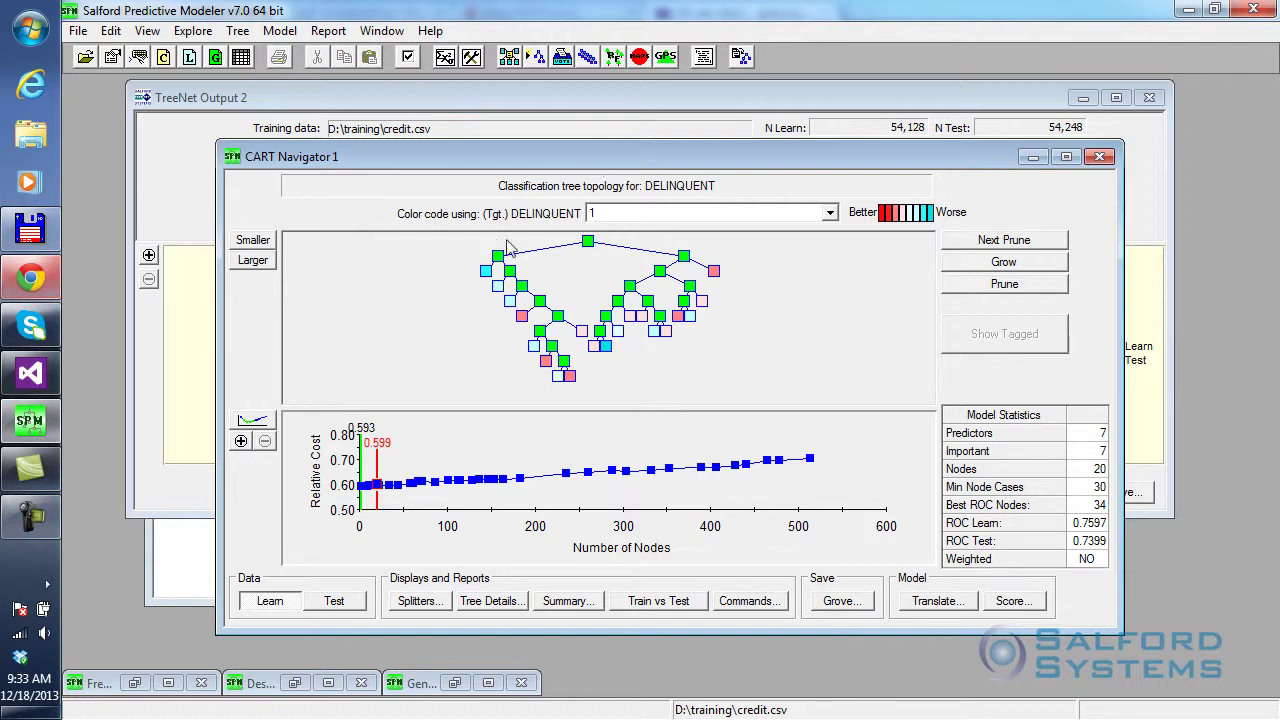
# Step: Save the CART model as the grove file credit_cart.grv in the training folder and close its navigator
pyautogui.click(840, 601)
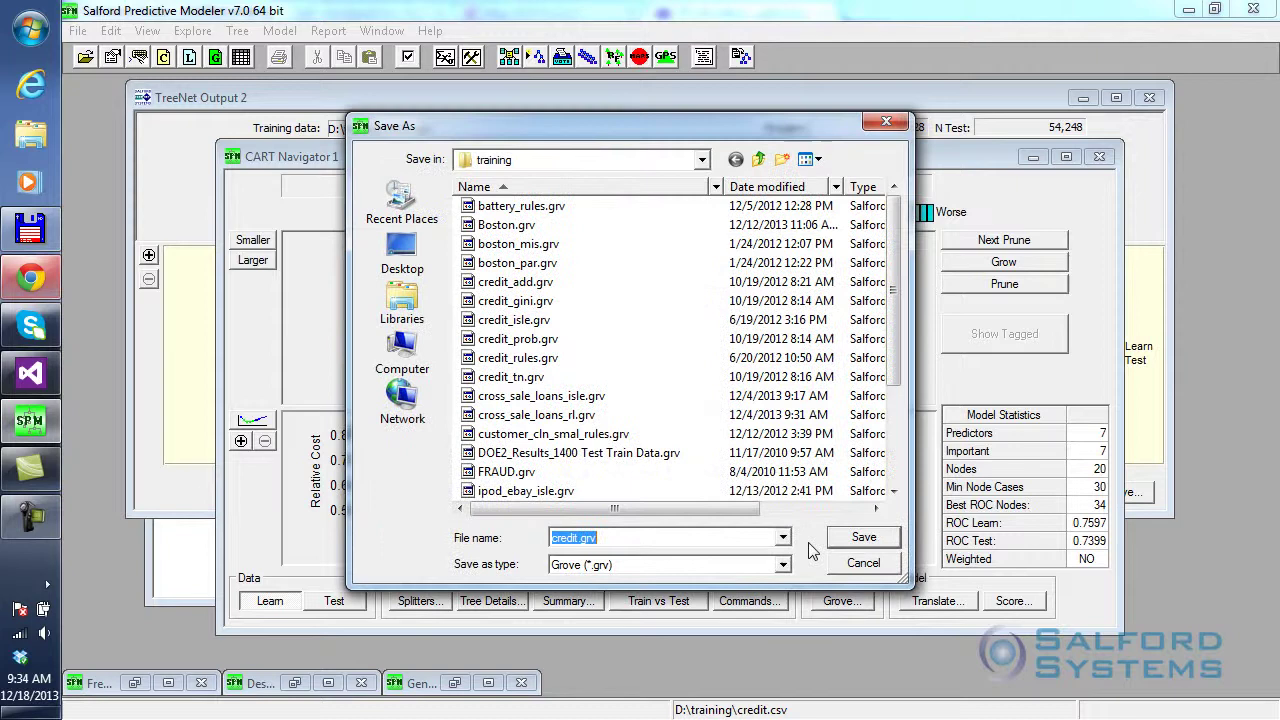
pyautogui.click(519, 165)
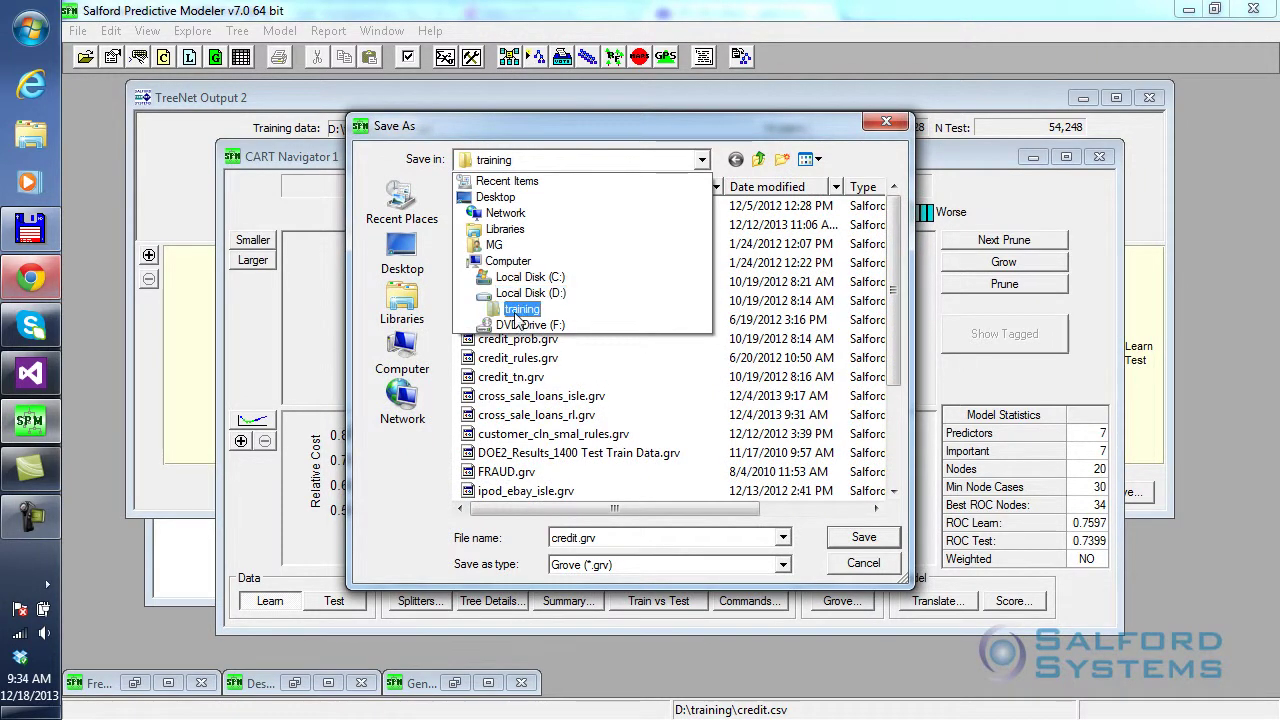
pyautogui.click(516, 312)
pyautogui.click(602, 543)
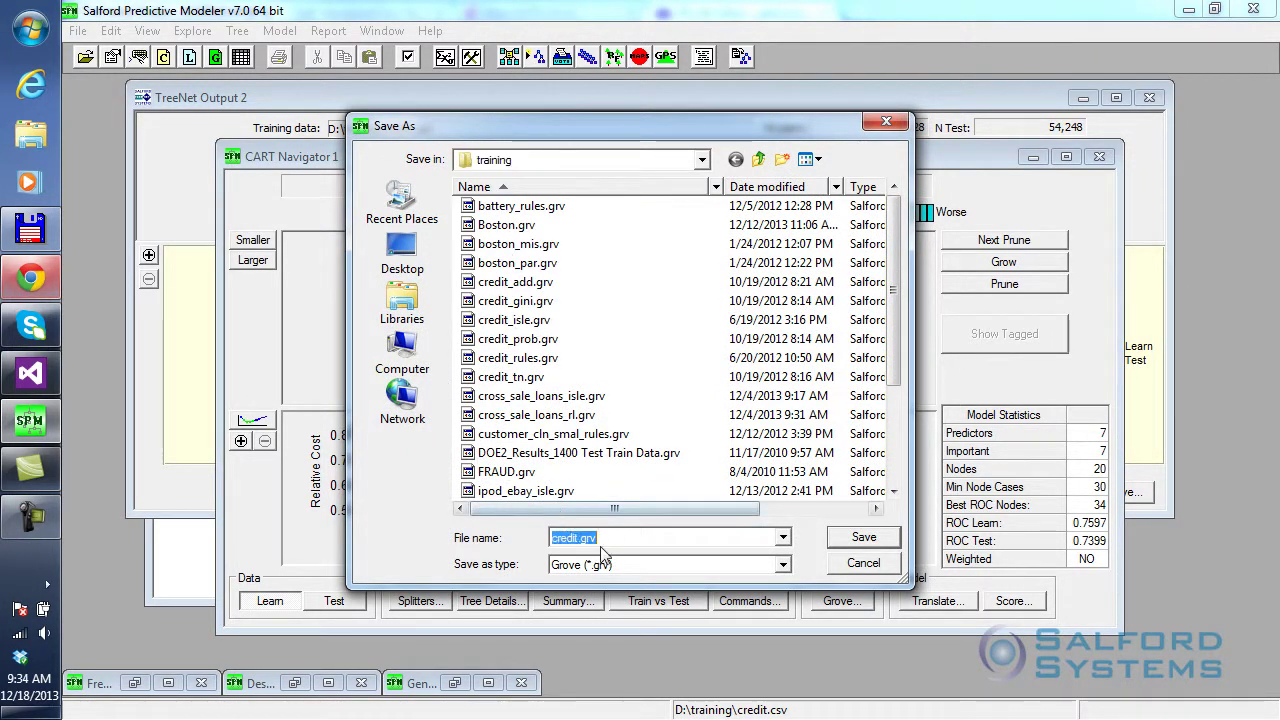
pyautogui.click(581, 537)
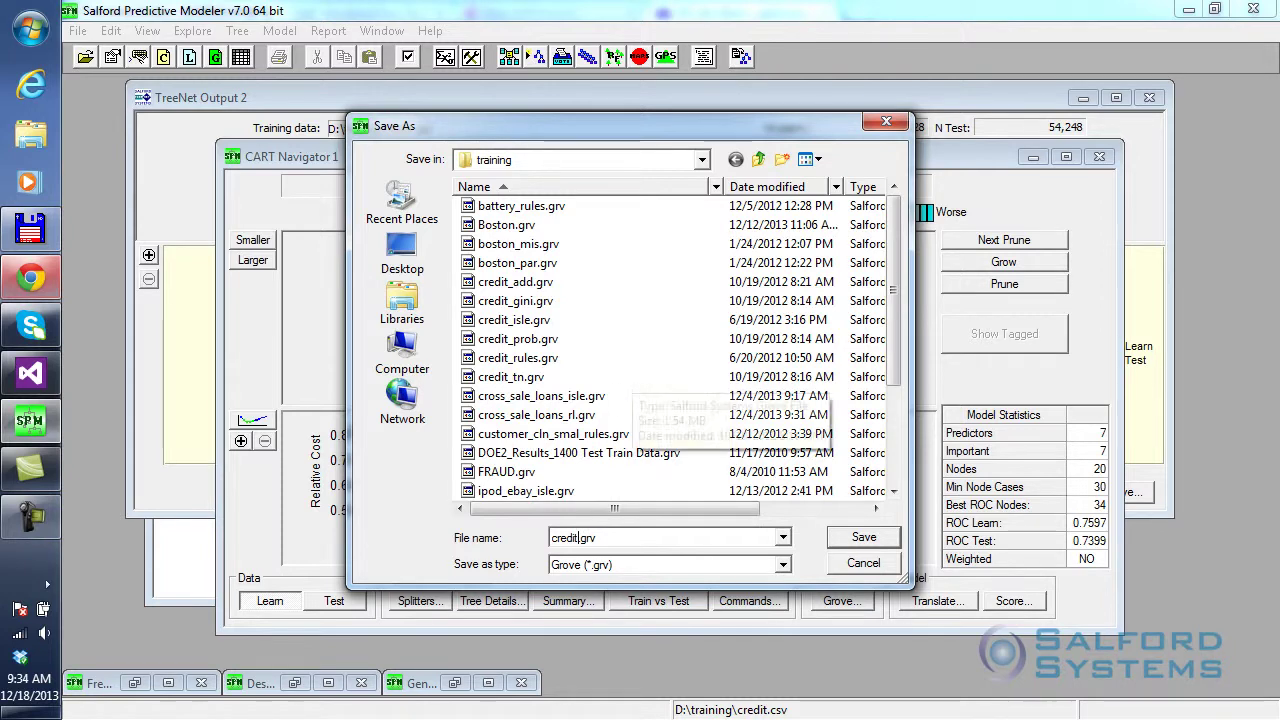
pyautogui.write('_cart')
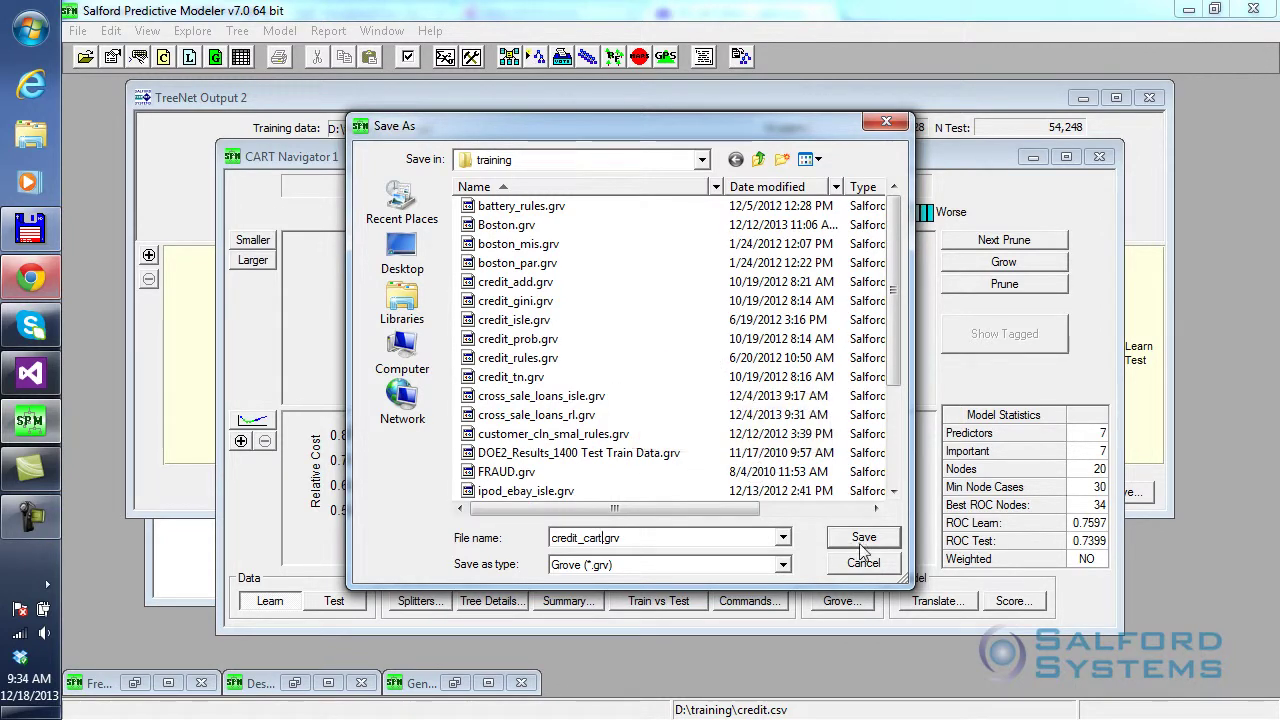
pyautogui.click(863, 540)
pyautogui.moveTo(704, 156)
pyautogui.mouseDown()
pyautogui.moveTo(712, 168)
pyautogui.moveTo(720, 137)
pyautogui.mouseUp()
pyautogui.click(1116, 138)
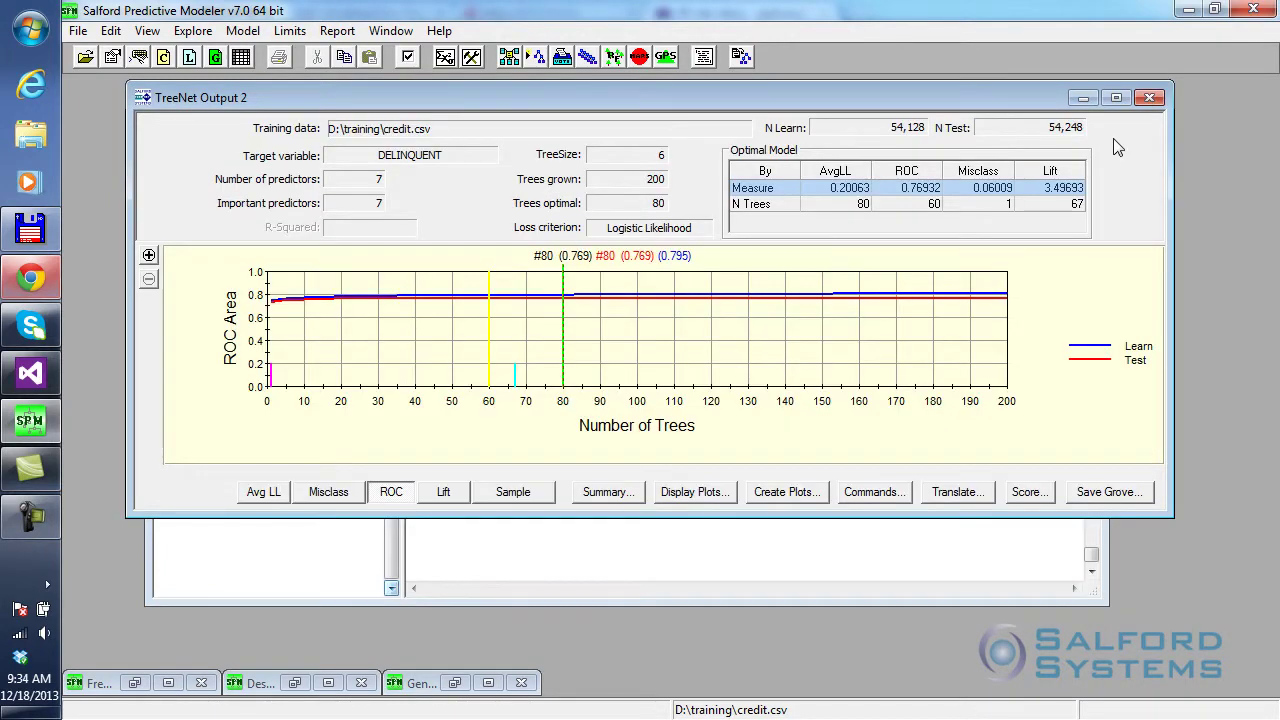
# Step: Save the TreeNet model as the grove file credit_treenet.grv in the training folder
pyautogui.moveTo(730, 94); pyautogui.dragTo(717, 127)
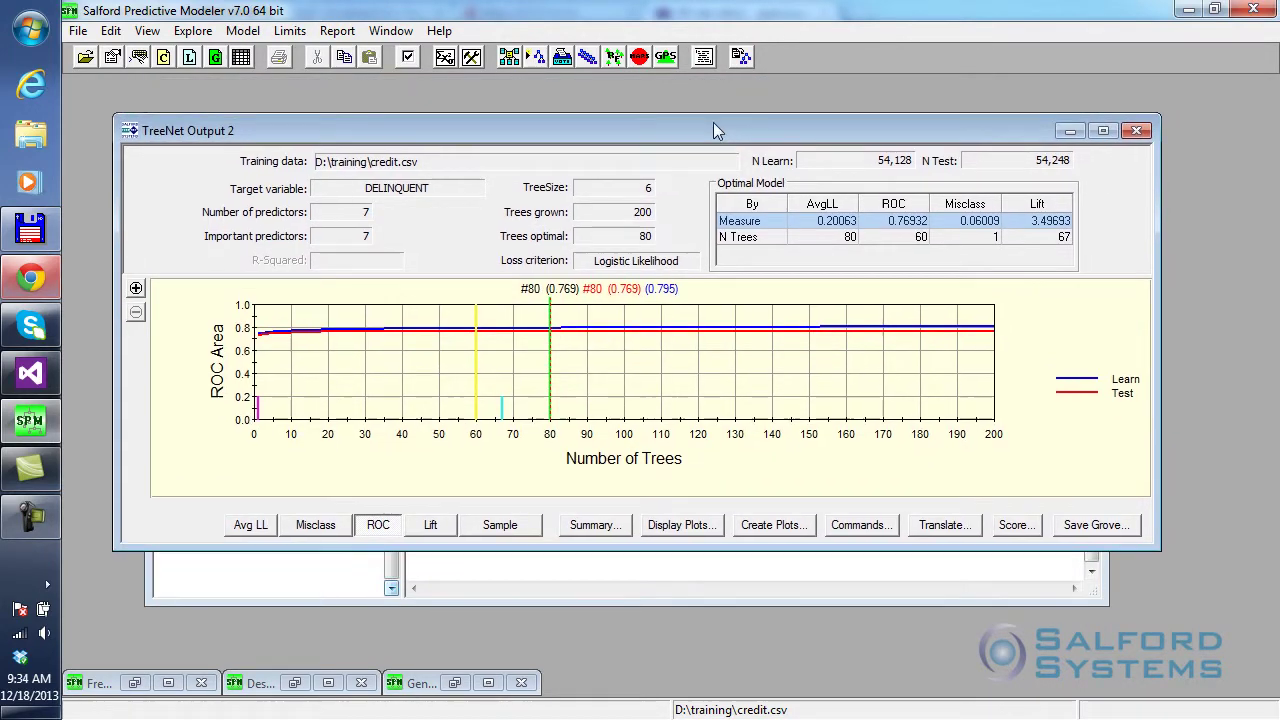
pyautogui.click(1092, 527)
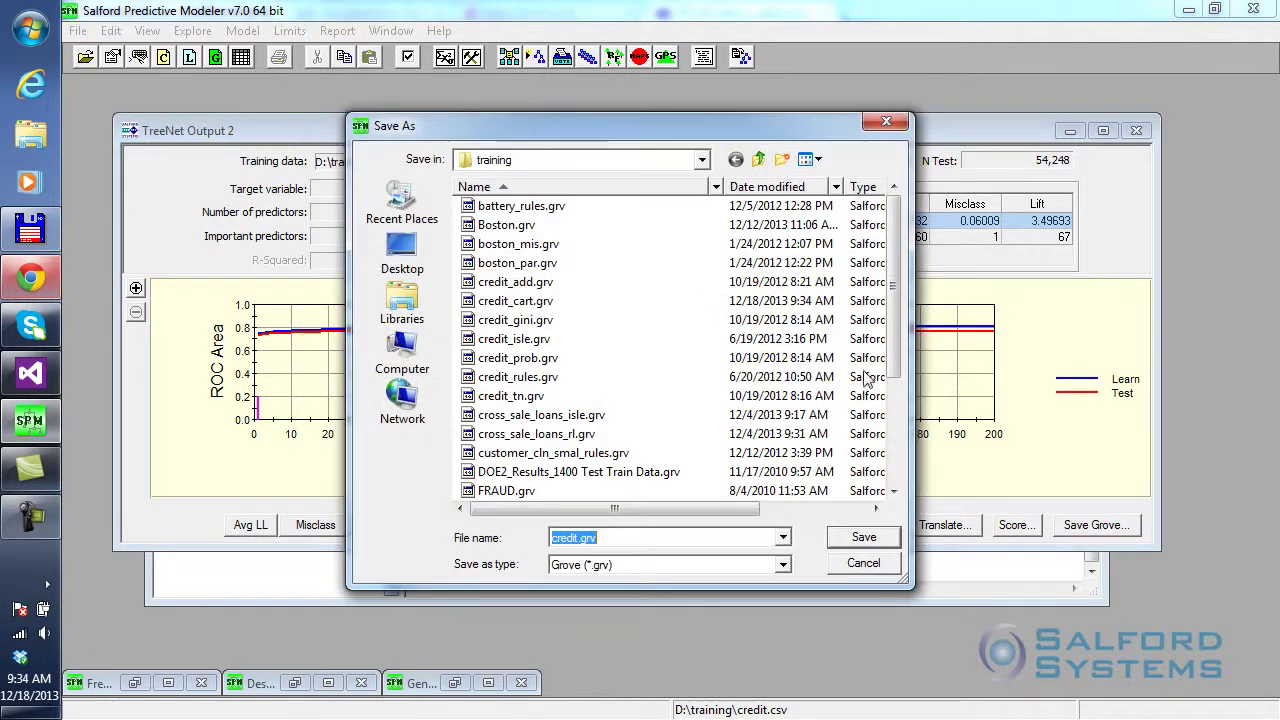
pyautogui.click(576, 538)
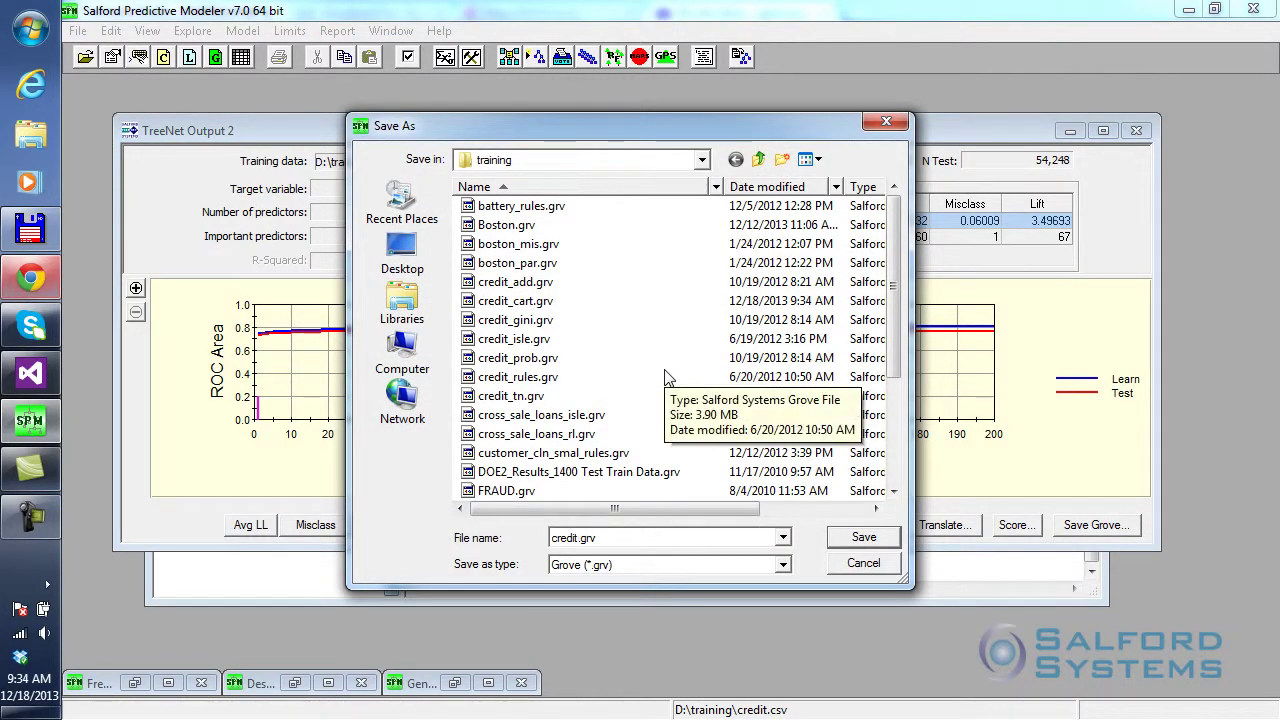
pyautogui.write('_treenet')
pyautogui.click(858, 539)
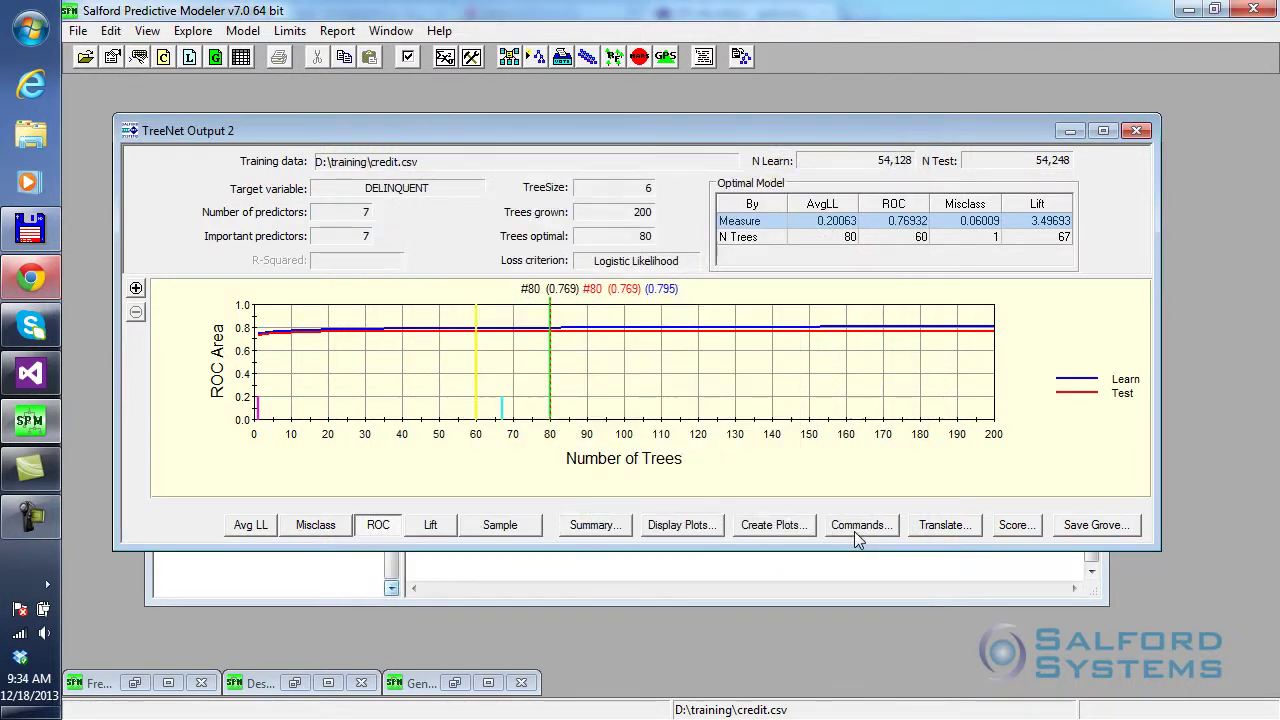
# Step: Close the TreeNet output window and open the saved grove file credit_cart.grv
pyautogui.hotkey('ctrl', 'alt', 'c')
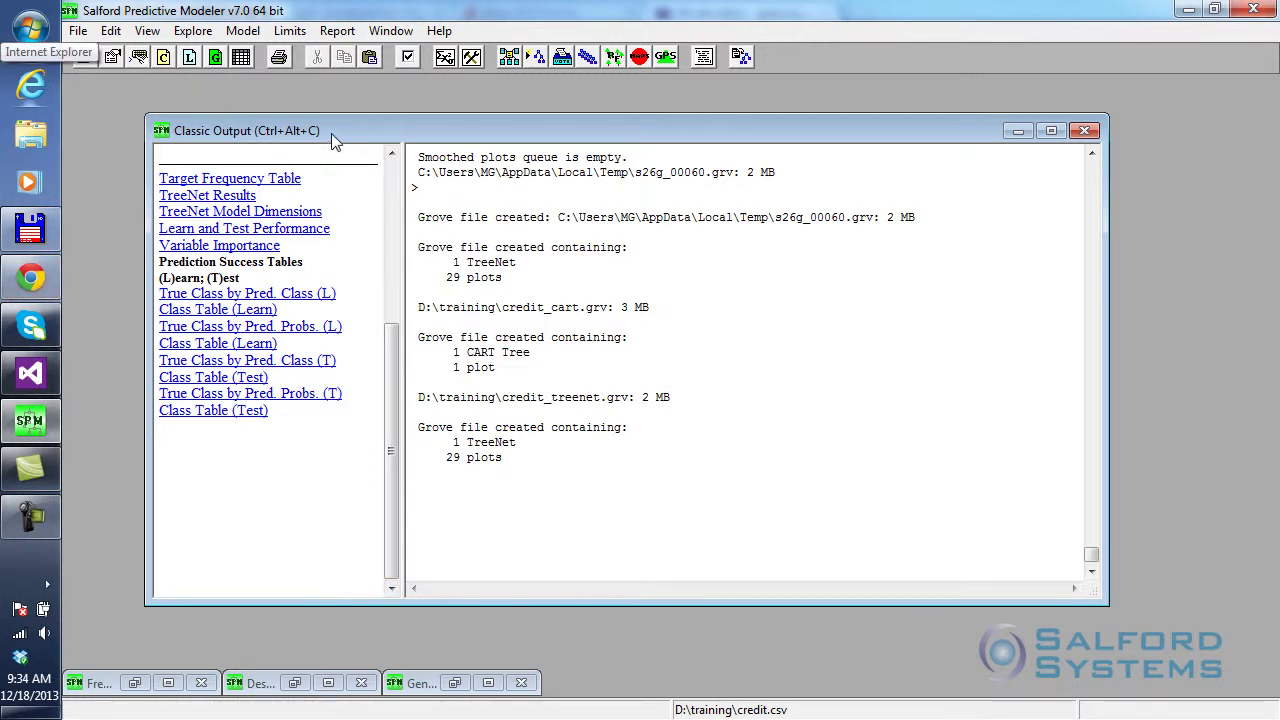
pyautogui.click(216, 57)
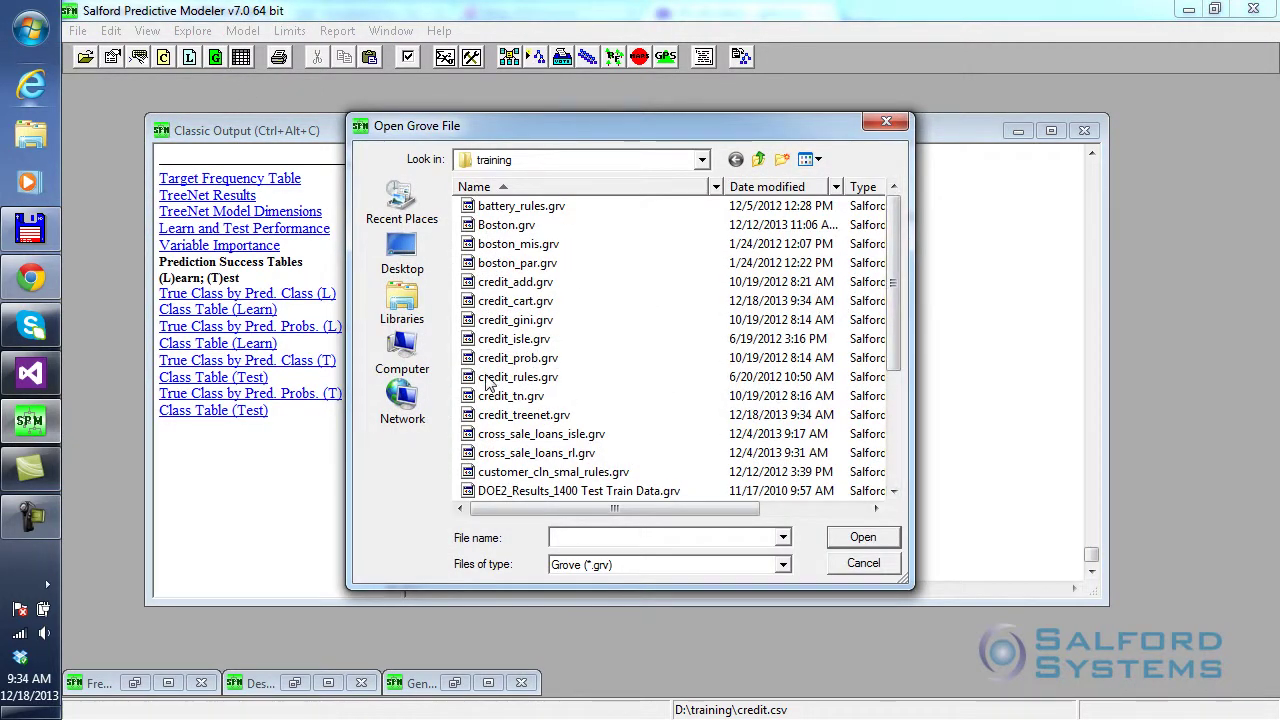
pyautogui.doubleClick(505, 300)
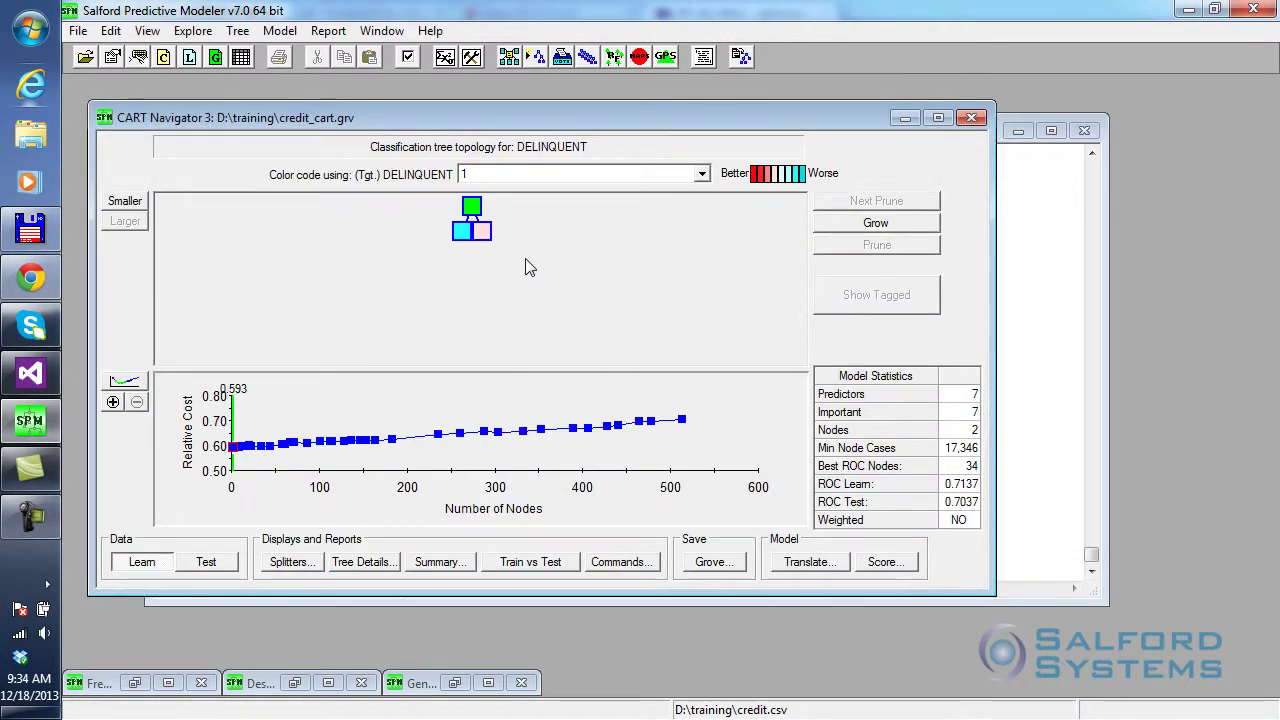
# Step: Switch the reopened CART navigator to the tree with 20 terminal nodes
pyautogui.moveTo(514, 124); pyautogui.dragTo(652, 152)
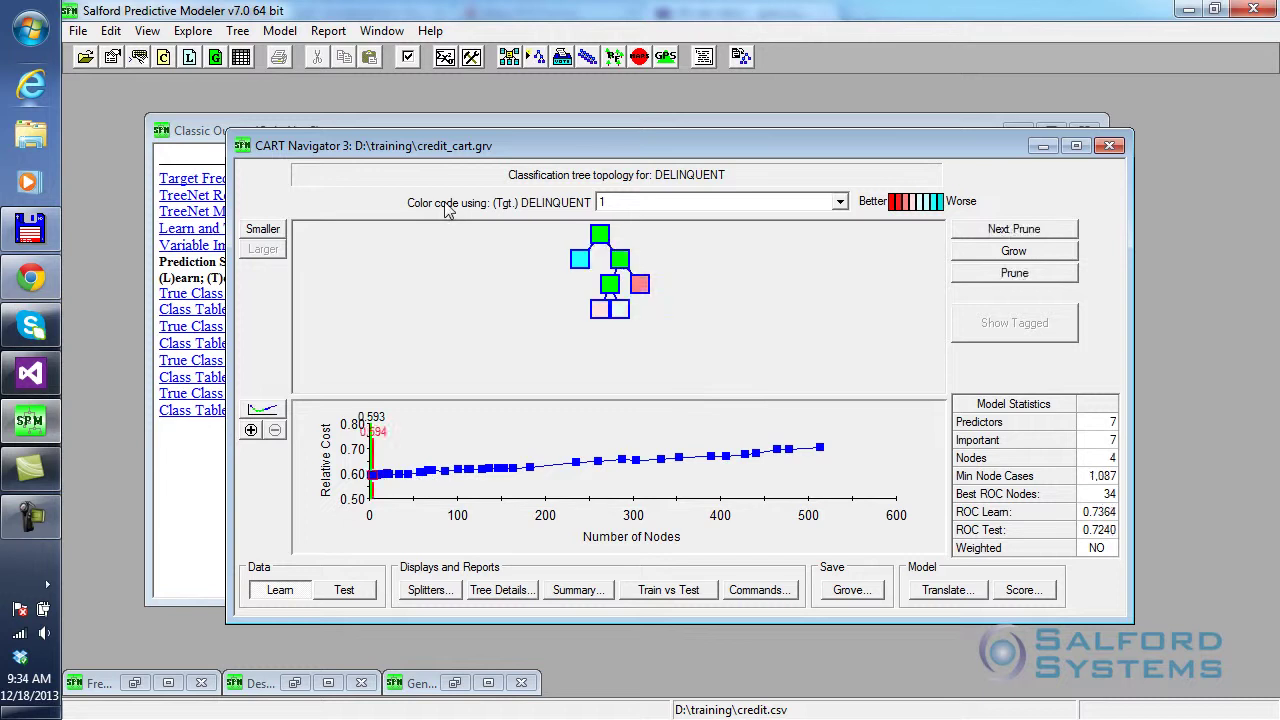
pyautogui.press('Right')
pyautogui.press('Right')
pyautogui.press('Right')
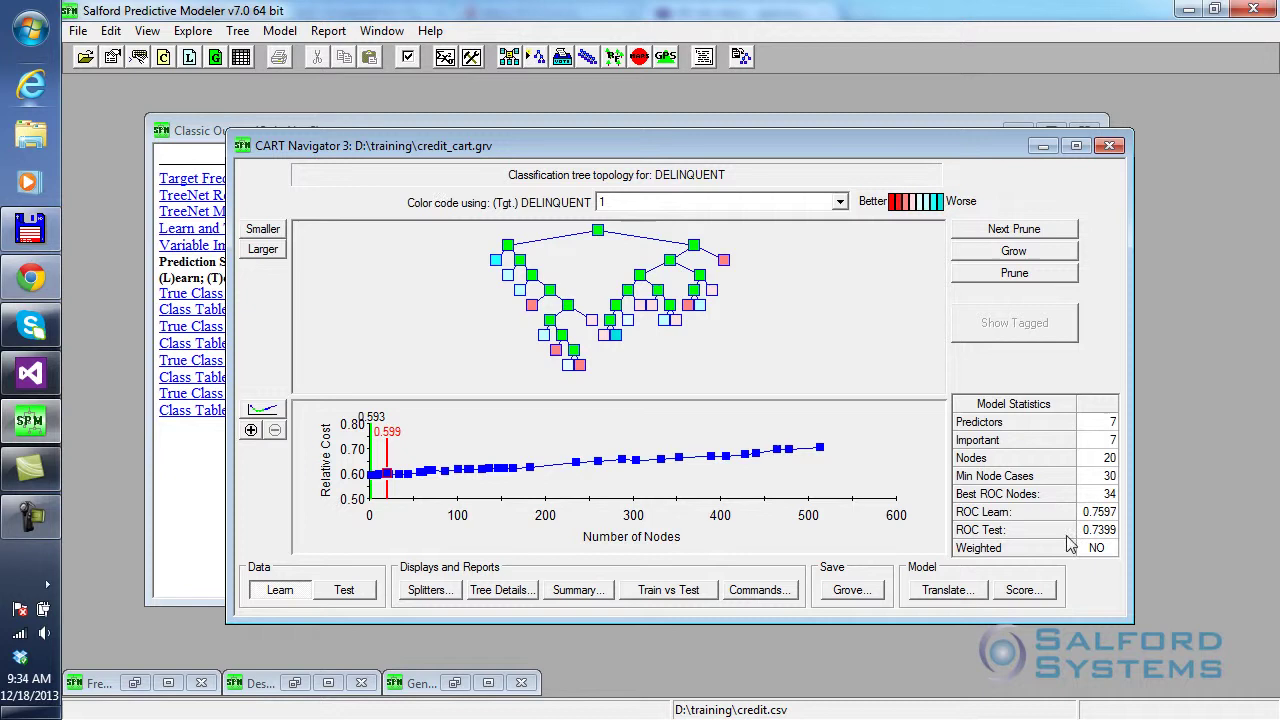
# Step: Open the scoring setup for the 20-node CART tree and look at the available data files, keeping credit.csv
pyautogui.moveTo(718, 148); pyautogui.dragTo(736, 108)
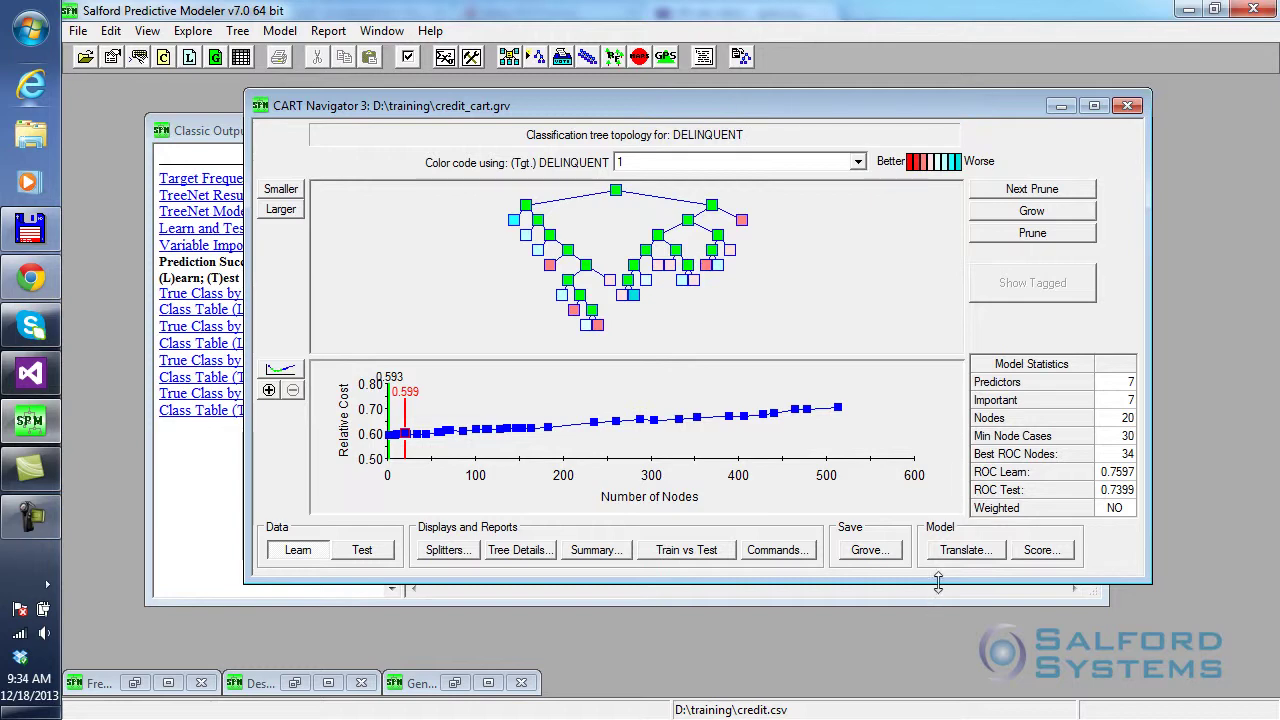
pyautogui.click(1041, 551)
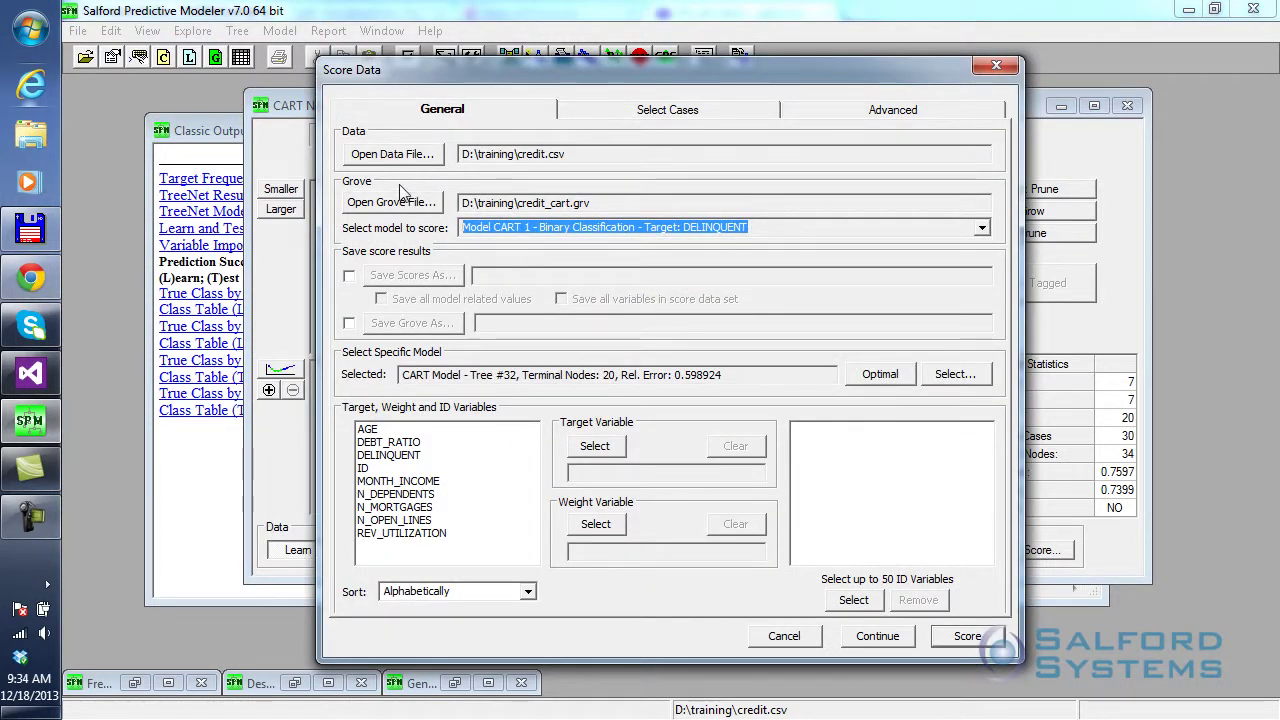
pyautogui.moveTo(494, 75); pyautogui.dragTo(507, 77)
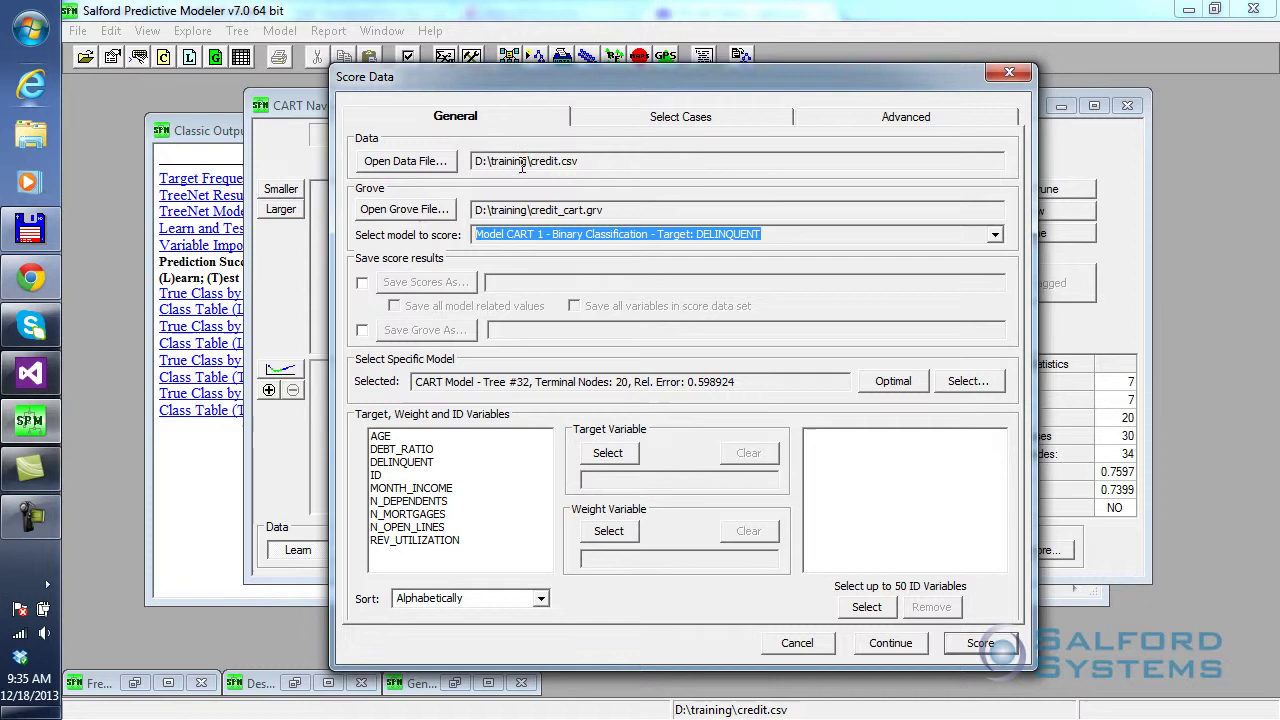
pyautogui.click(406, 161)
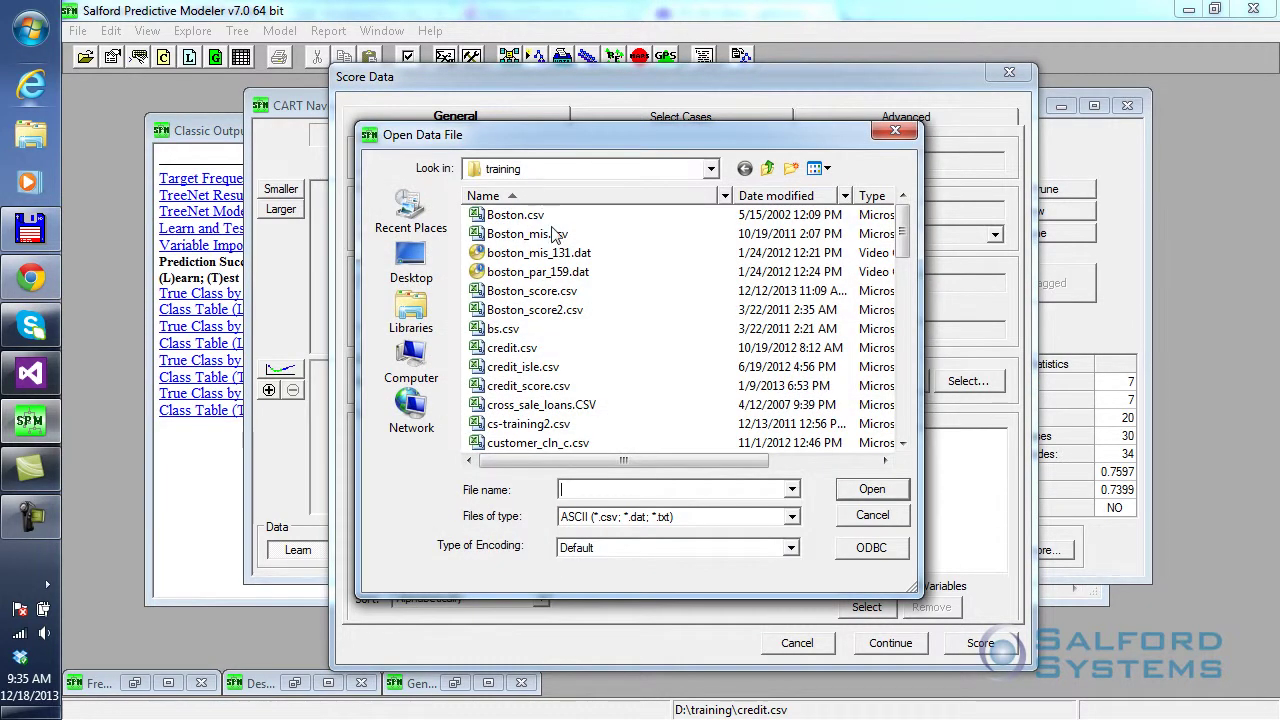
pyautogui.click(871, 516)
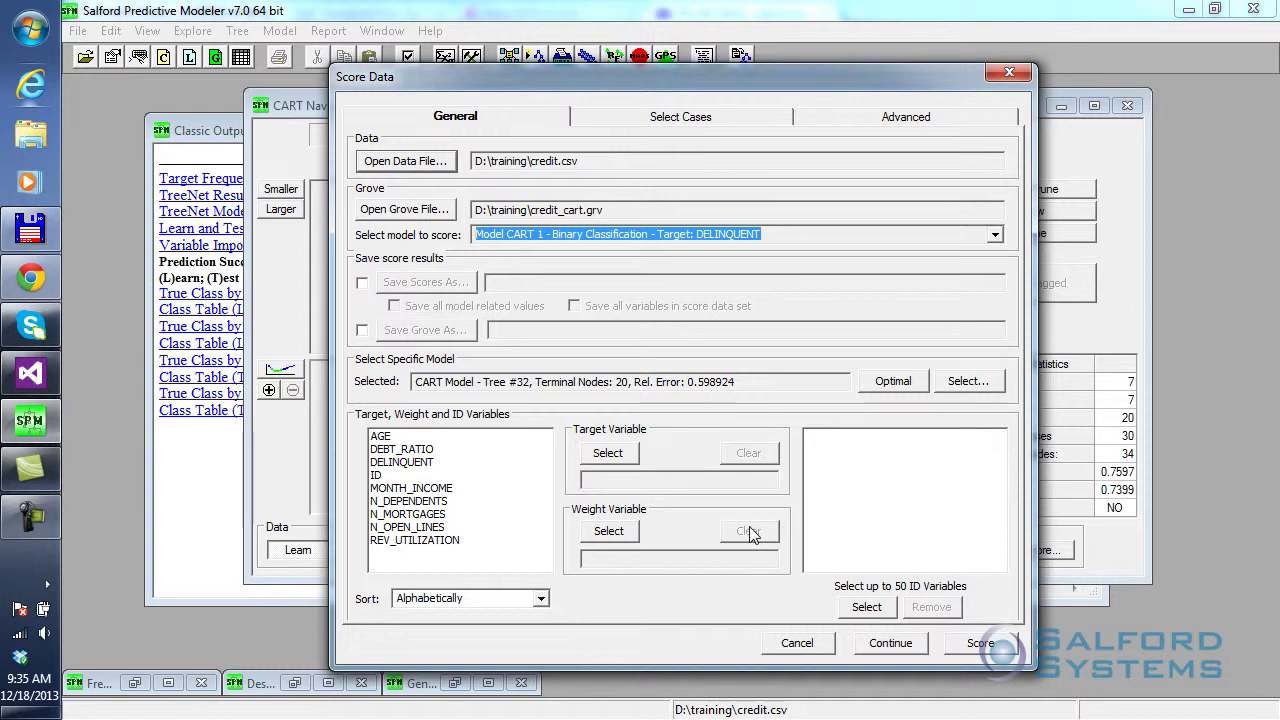
# Step: Set the model to score to the optimal tree and switch it to tree 32 with 20 terminal nodes
pyautogui.click(889, 385)
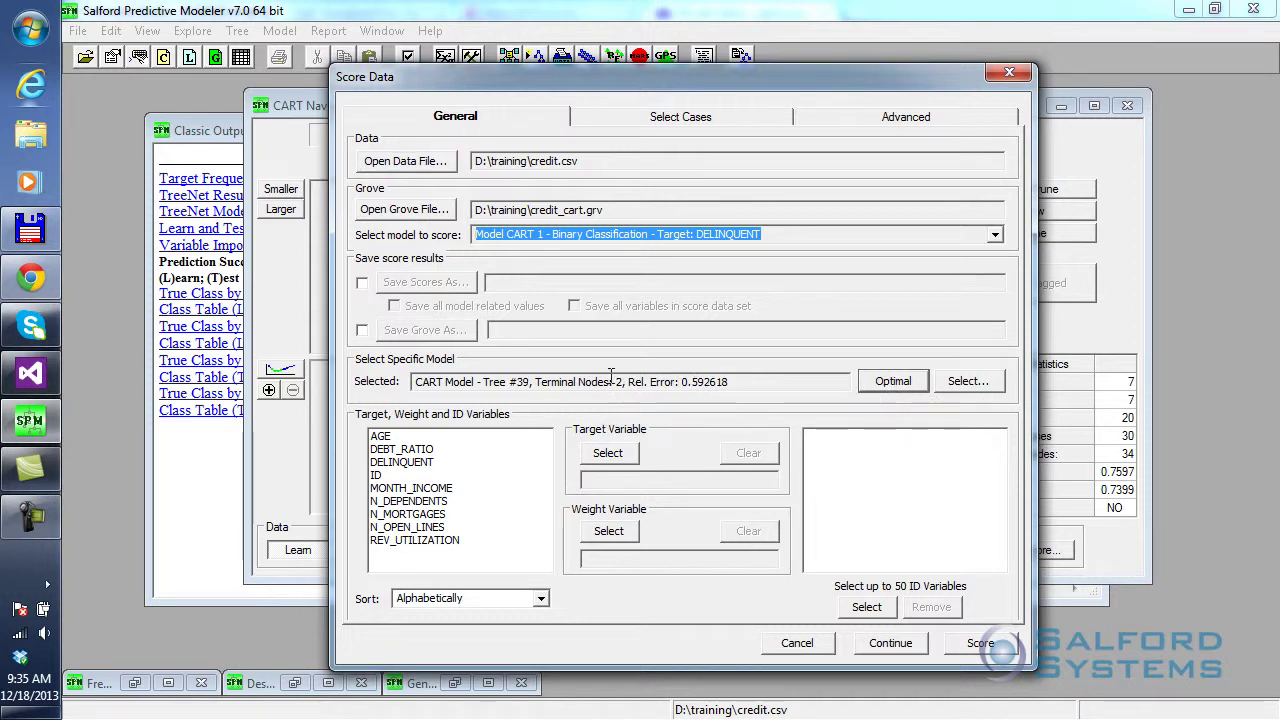
pyautogui.click(975, 381)
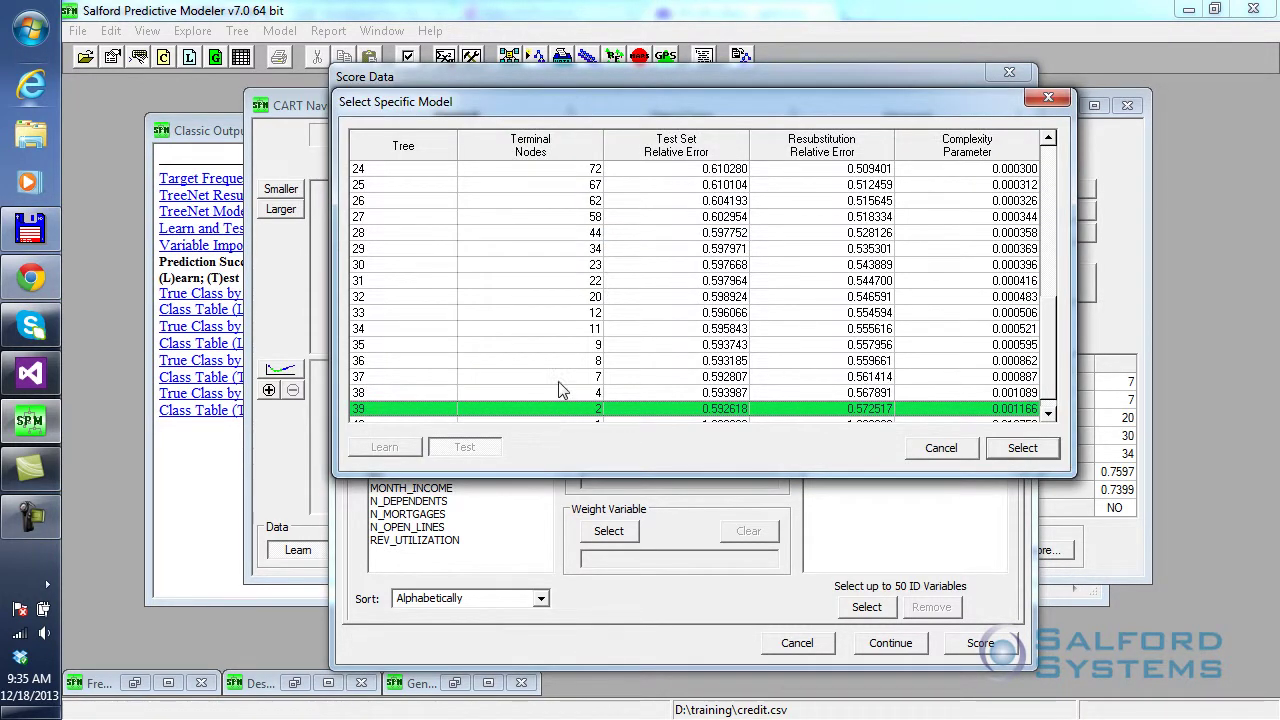
pyautogui.doubleClick(571, 297)
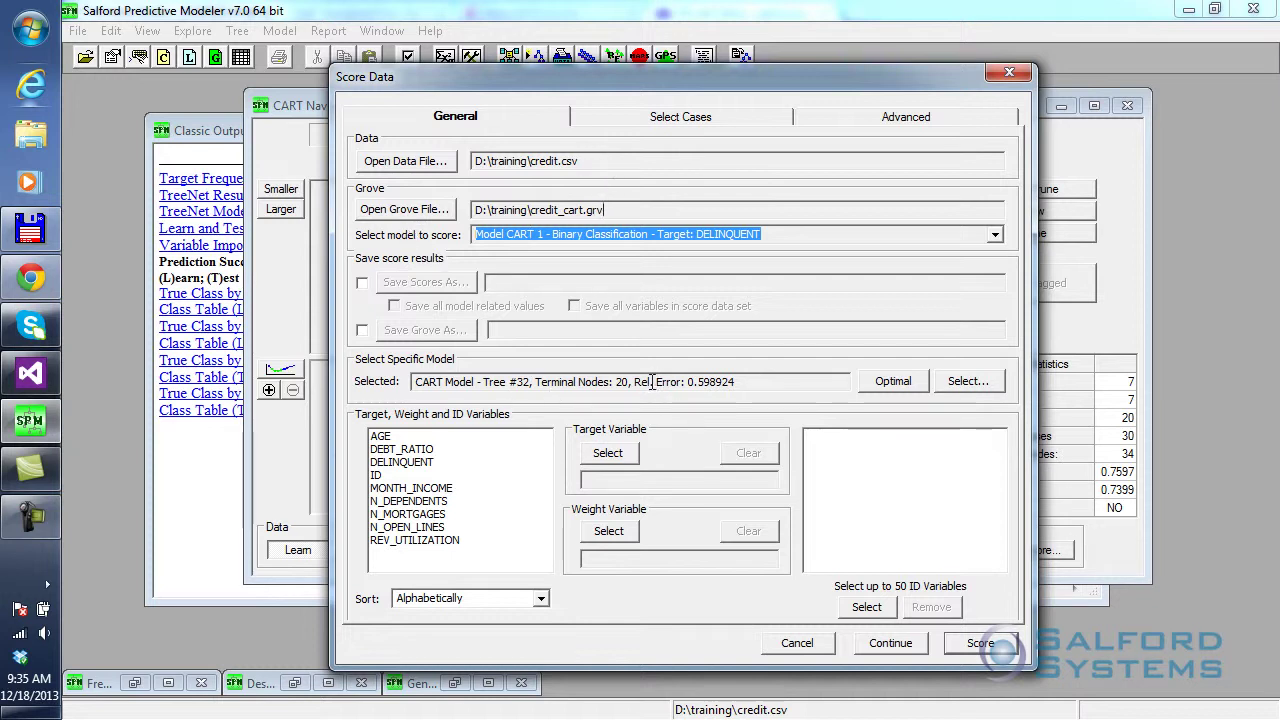
# Step: Enable saving the scores to credit_score_cart.csv in the training folder, including all model related values and all variables
pyautogui.click(362, 288)
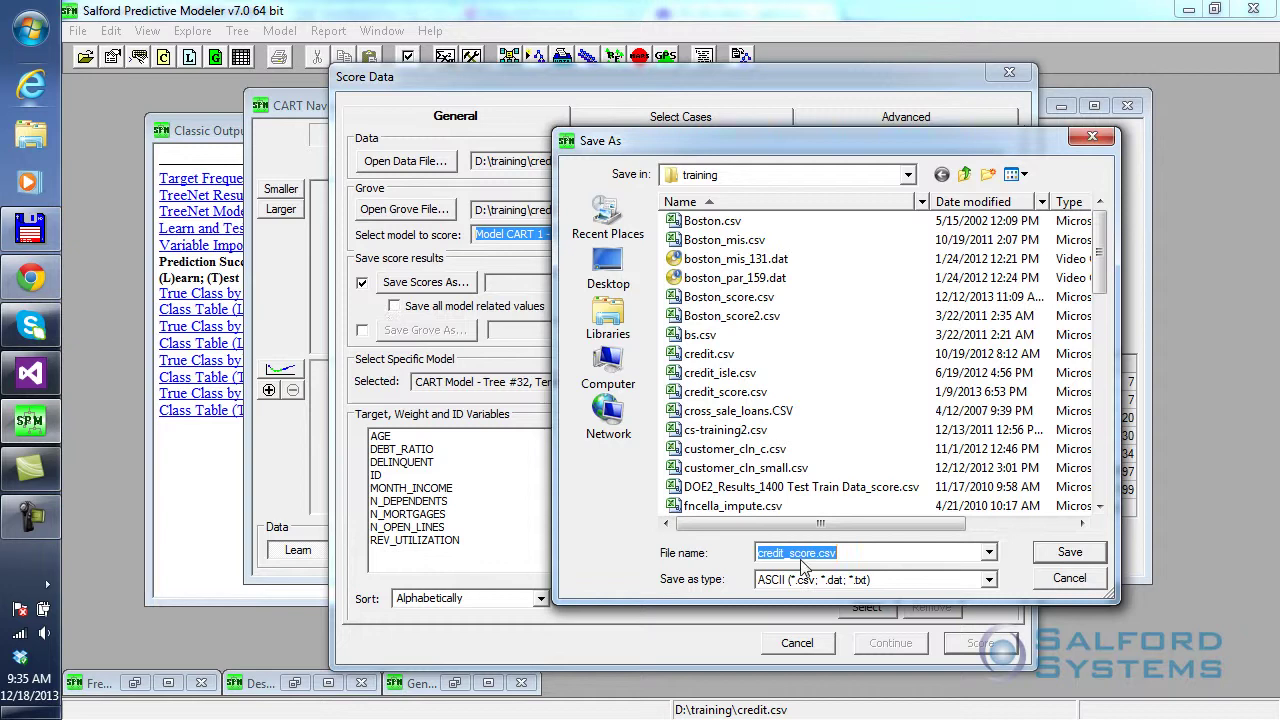
pyautogui.click(792, 553)
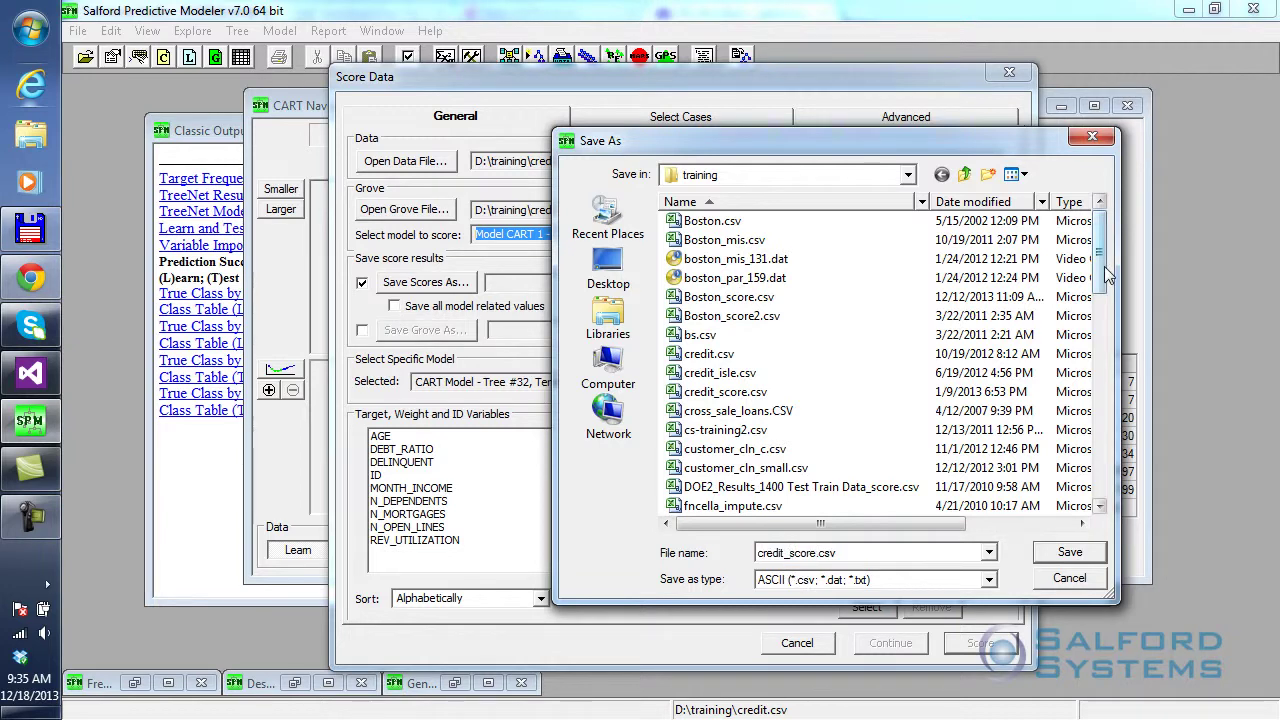
pyautogui.write('cart')
pyautogui.press('BackSpace')
pyautogui.press('BackSpace')
pyautogui.press('BackSpace')
pyautogui.press('BackSpace')
pyautogui.write('_cart')
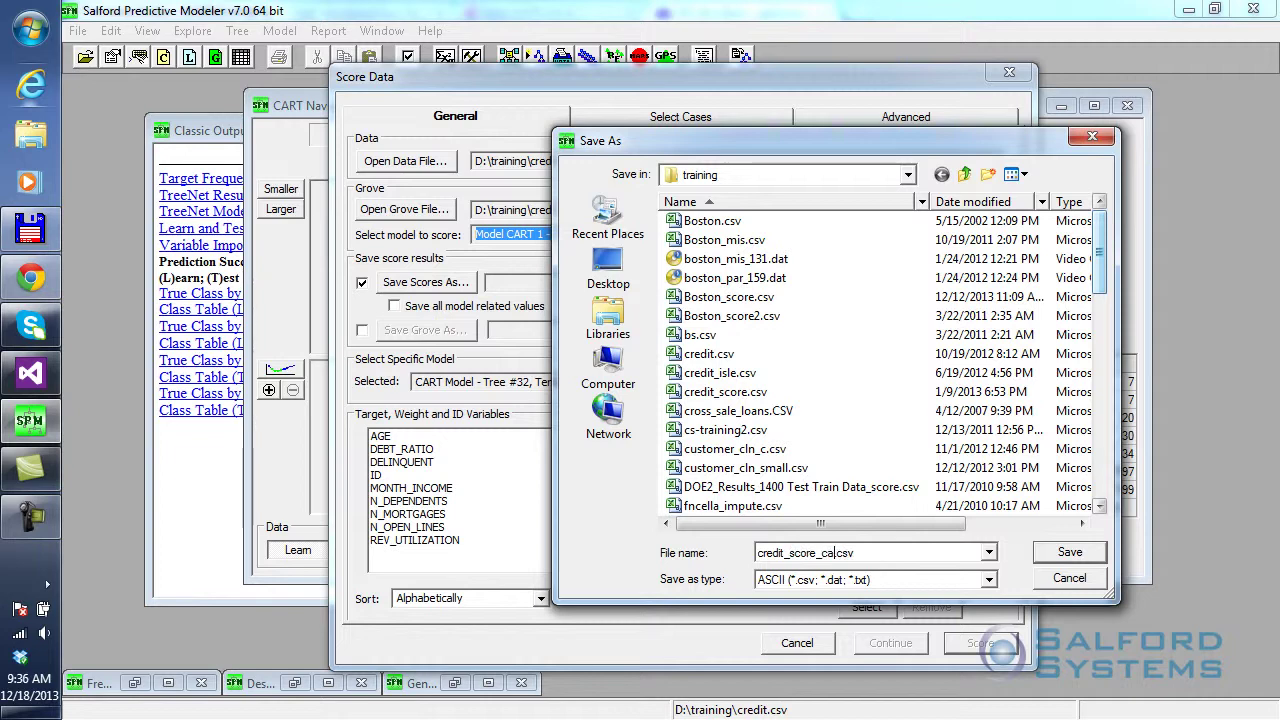
pyautogui.click(1068, 553)
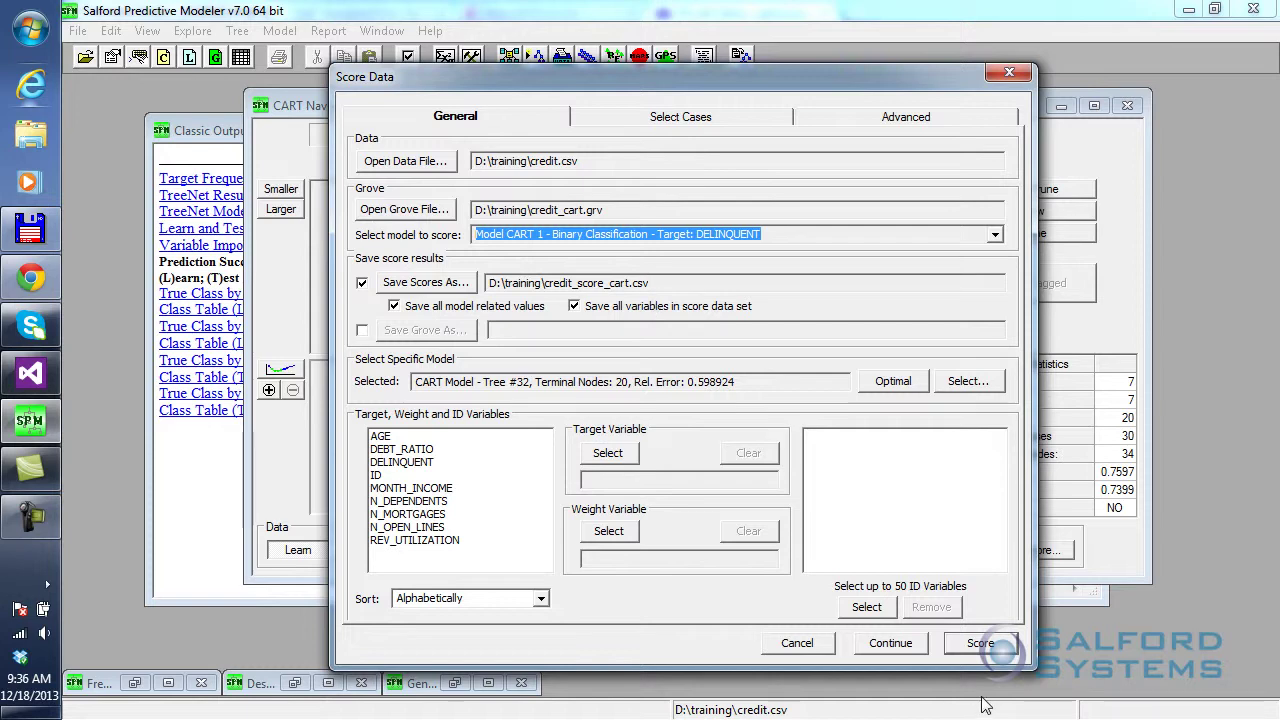
# Step: Score credit.csv with the CART model and view the Gains/ROC results
pyautogui.click(979, 645)
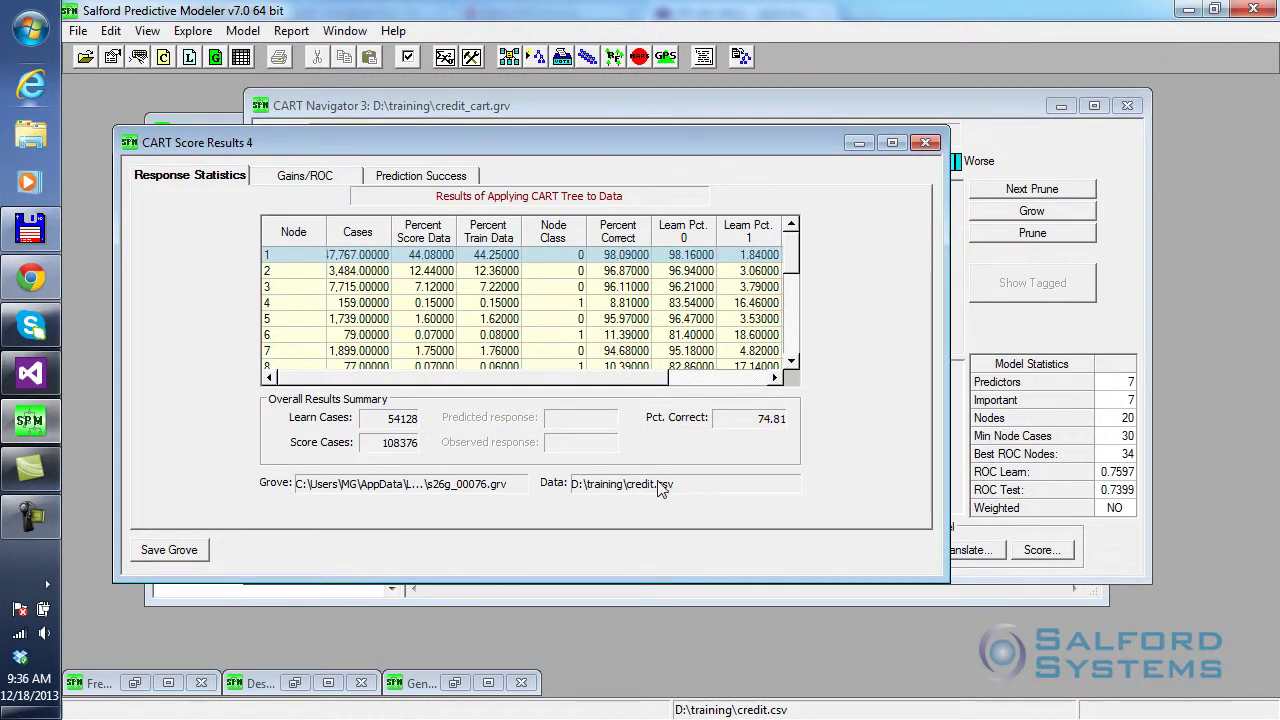
pyautogui.moveTo(539, 146); pyautogui.dragTo(702, 147)
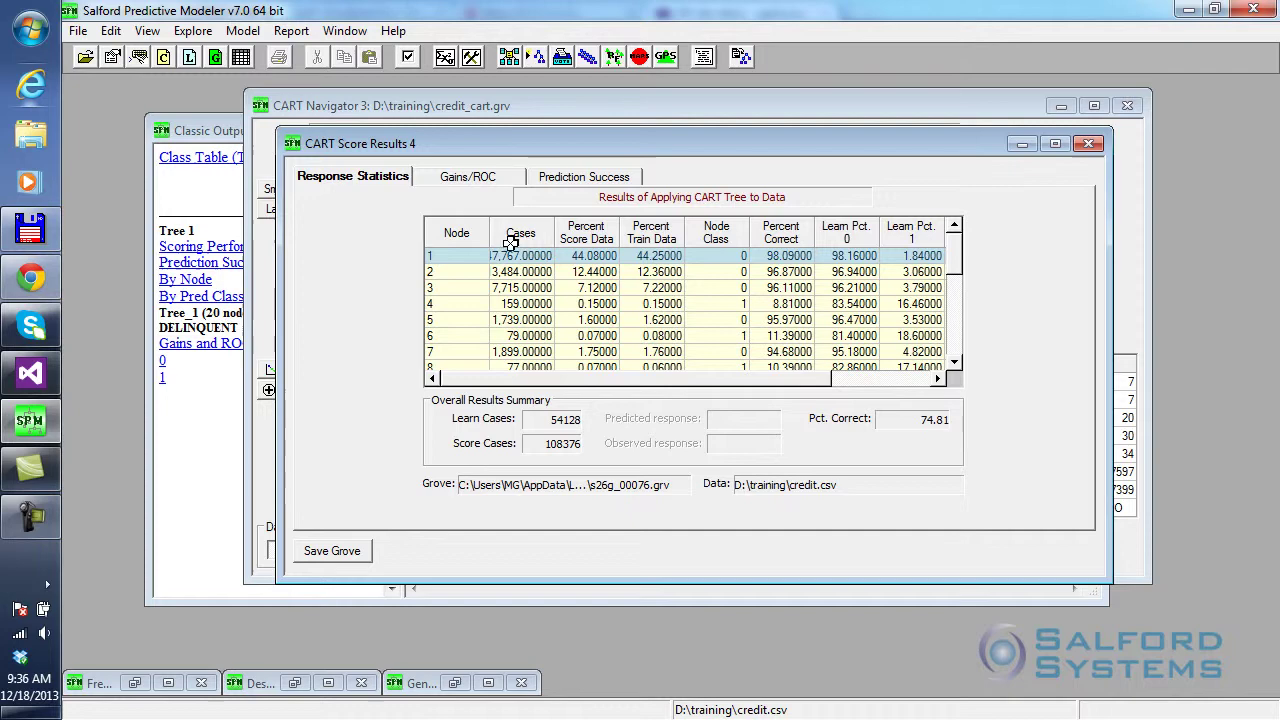
pyautogui.click(446, 182)
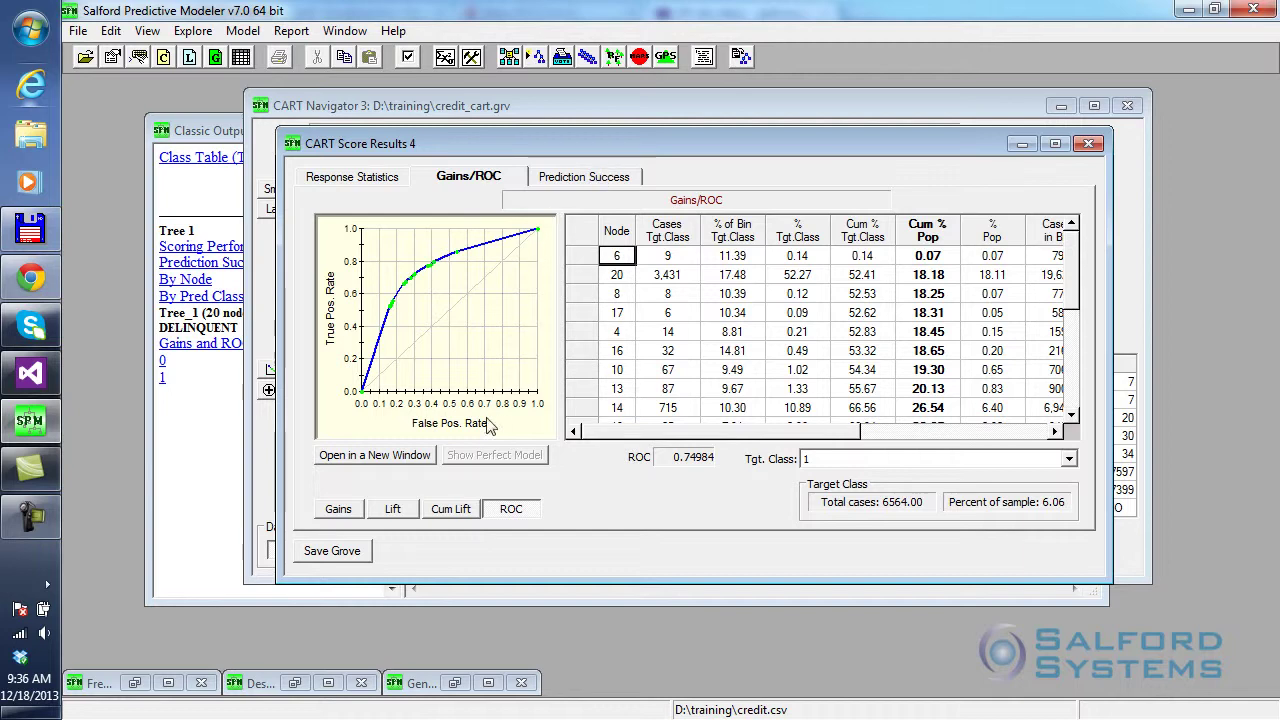
pyautogui.moveTo(636, 144); pyautogui.dragTo(601, 175)
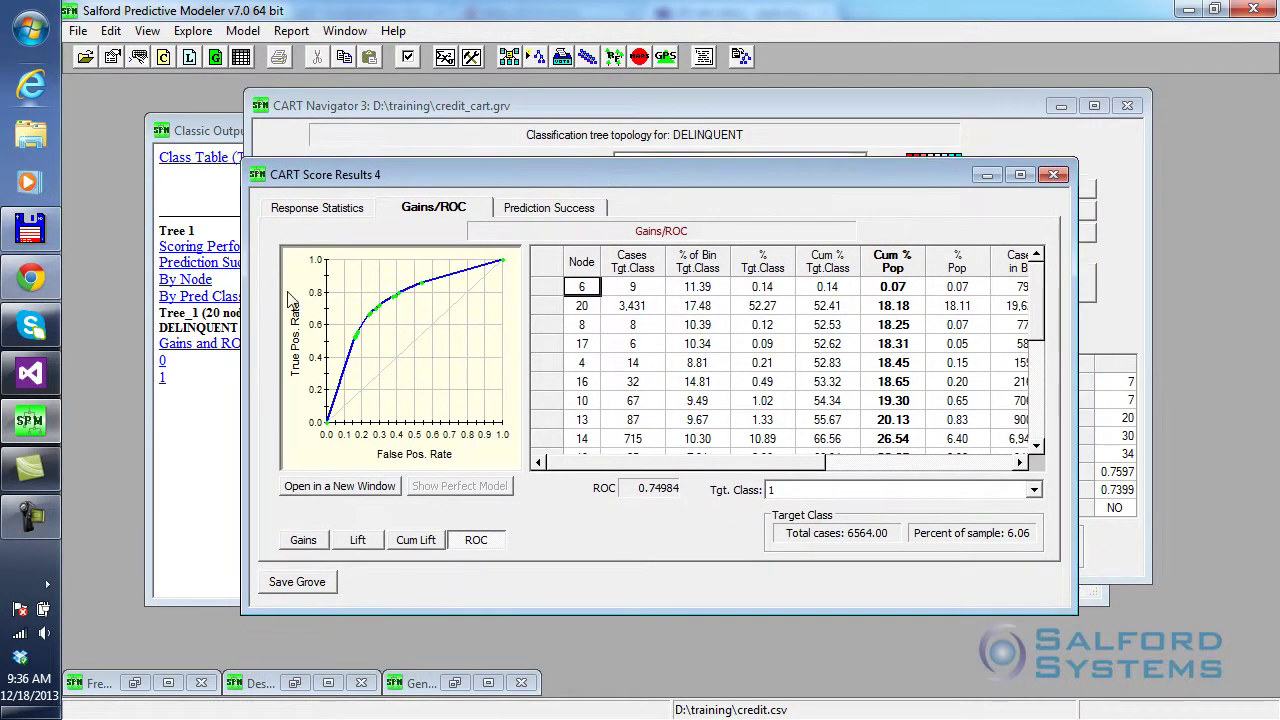
# Step: Switch to Windows Explorer and open the training folder on Local Disk (D:)
pyautogui.click(42, 145)
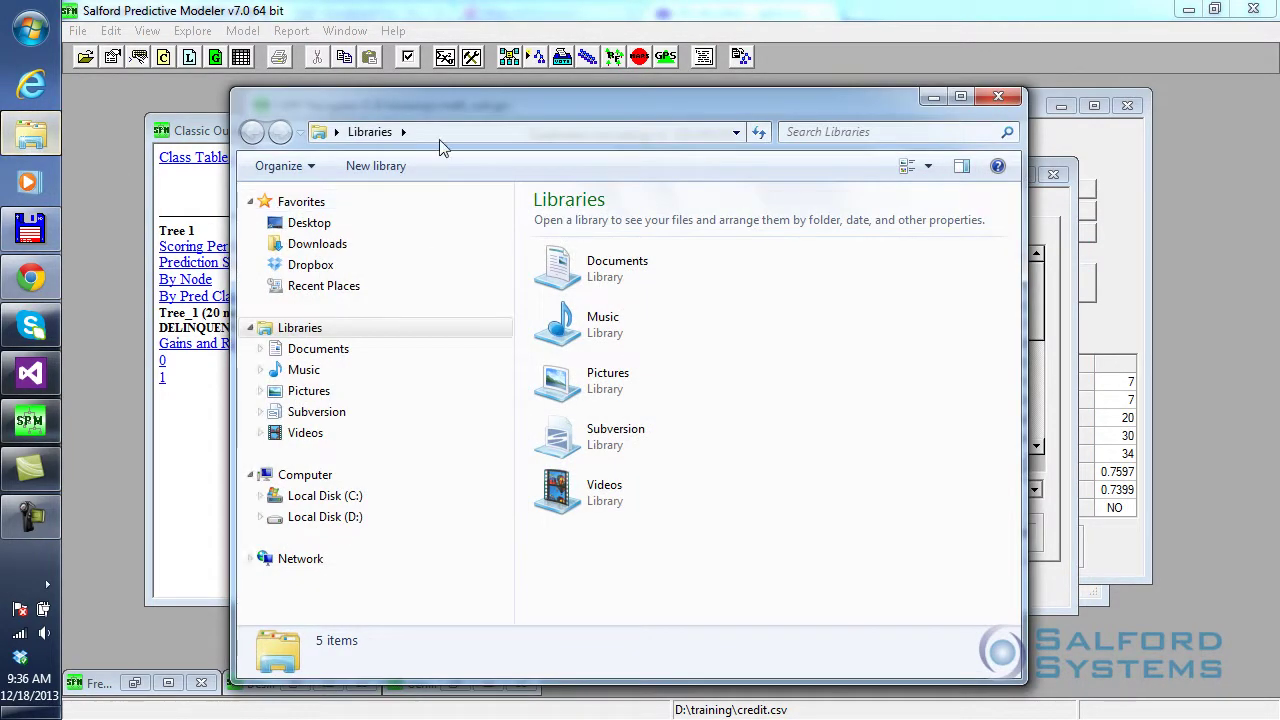
pyautogui.click(316, 520)
pyautogui.click(660, 458)
pyautogui.scroll(-4, 660, 500)
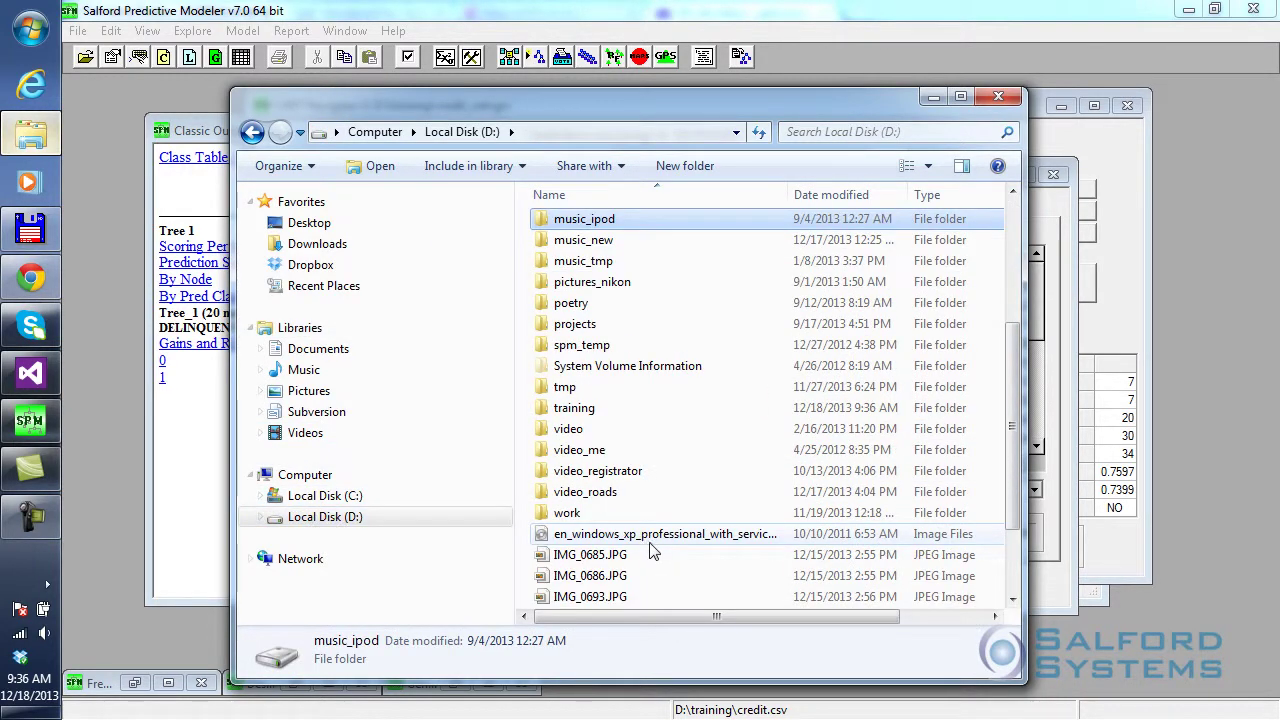
pyautogui.doubleClick(574, 408)
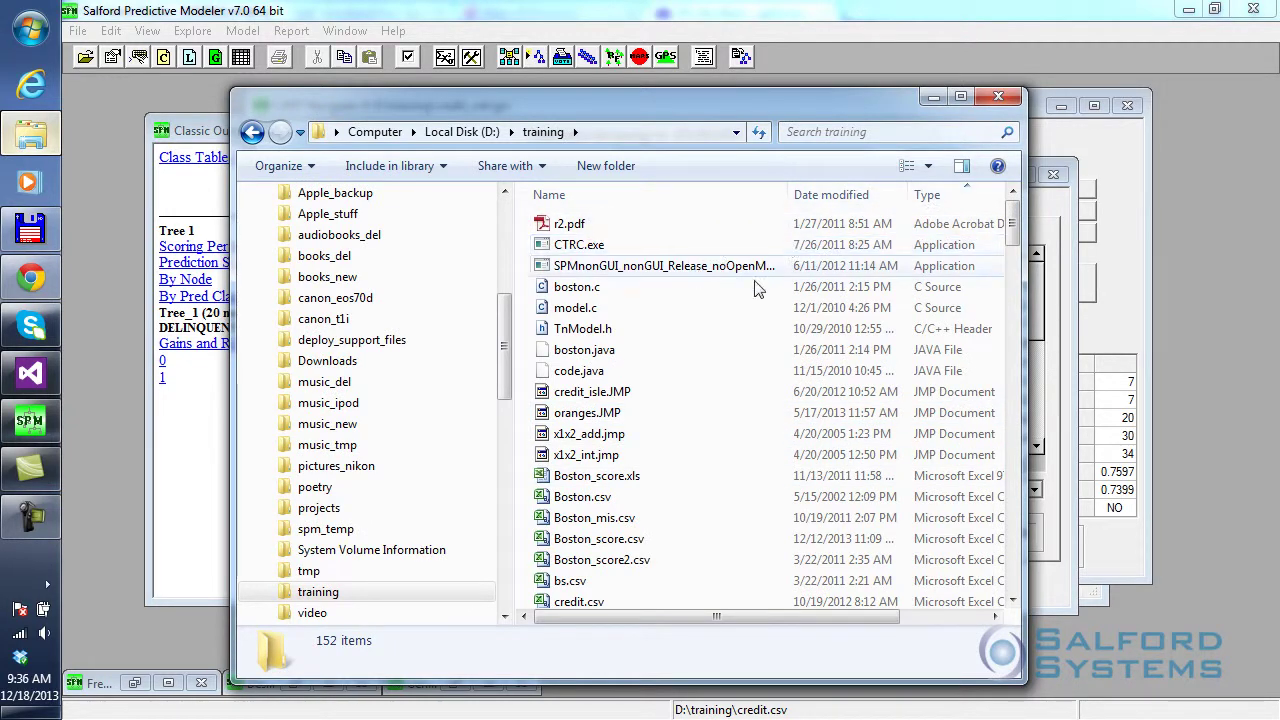
# Step: Find credit_score_cart.csv in the training folder and open it with Microsoft Excel
pyautogui.scroll(-3, 978, 303)
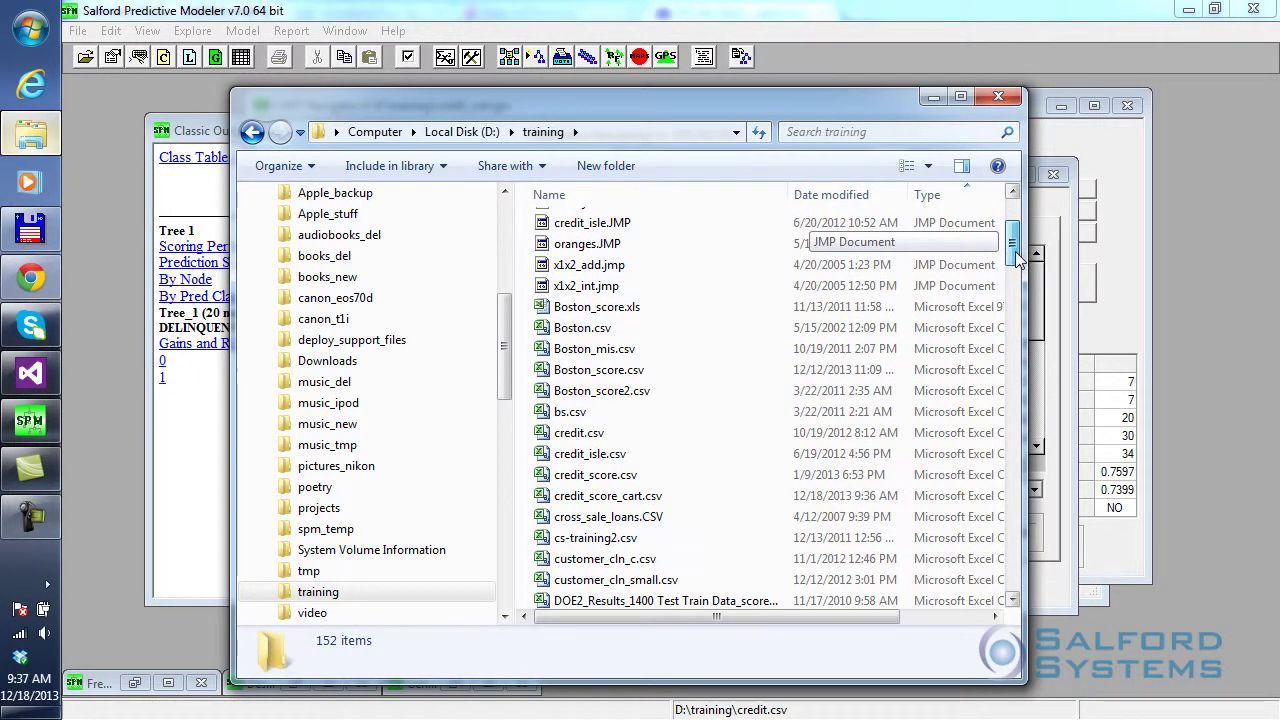
pyautogui.click(624, 500)
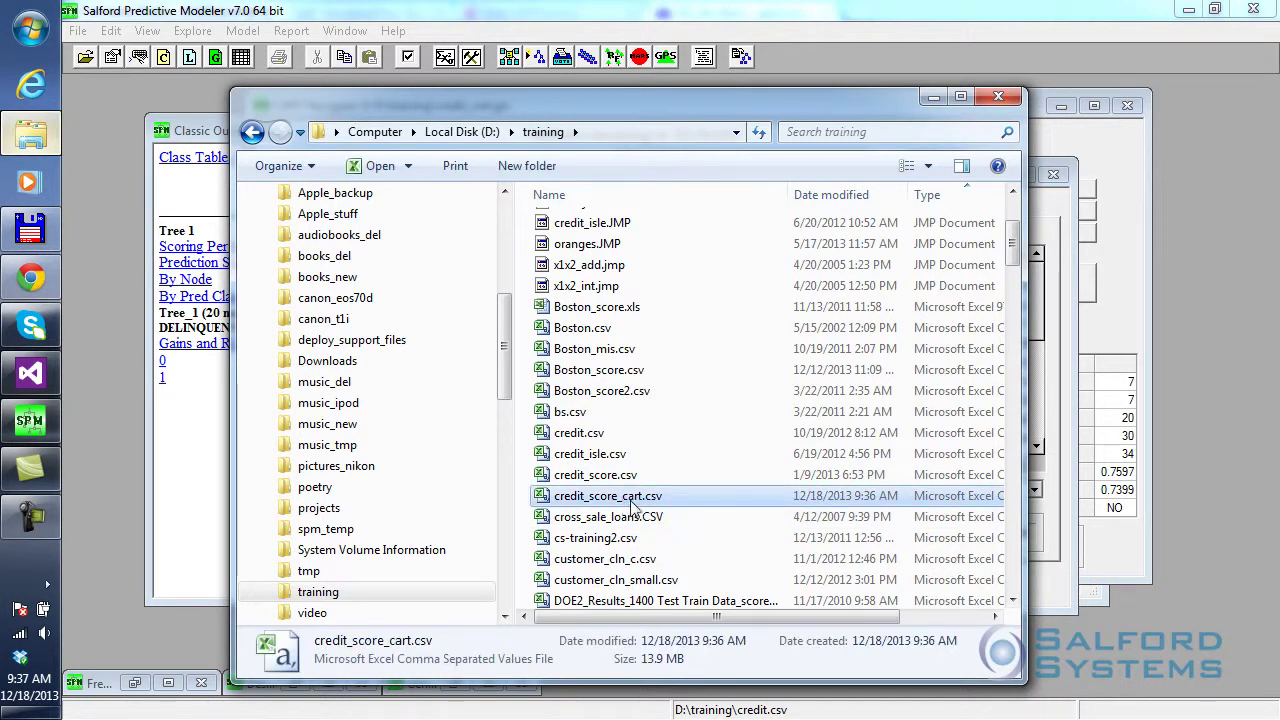
pyautogui.rightClick(624, 505)
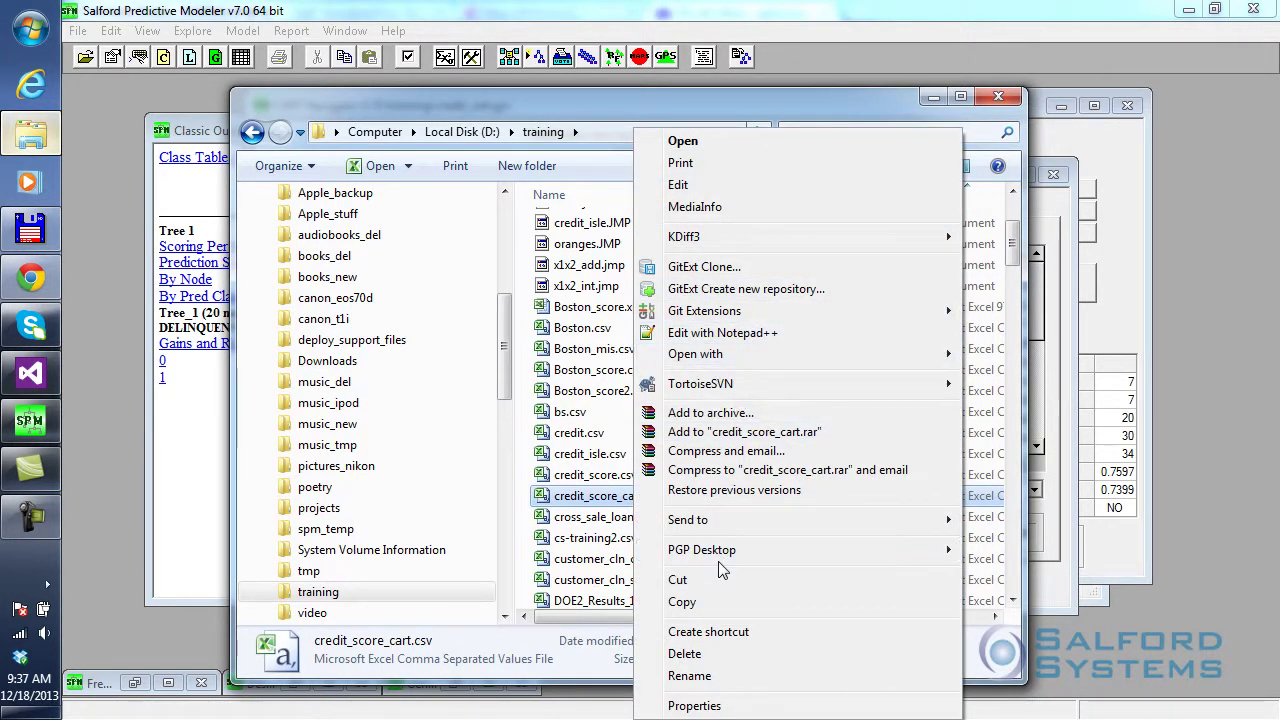
pyautogui.moveTo(740, 354)
pyautogui.click(1020, 375)
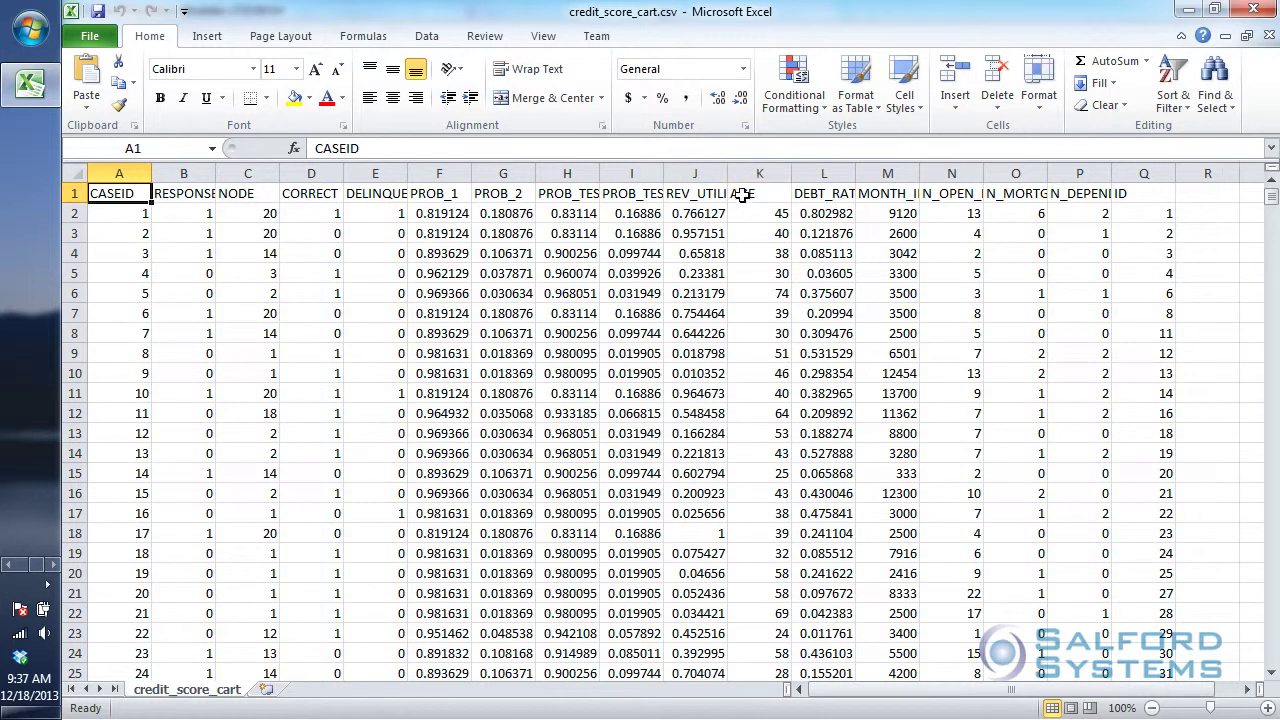
# Step: Widen the REV_UTILIZATION, AGE and DEBT_RATIO columns and highlight the predictor columns from REV_UTILIZATION through N_DEPENDENTS
pyautogui.moveTo(726, 172); pyautogui.dragTo(988, 172)
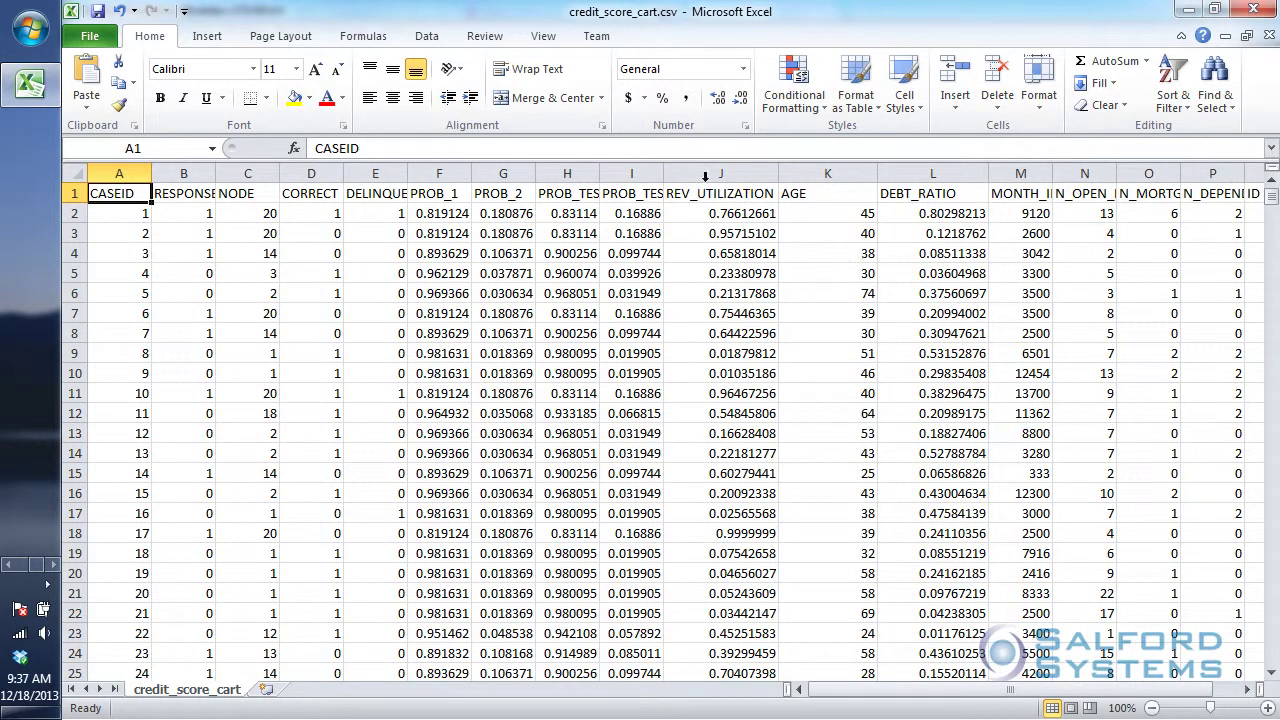
pyautogui.moveTo(708, 174); pyautogui.dragTo(1205, 163)
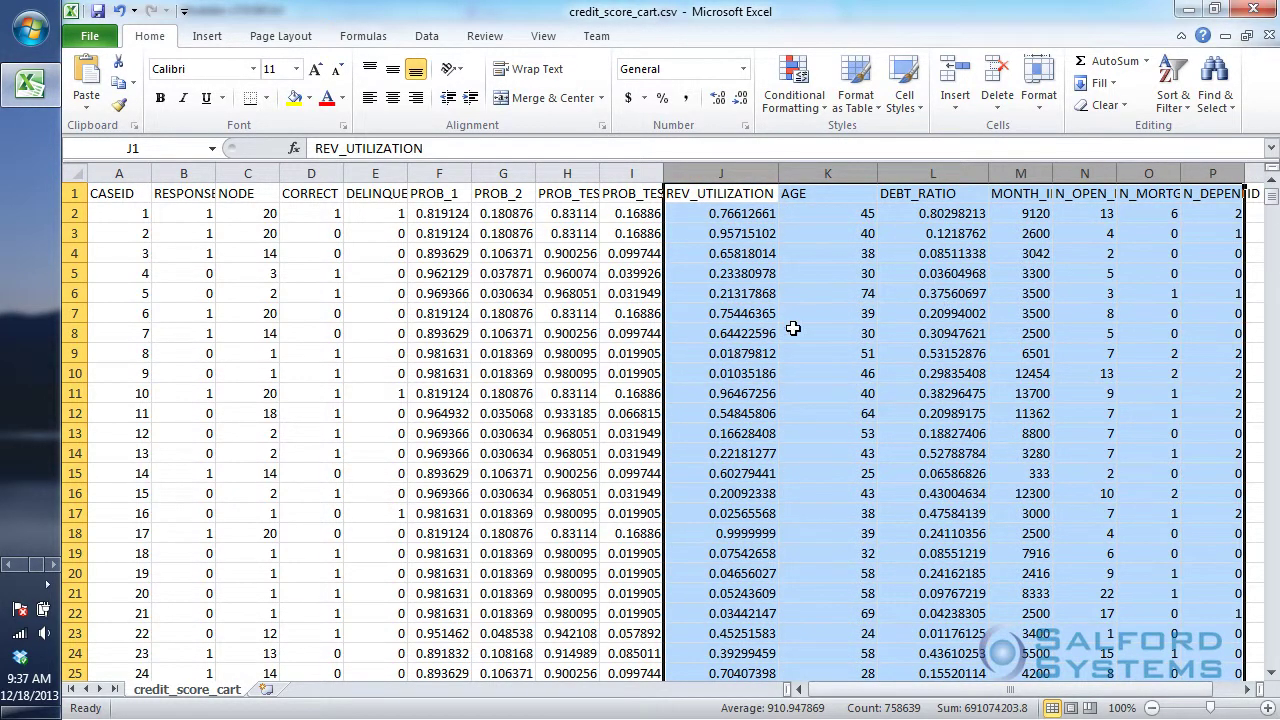
pyautogui.click(645, 277)
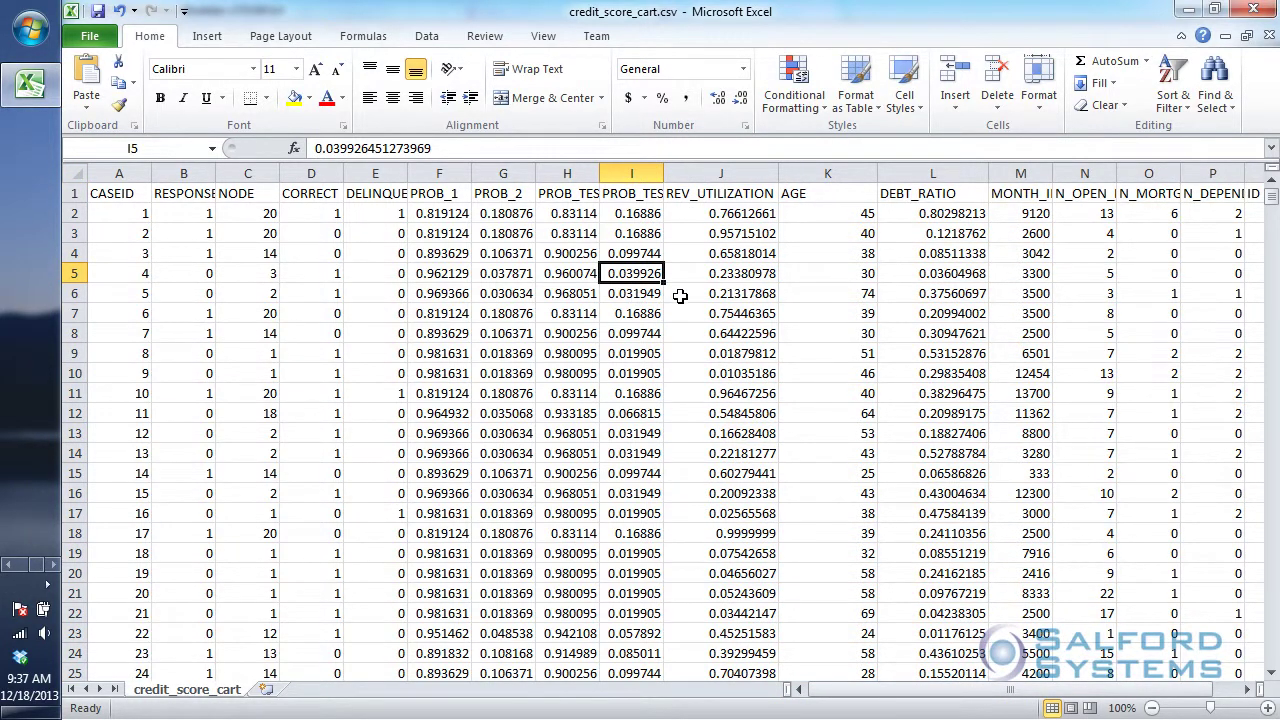
# Step: Widen the DELINQUENT and RESPONSE columns to show their full headers, selecting each column to review it
pyautogui.moveTo(407, 174); pyautogui.dragTo(447, 174)
pyautogui.click(382, 167)
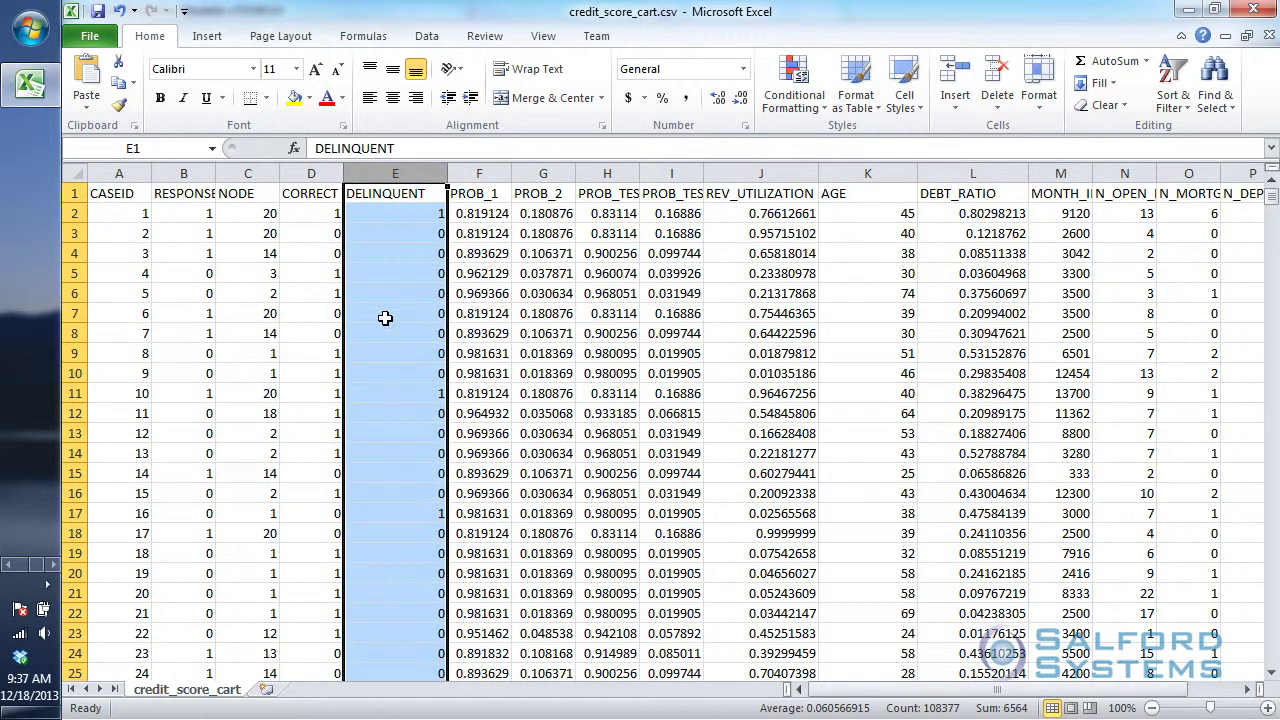
pyautogui.moveTo(213, 174); pyautogui.dragTo(258, 174)
pyautogui.click(203, 173)
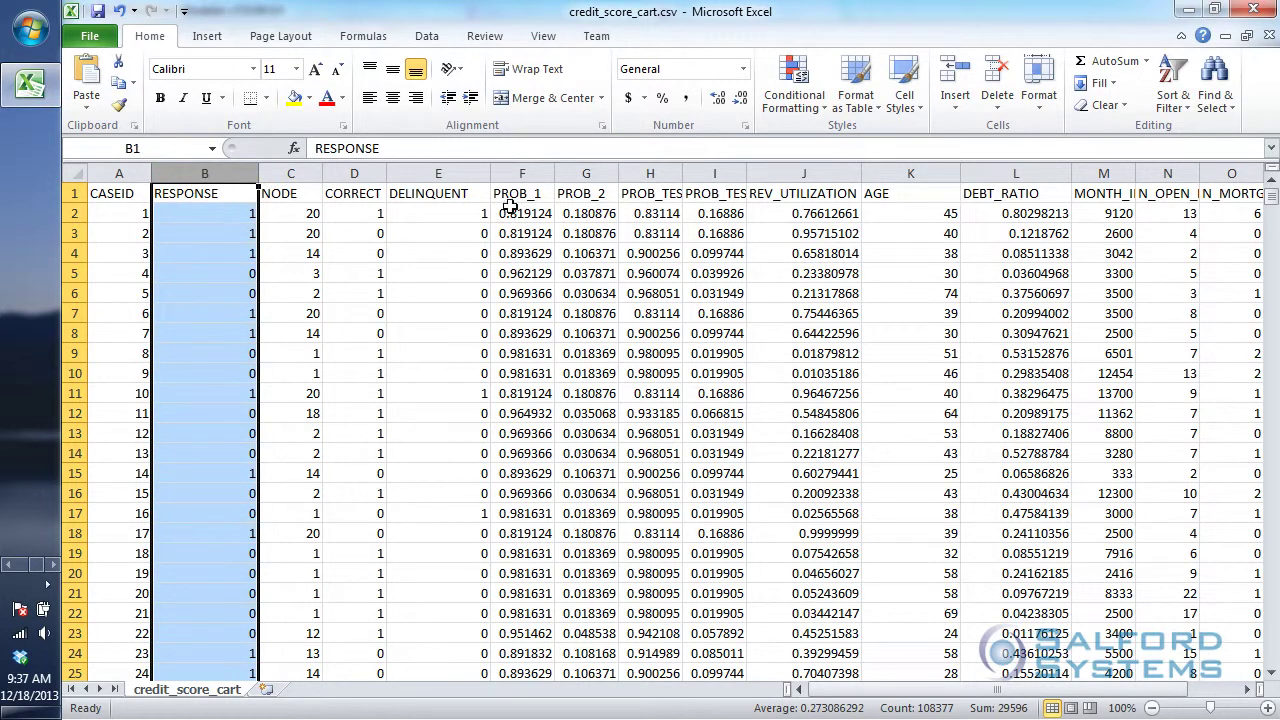
# Step: Look at individual predicted classes in the RESPONSE column, including the first record, and highlight the whole column
pyautogui.click(216, 216)
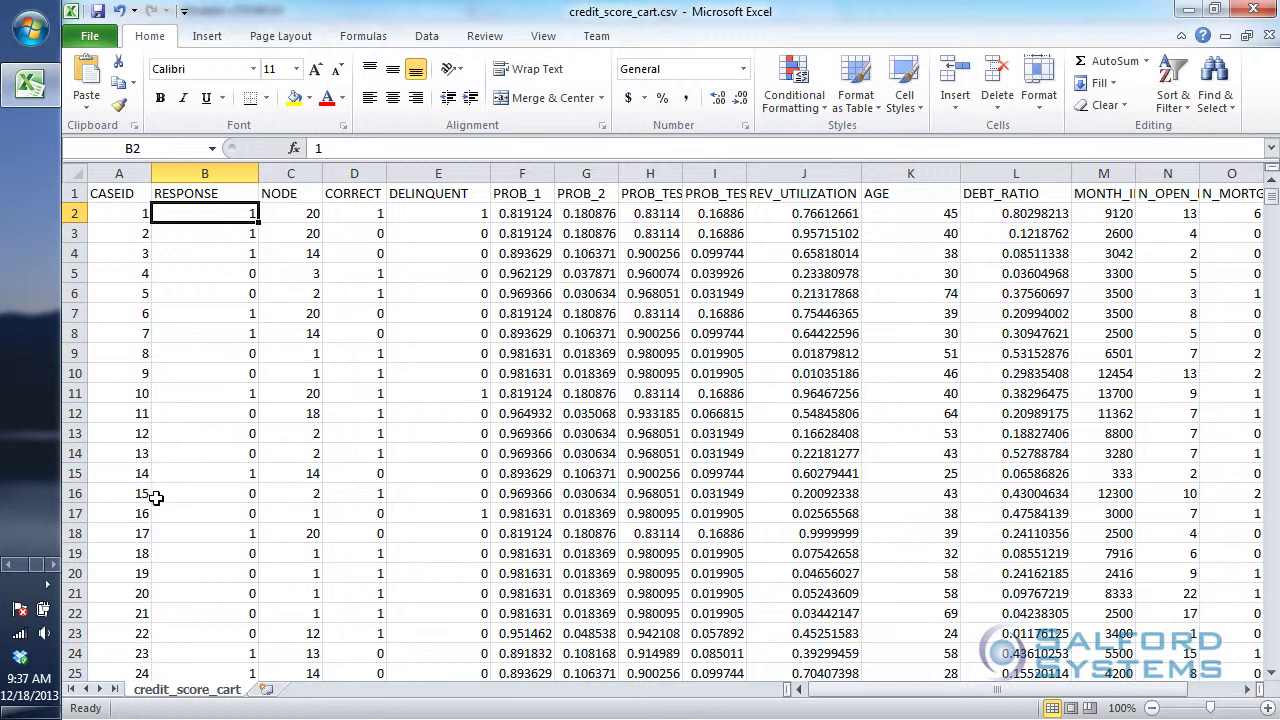
pyautogui.click(196, 408)
pyautogui.click(185, 172)
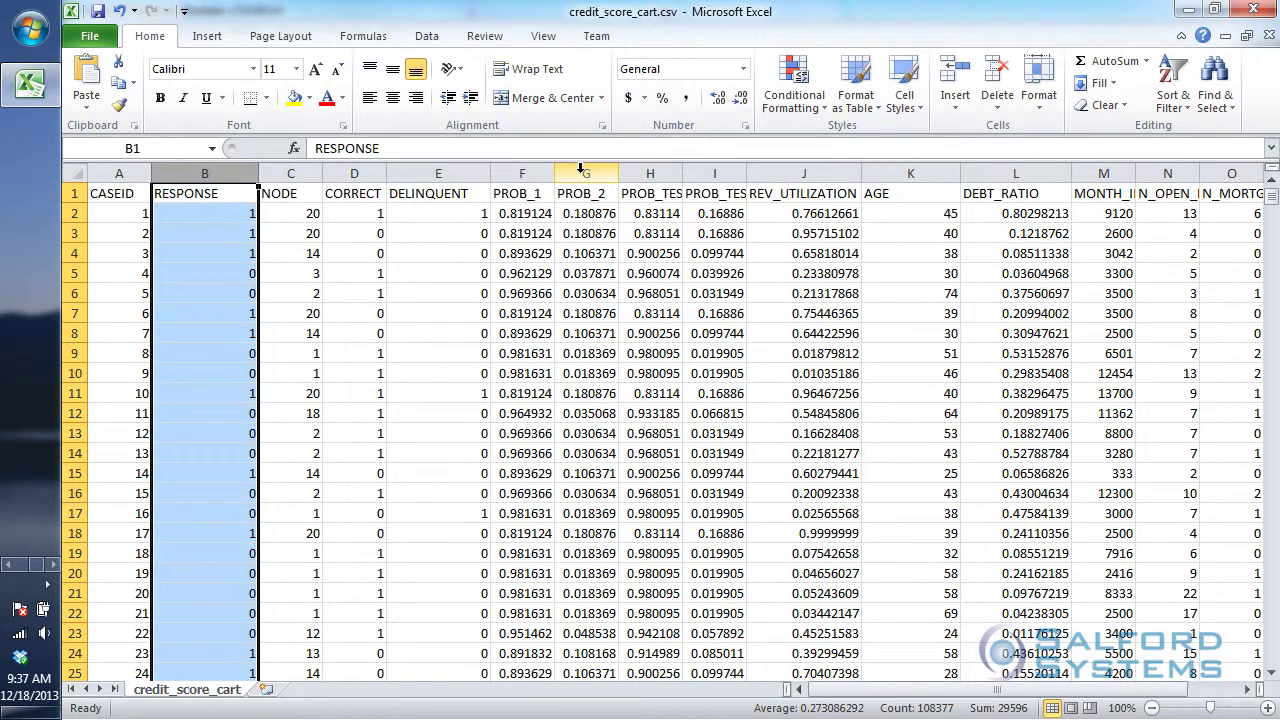
# Step: Compare the PROB_1 and PROB_2 class probability columns by selecting each in turn
pyautogui.click(520, 172)
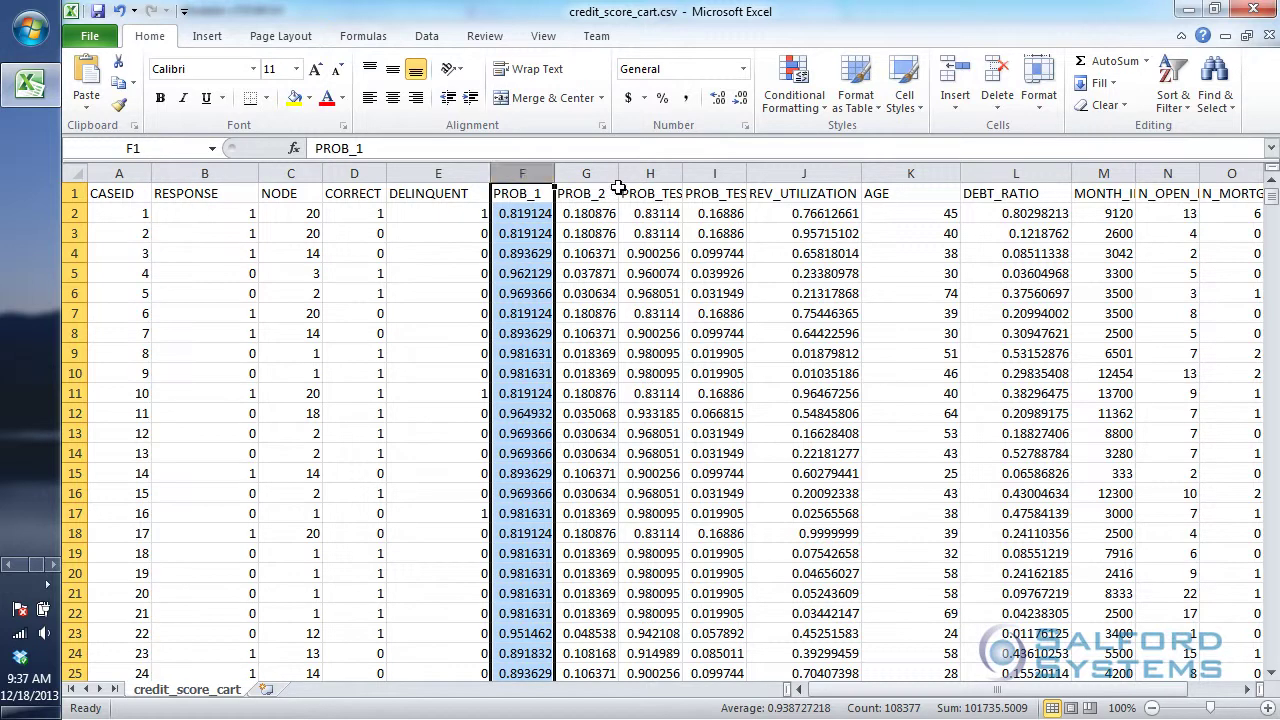
pyautogui.click(587, 173)
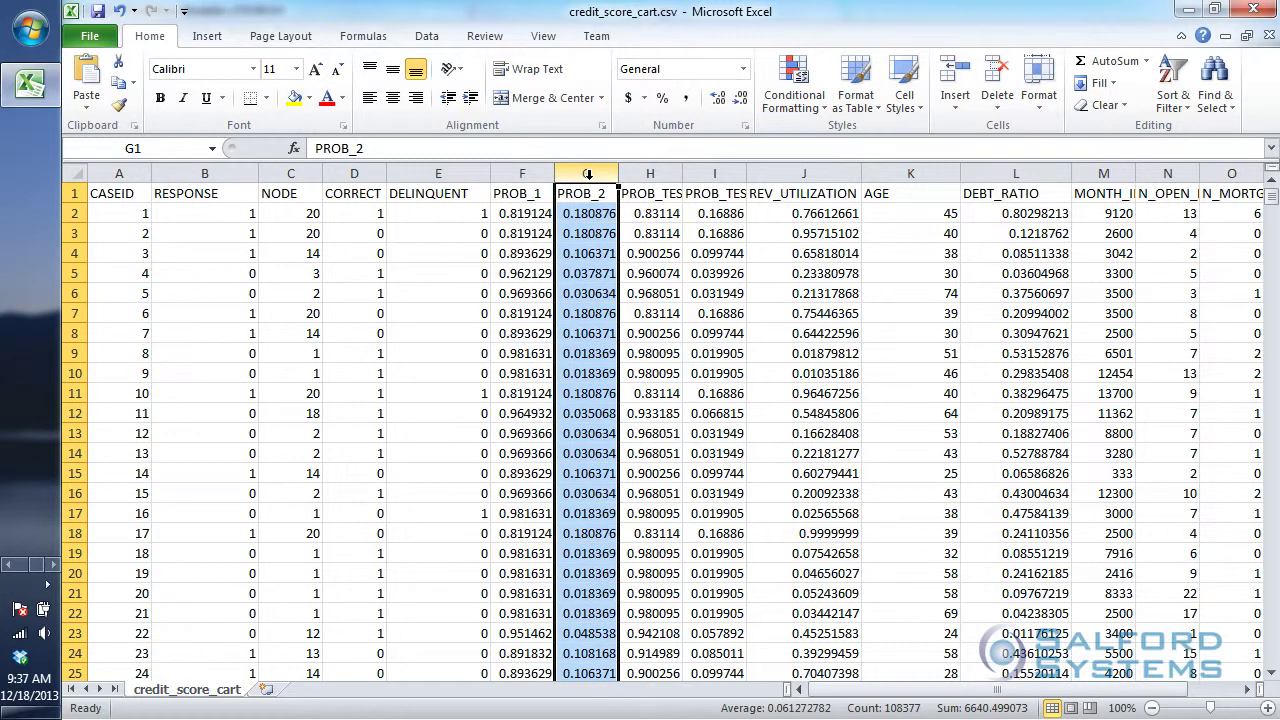
pyautogui.click(521, 172)
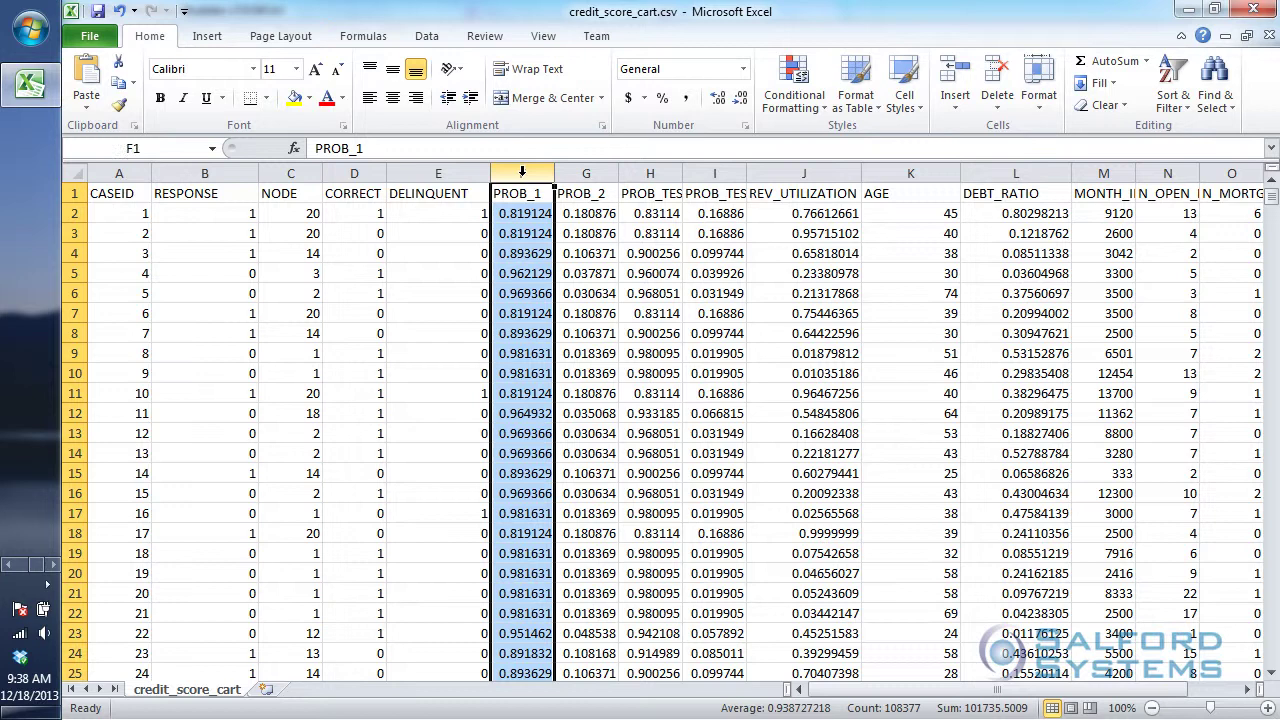
pyautogui.click(580, 173)
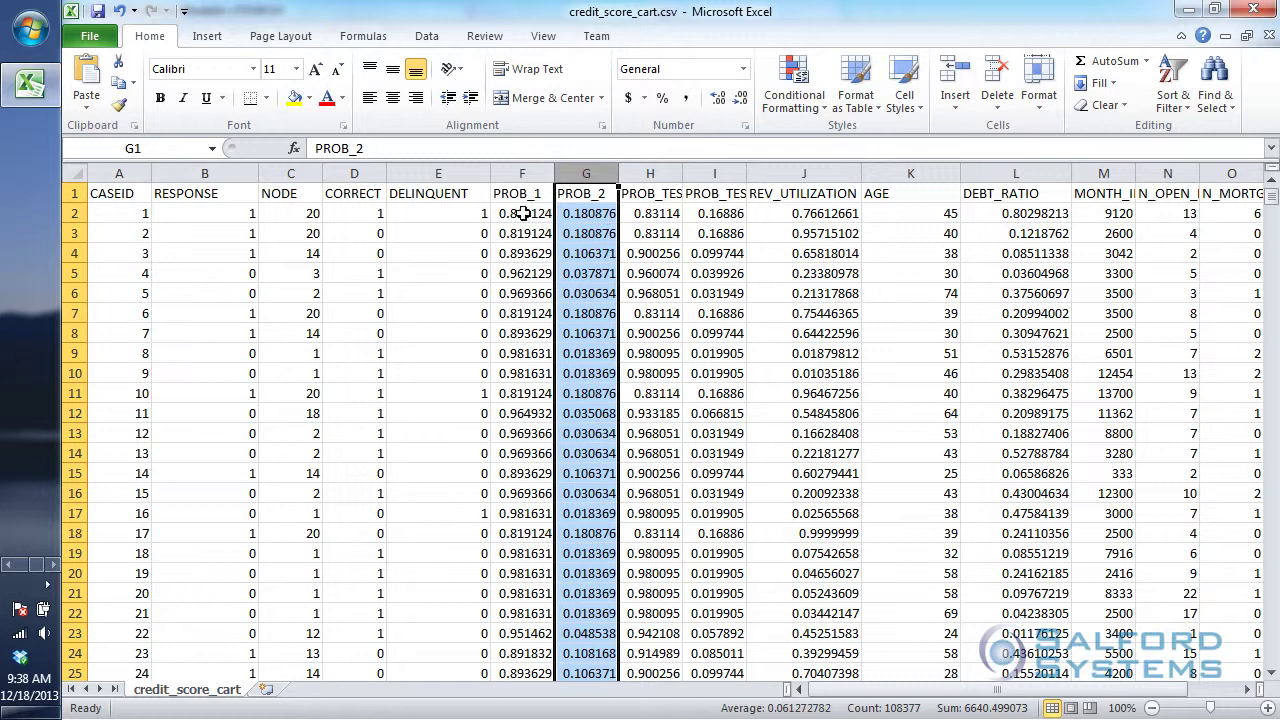
# Step: Check individual PROB_2 probabilities against the first record's RESPONSE value and review the NODE column
pyautogui.click(579, 216)
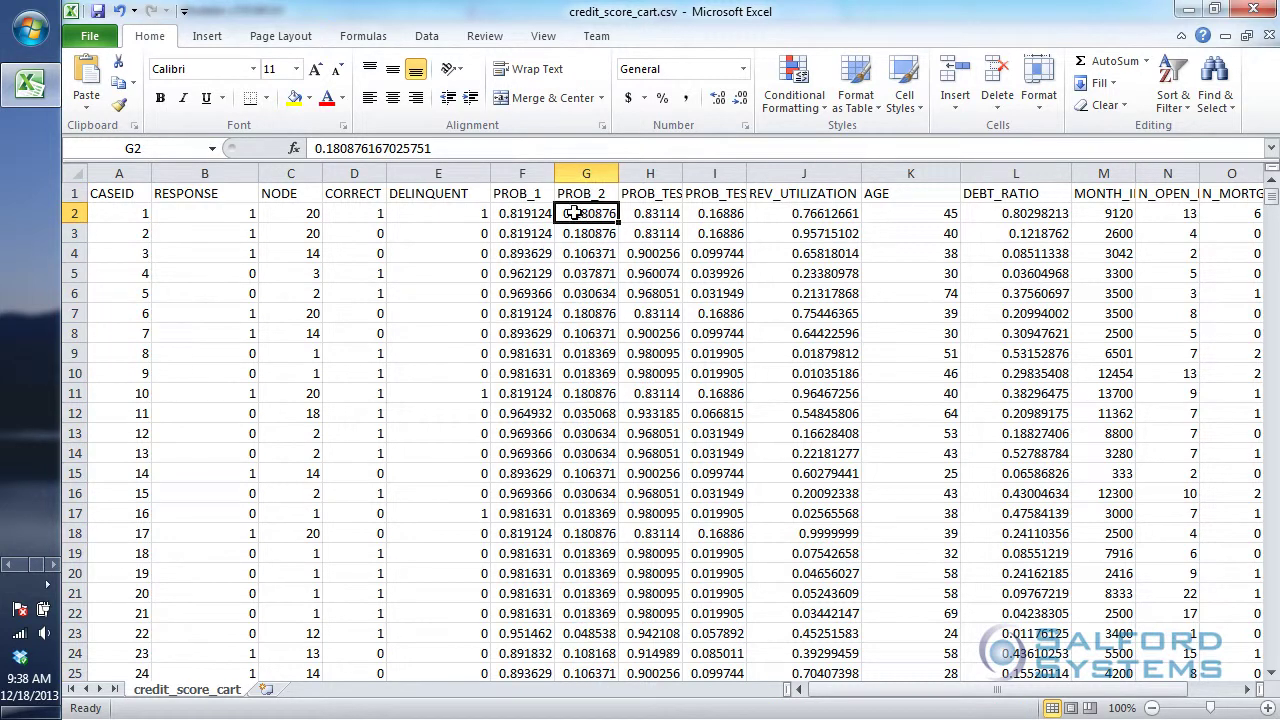
pyautogui.press('Down')
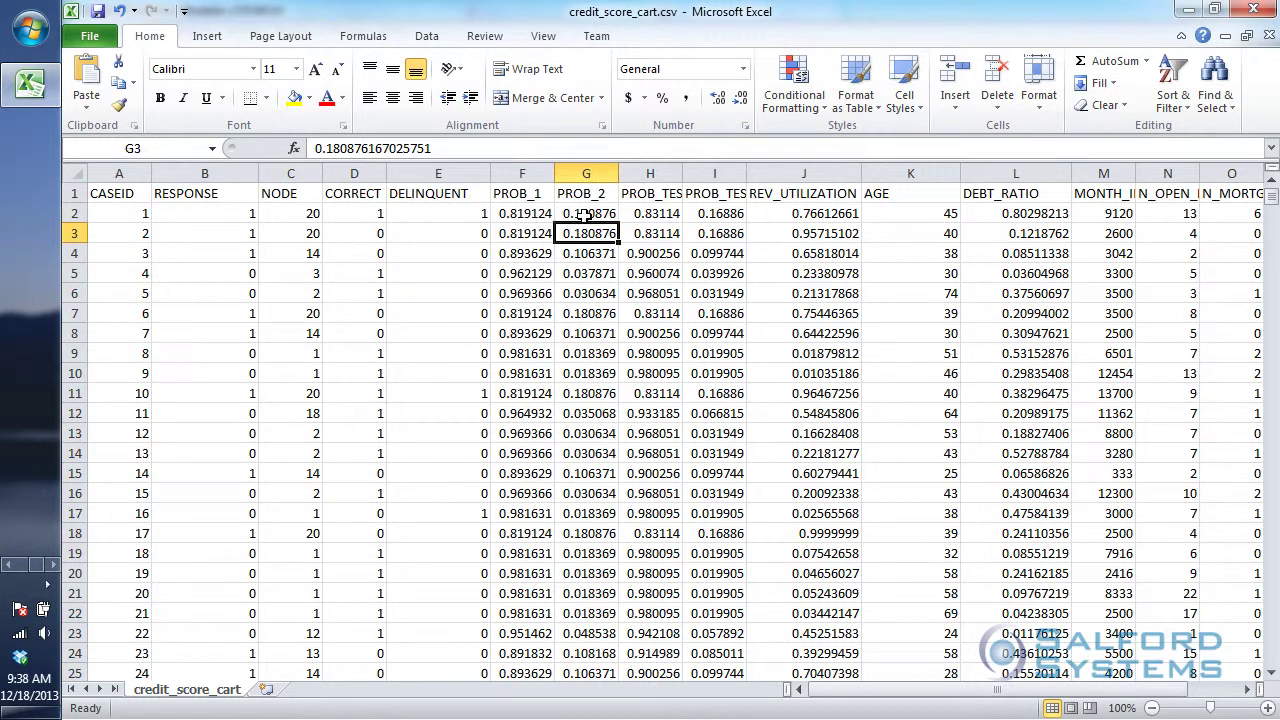
pyautogui.click(587, 495)
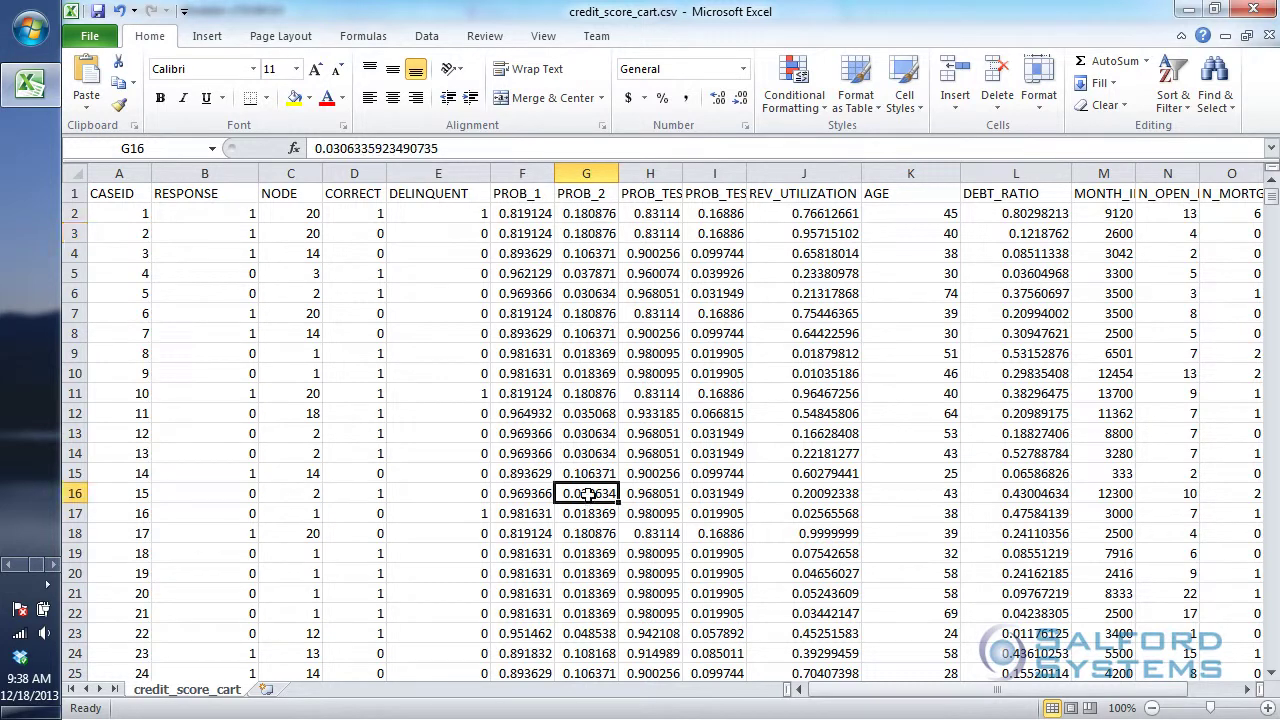
pyautogui.click(568, 213)
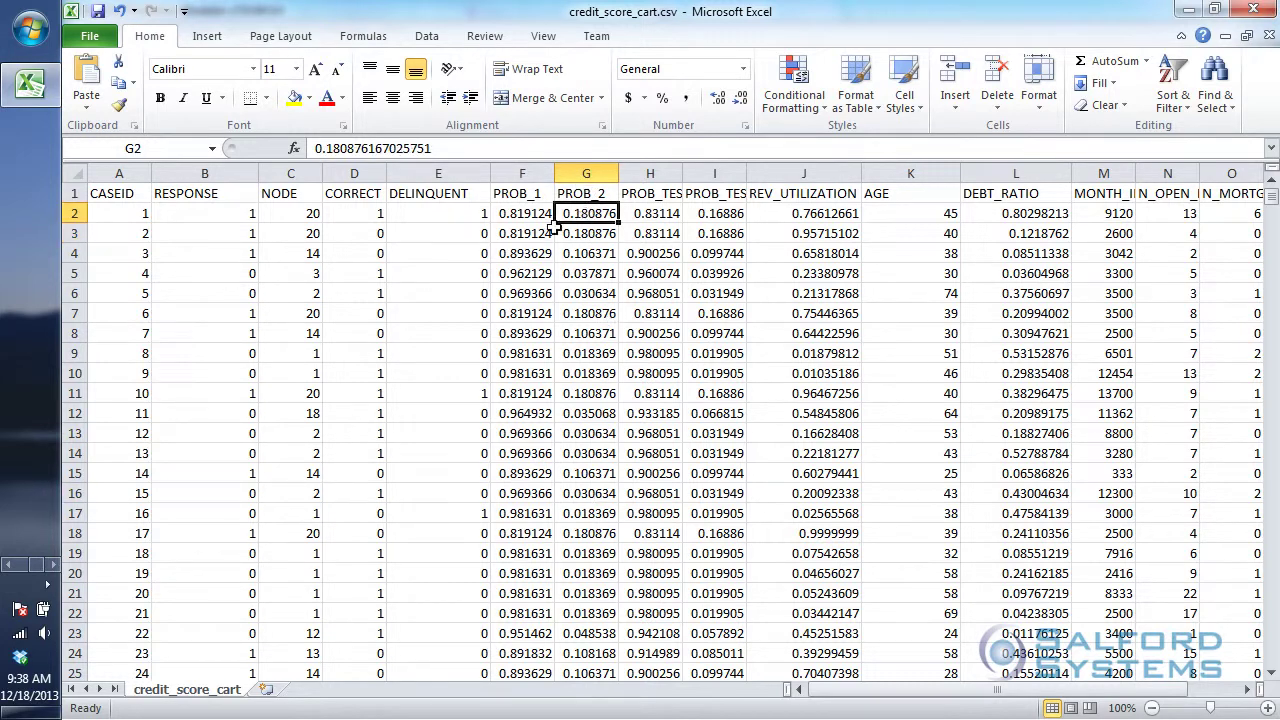
pyautogui.click(203, 214)
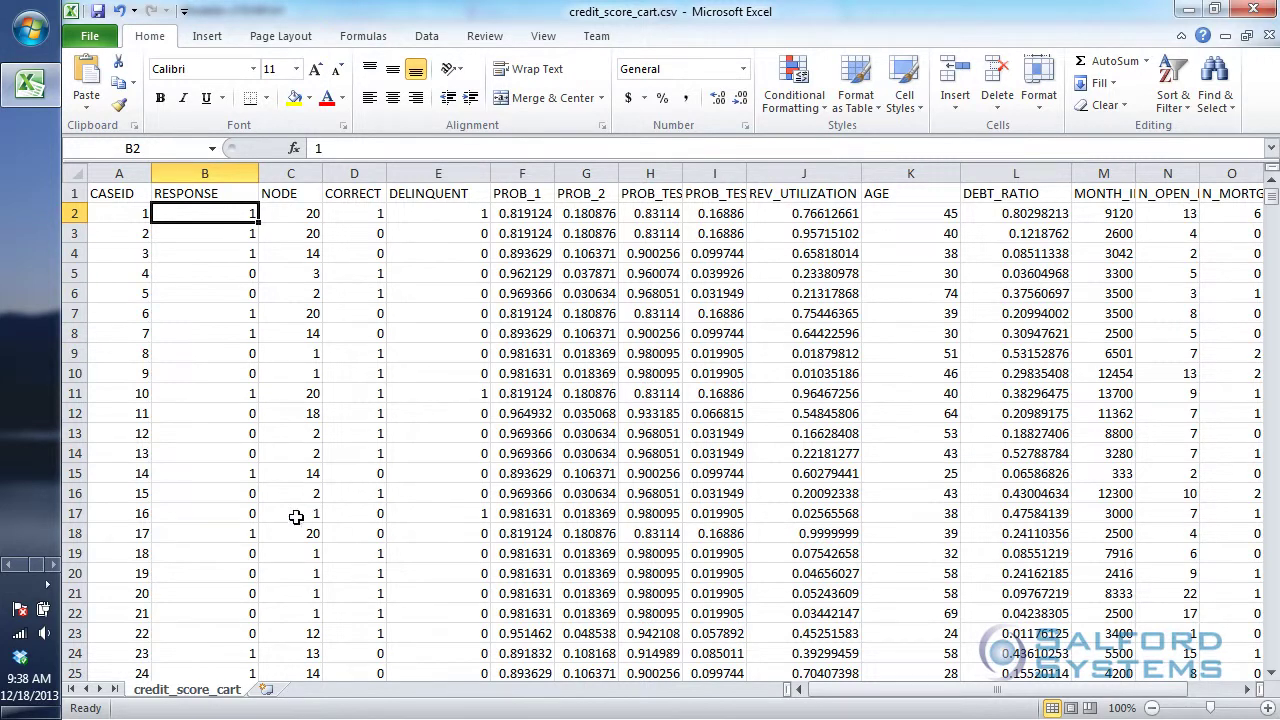
pyautogui.click(291, 174)
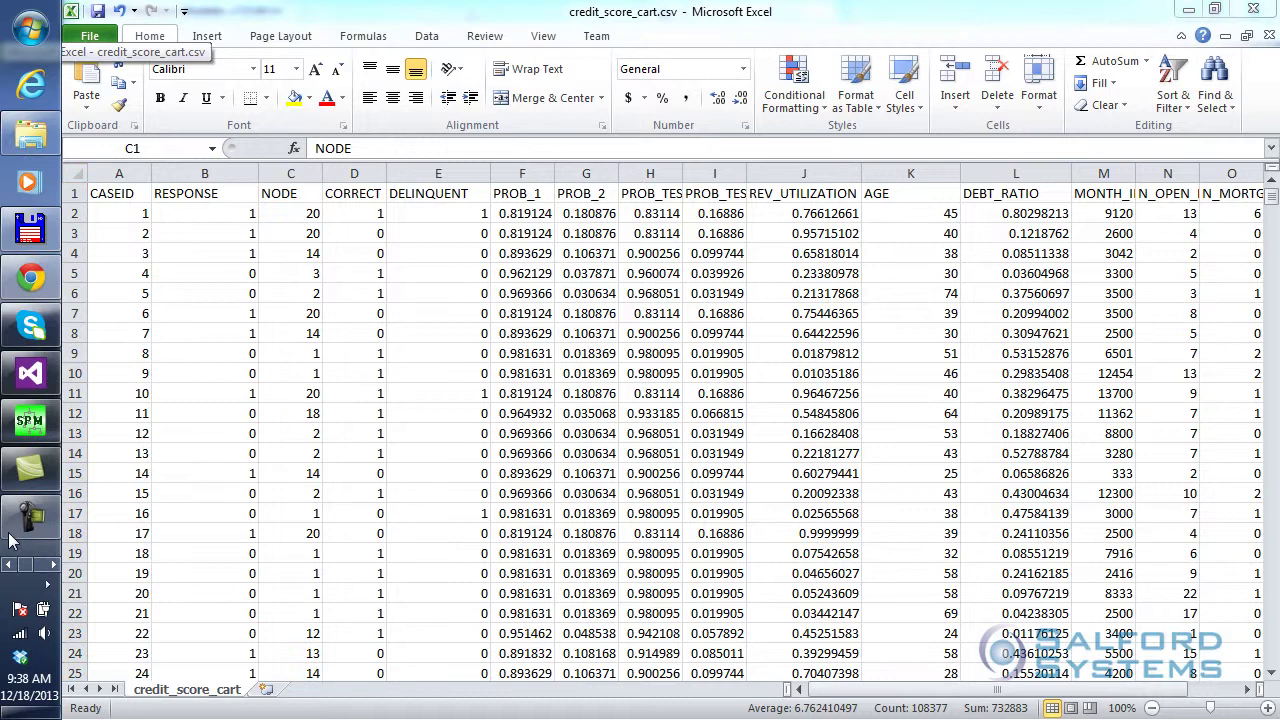
# Step: Switch back to Salford Predictive Modeler, close the CART score results and shift the CART Navigator window slightly
pyautogui.click(30, 421)
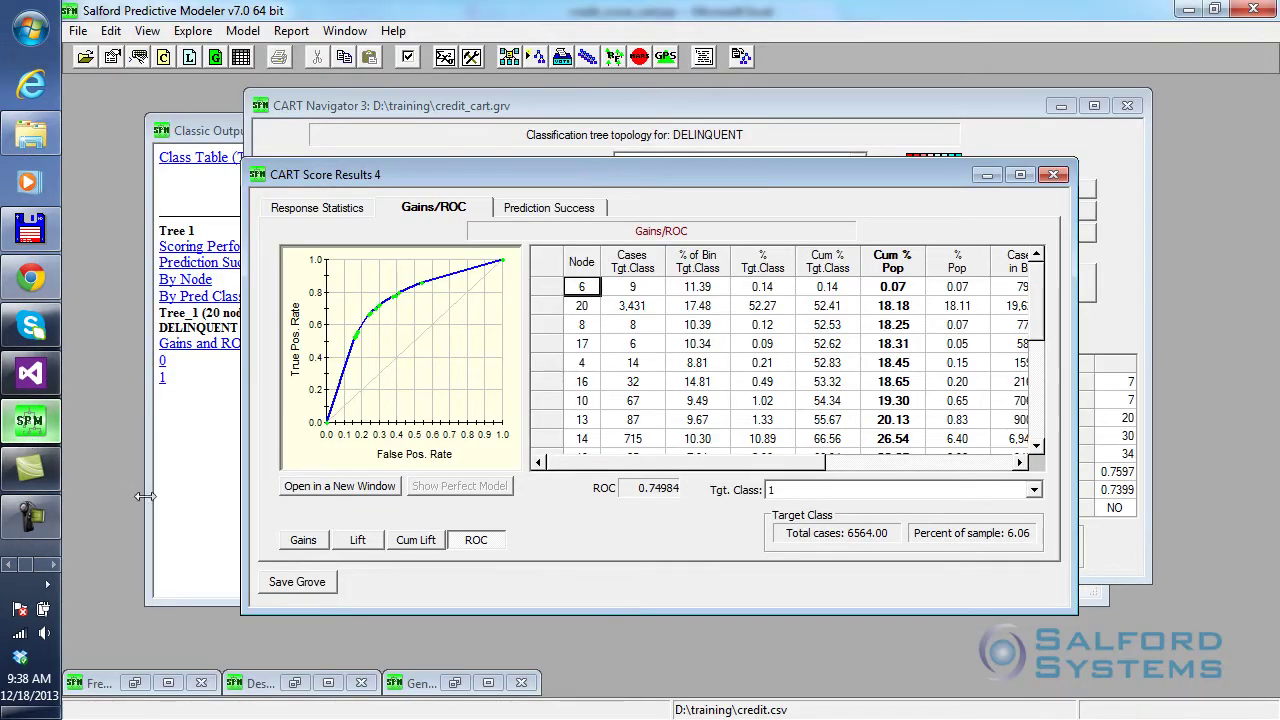
pyautogui.click(1053, 175)
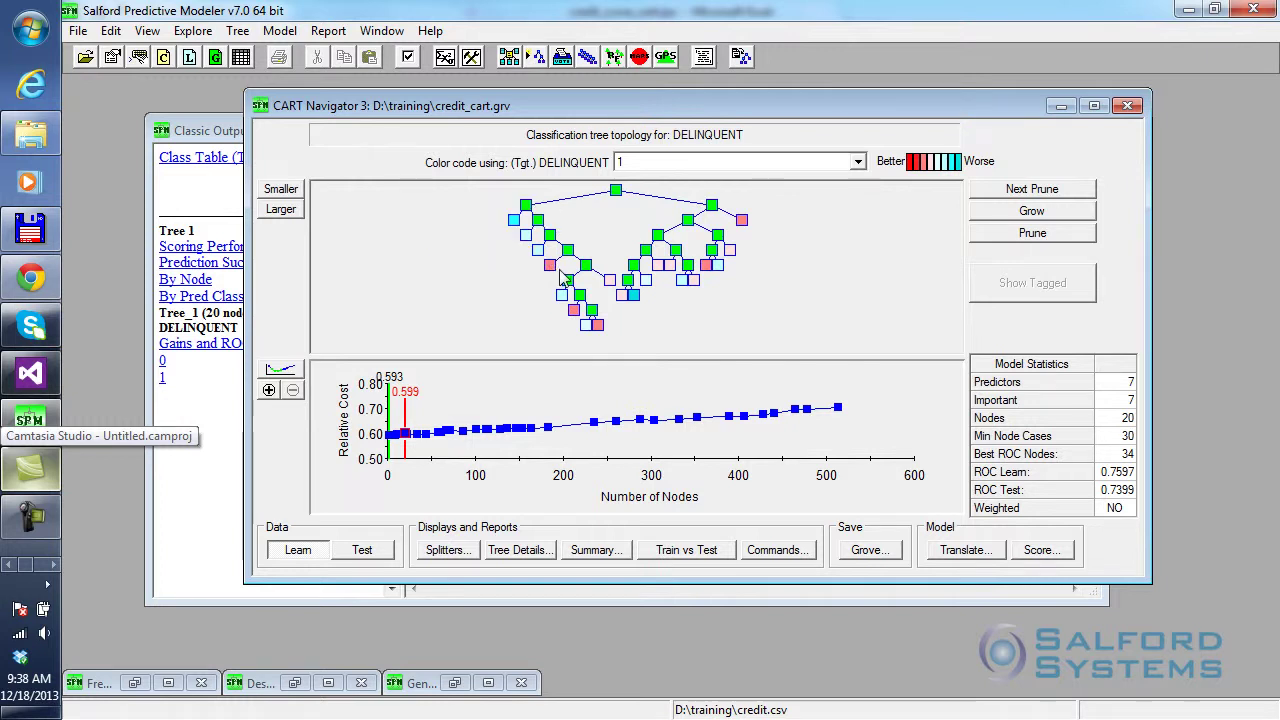
pyautogui.moveTo(710, 270)
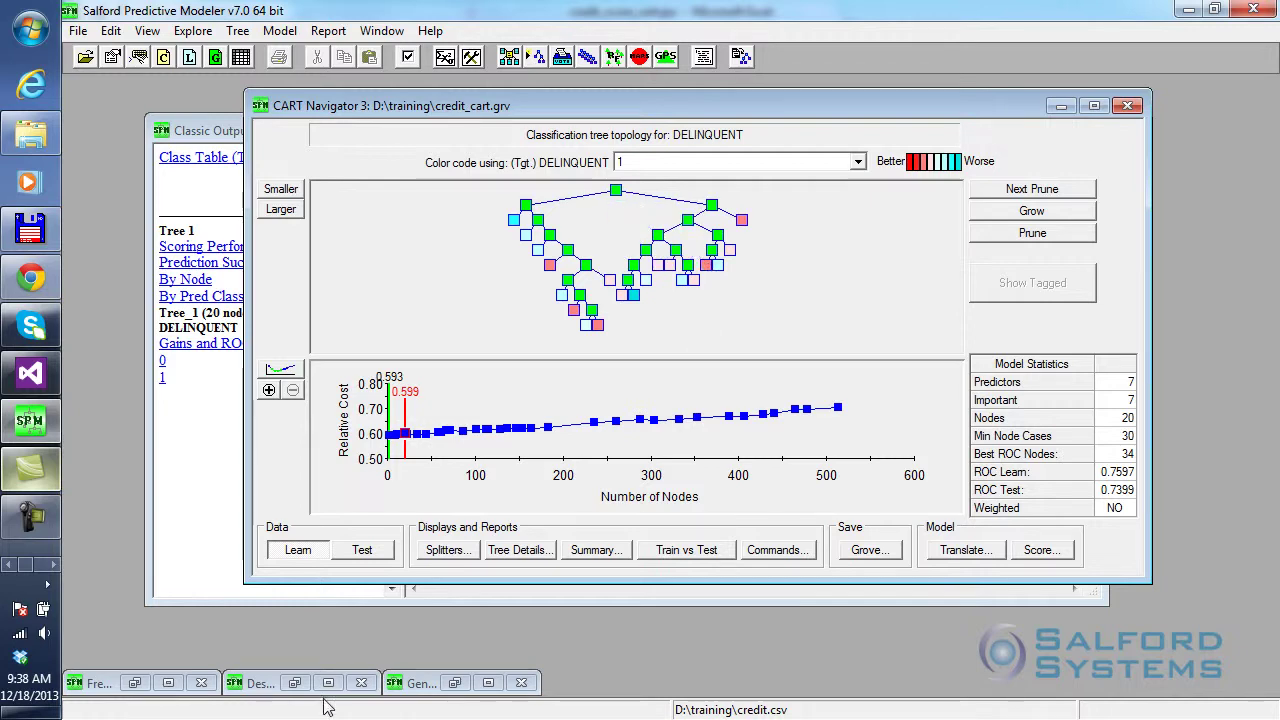
pyautogui.moveTo(544, 109)
pyautogui.mouseDown()
pyautogui.moveTo(474, 535)
pyautogui.moveTo(556, 126)
pyautogui.mouseUp()
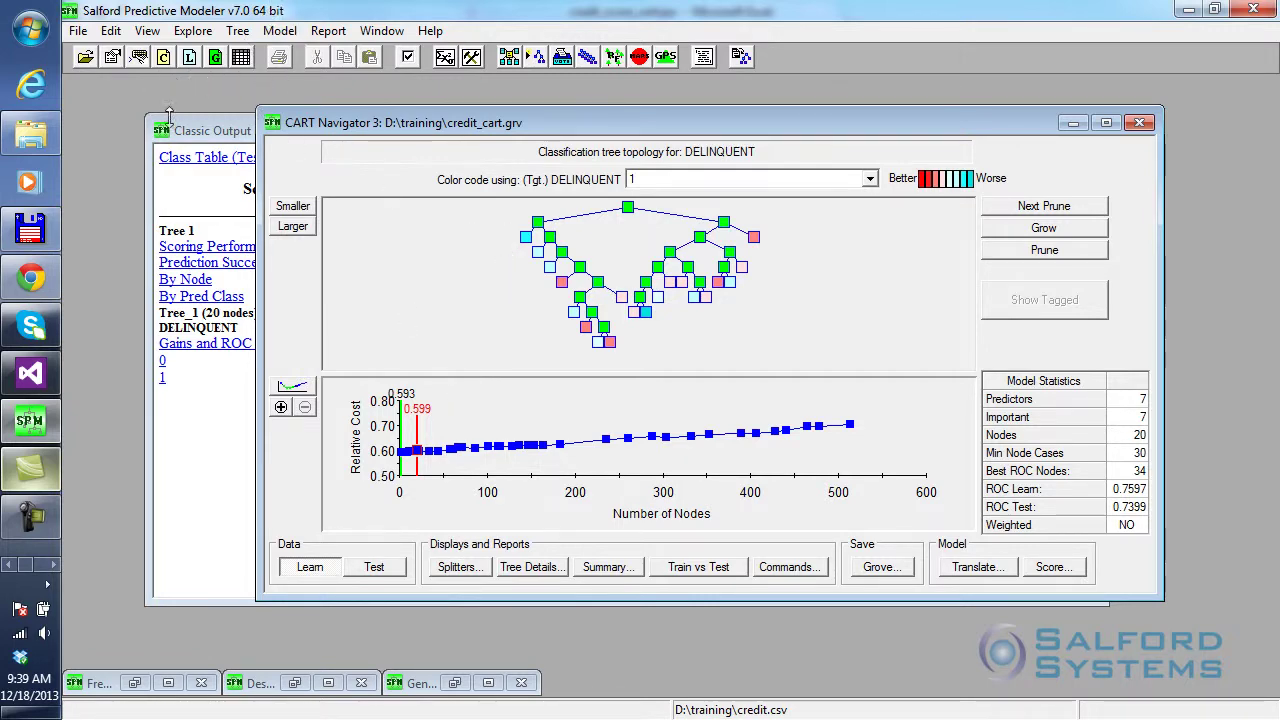
# Step: Open the TreeNet grove file credit_tn.grv from the training folder and reposition its output window
pyautogui.click(217, 58)
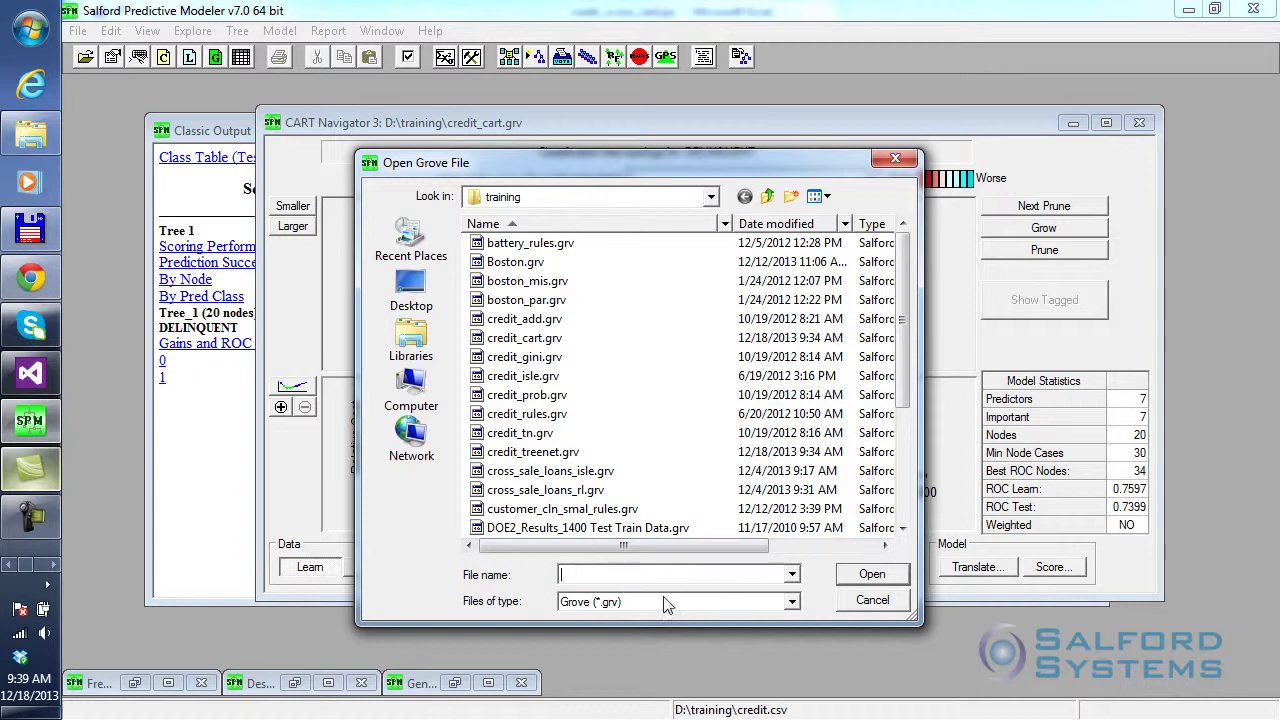
pyautogui.click(520, 434)
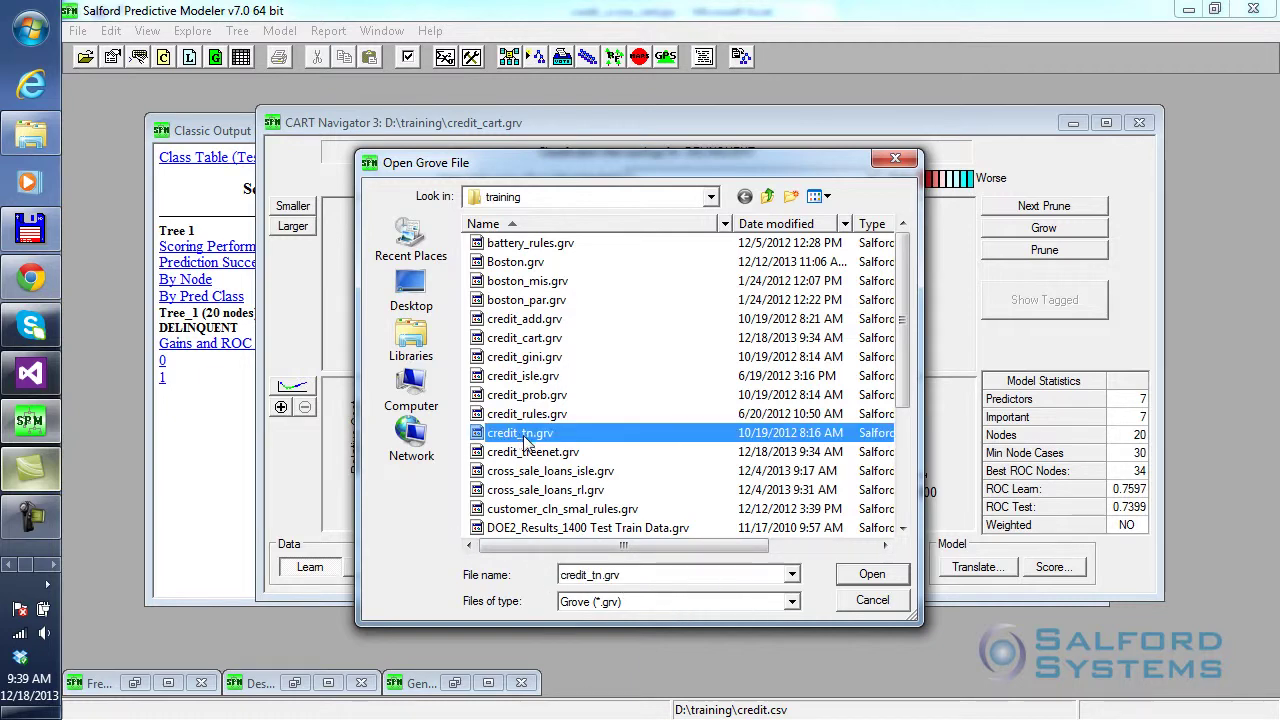
pyautogui.click(864, 574)
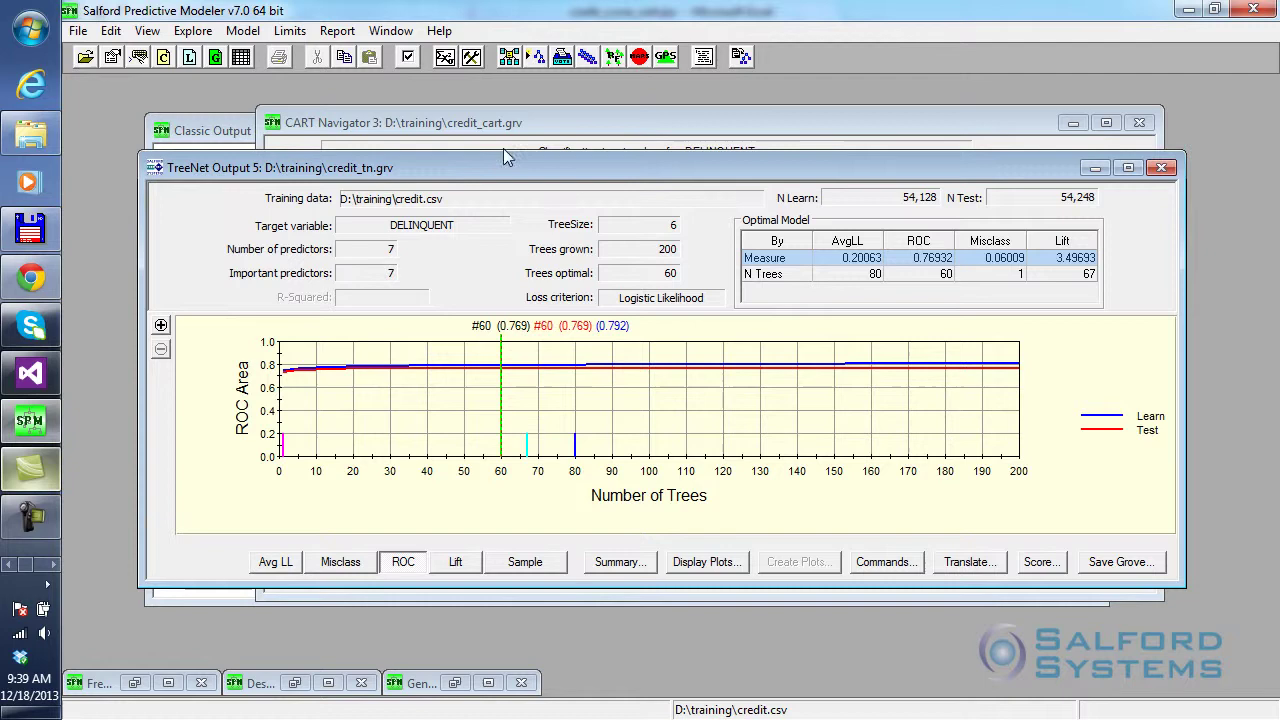
pyautogui.moveTo(607, 152); pyautogui.dragTo(532, 159)
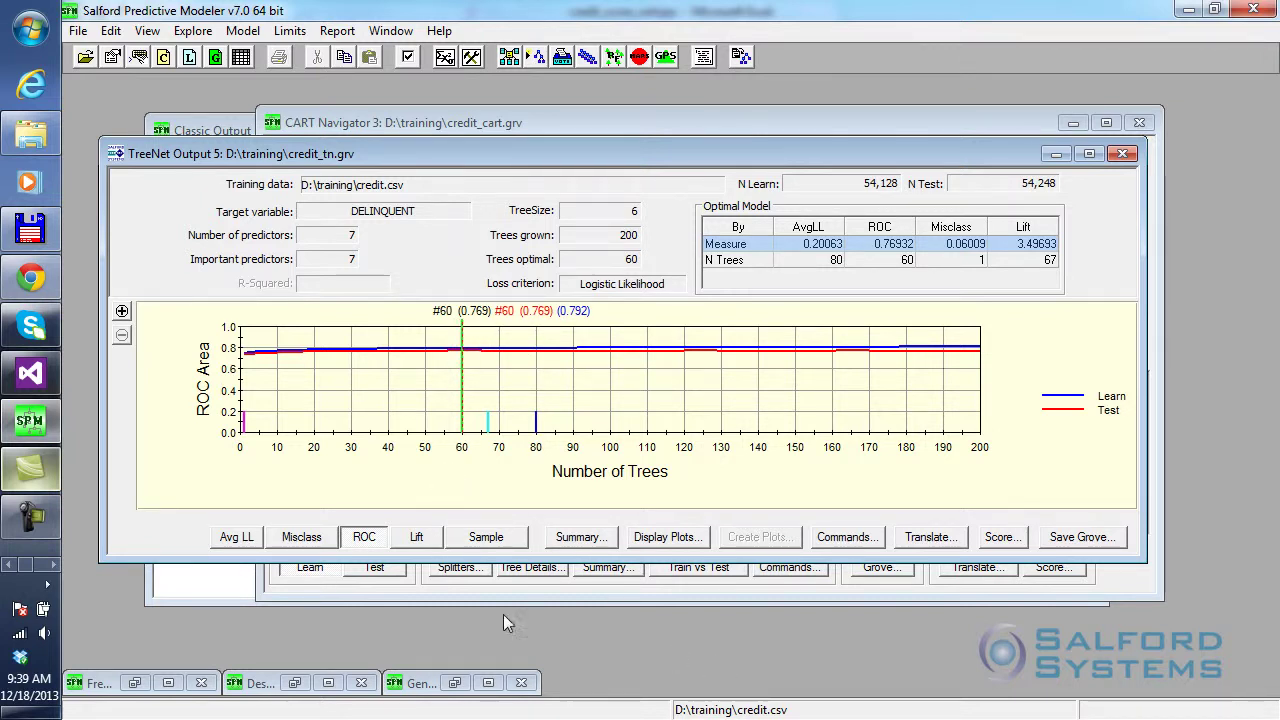
# Step: Open the scoring setup for the TreeNet grove and look through its selectable tree-sequence models, leaving the optimal model selected
pyautogui.click(1003, 537)
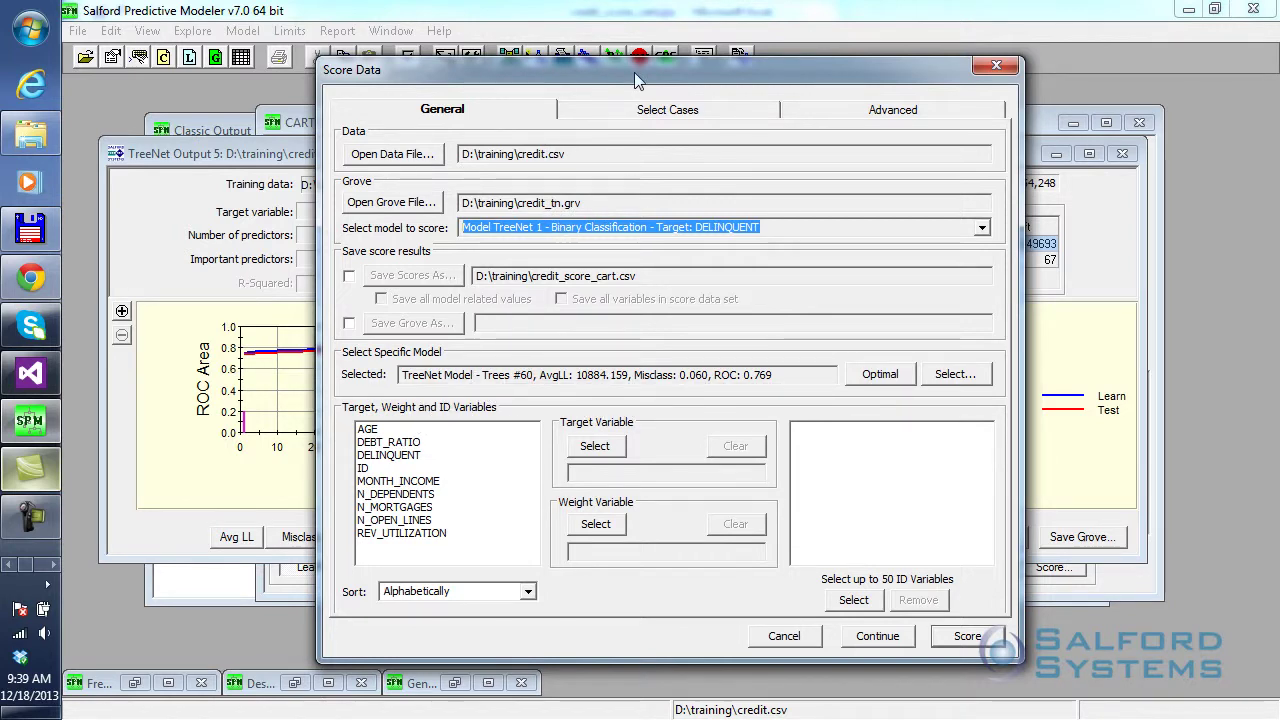
pyautogui.moveTo(635, 78); pyautogui.dragTo(649, 118)
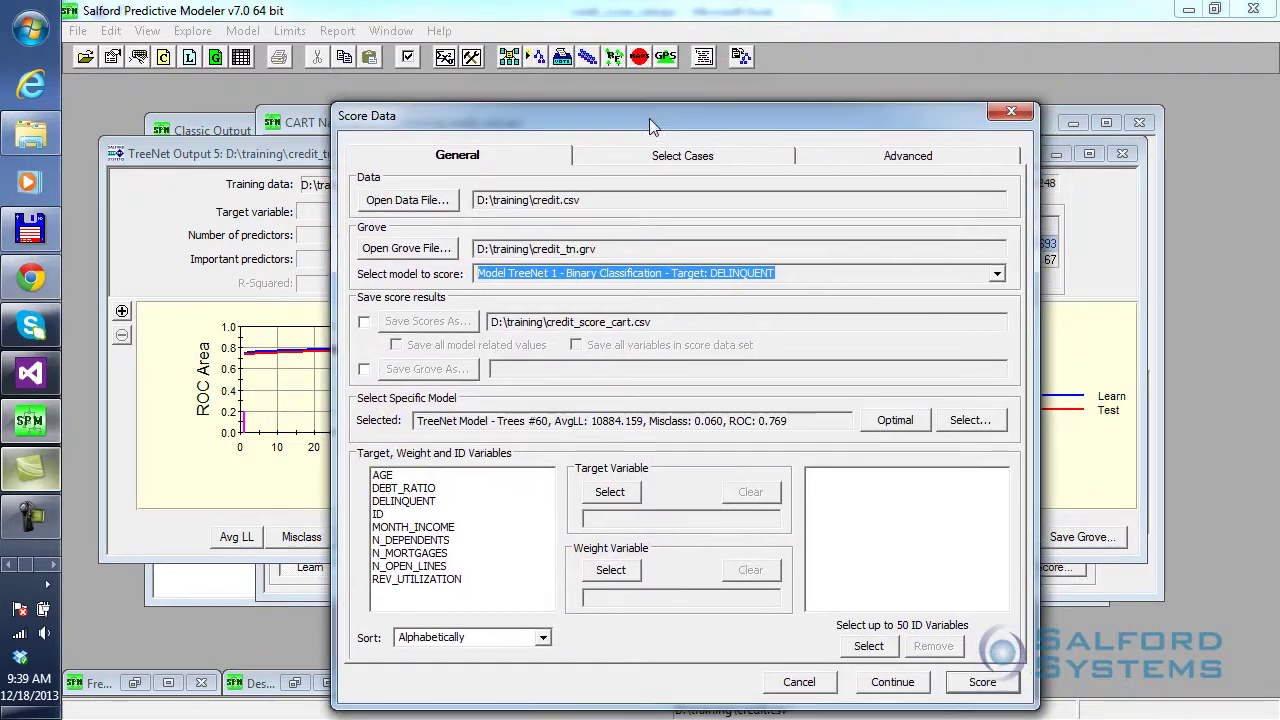
pyautogui.click(968, 420)
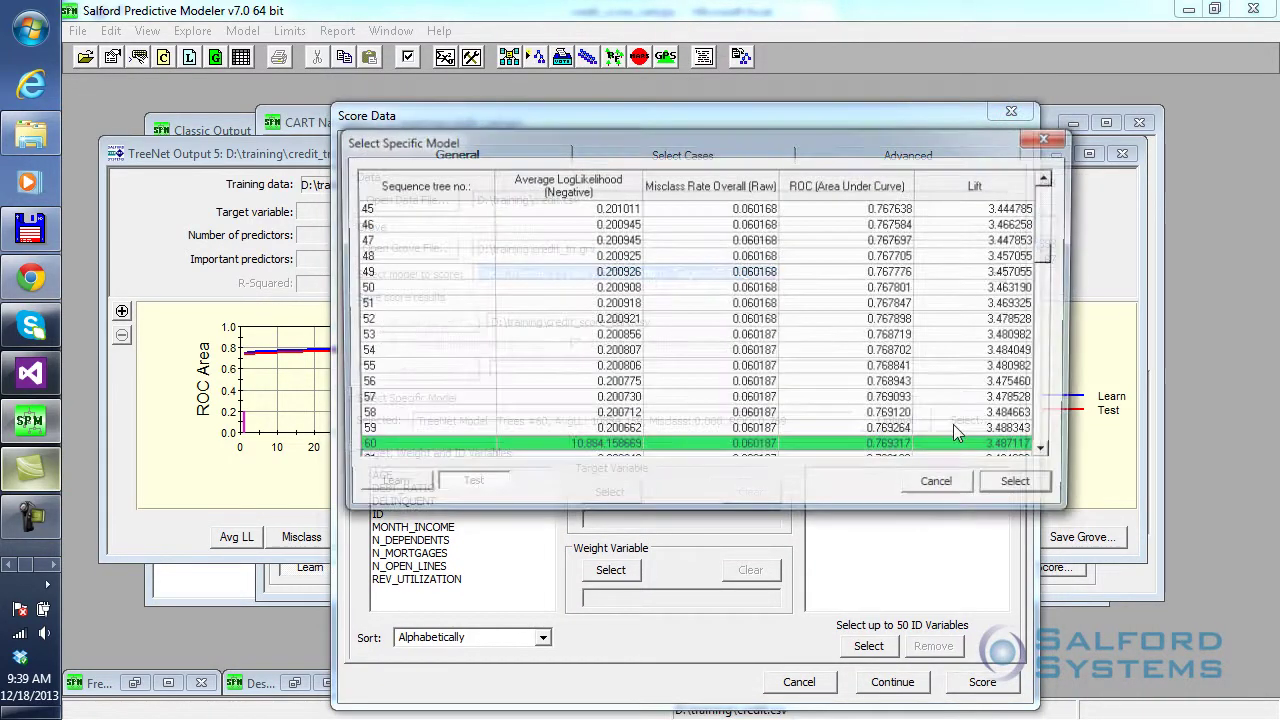
pyautogui.click(1051, 138)
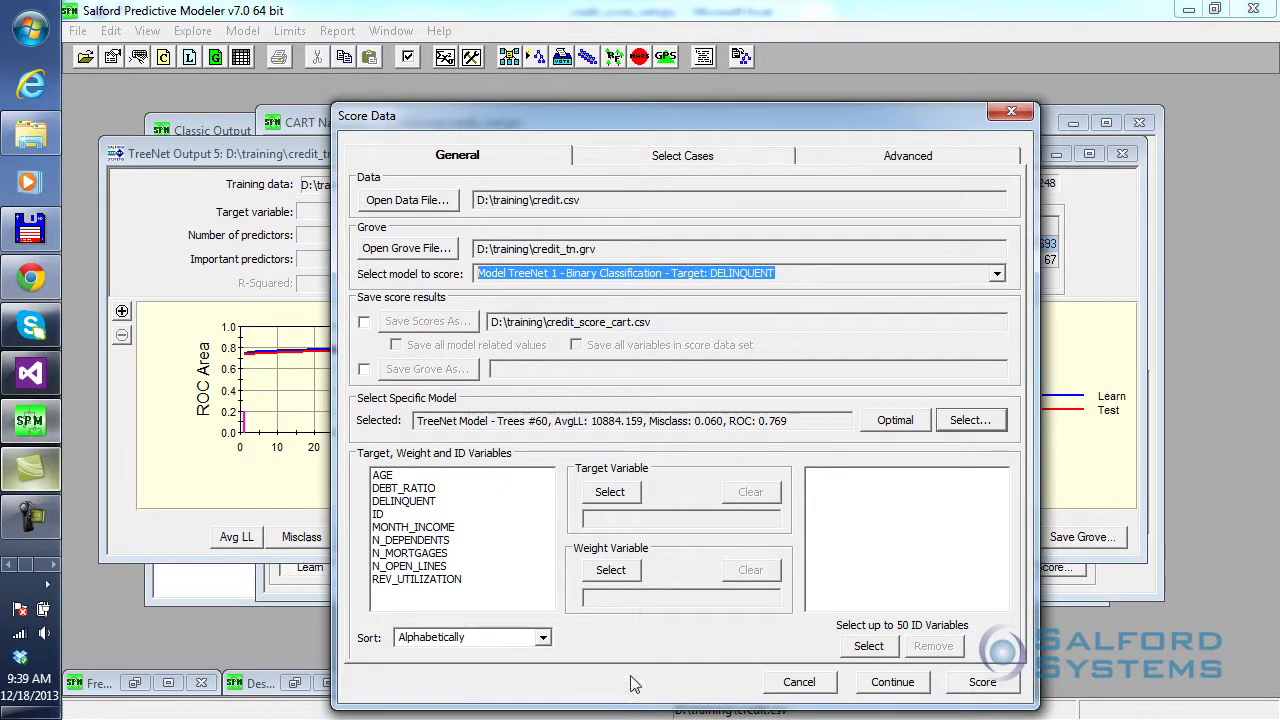
# Step: Enable saving of the score results and set the output file to credit_score_tn.csv in the training folder
pyautogui.click(364, 325)
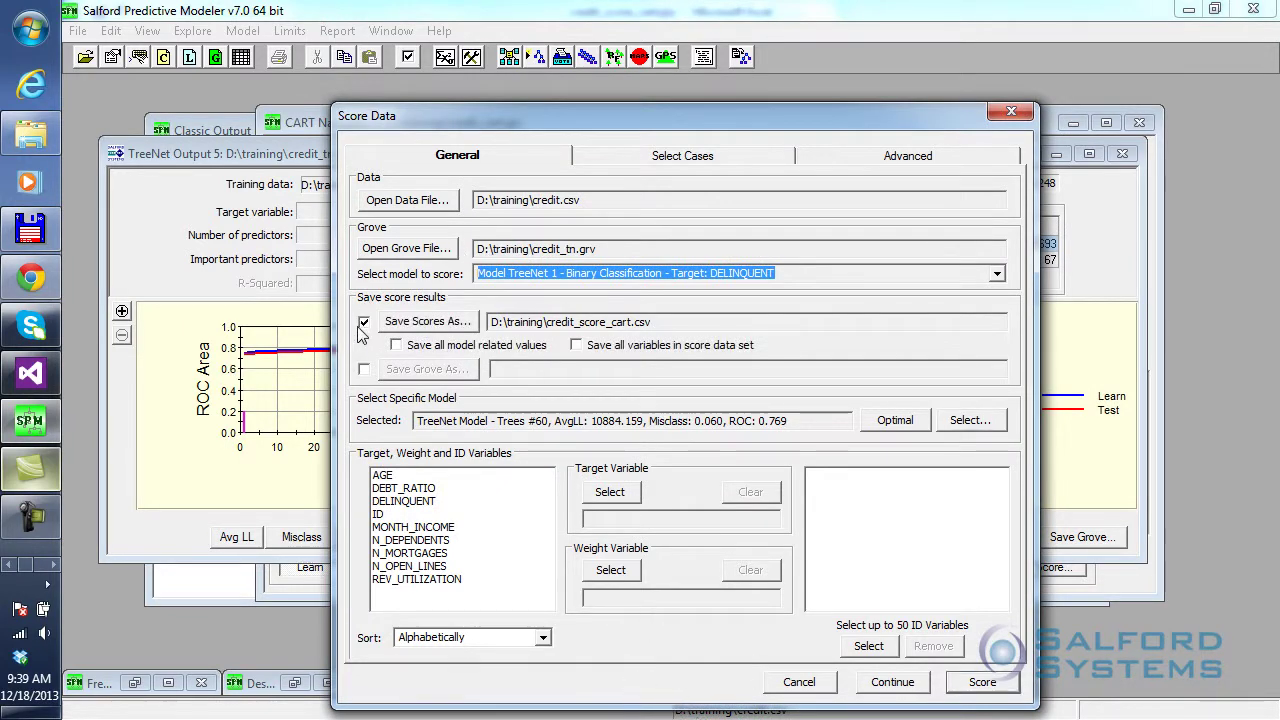
pyautogui.click(420, 322)
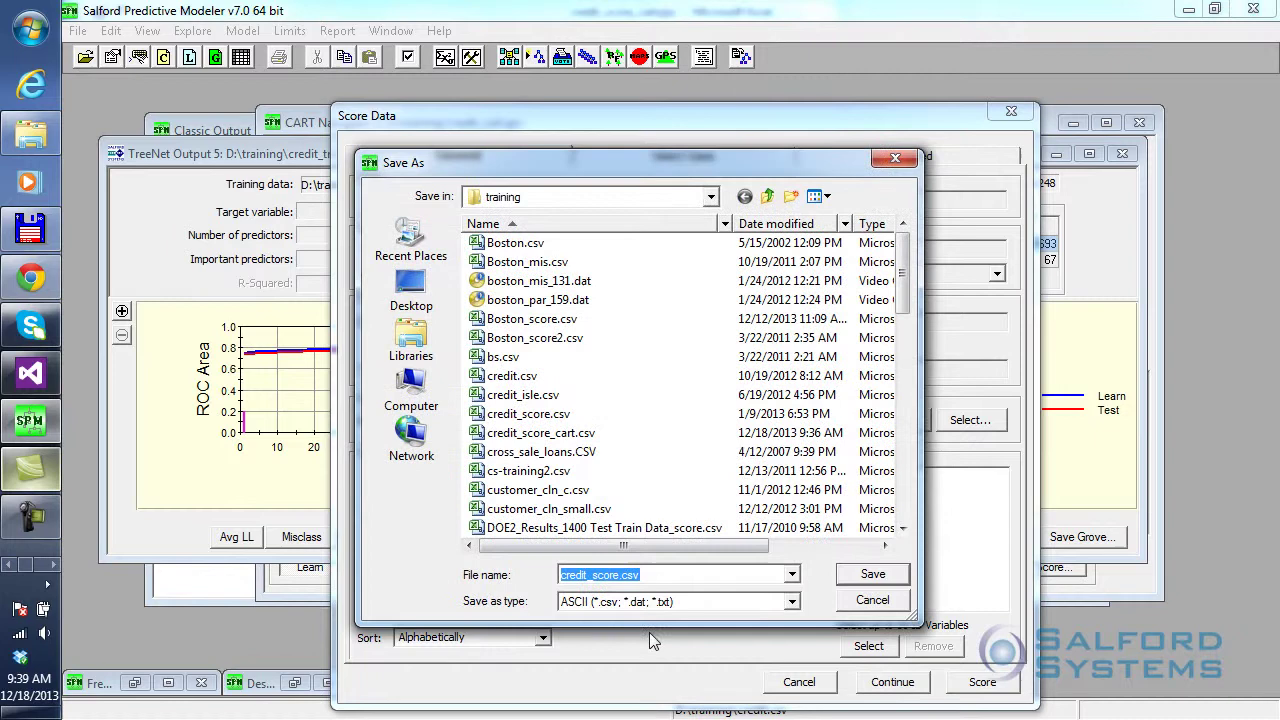
pyautogui.press('Right')
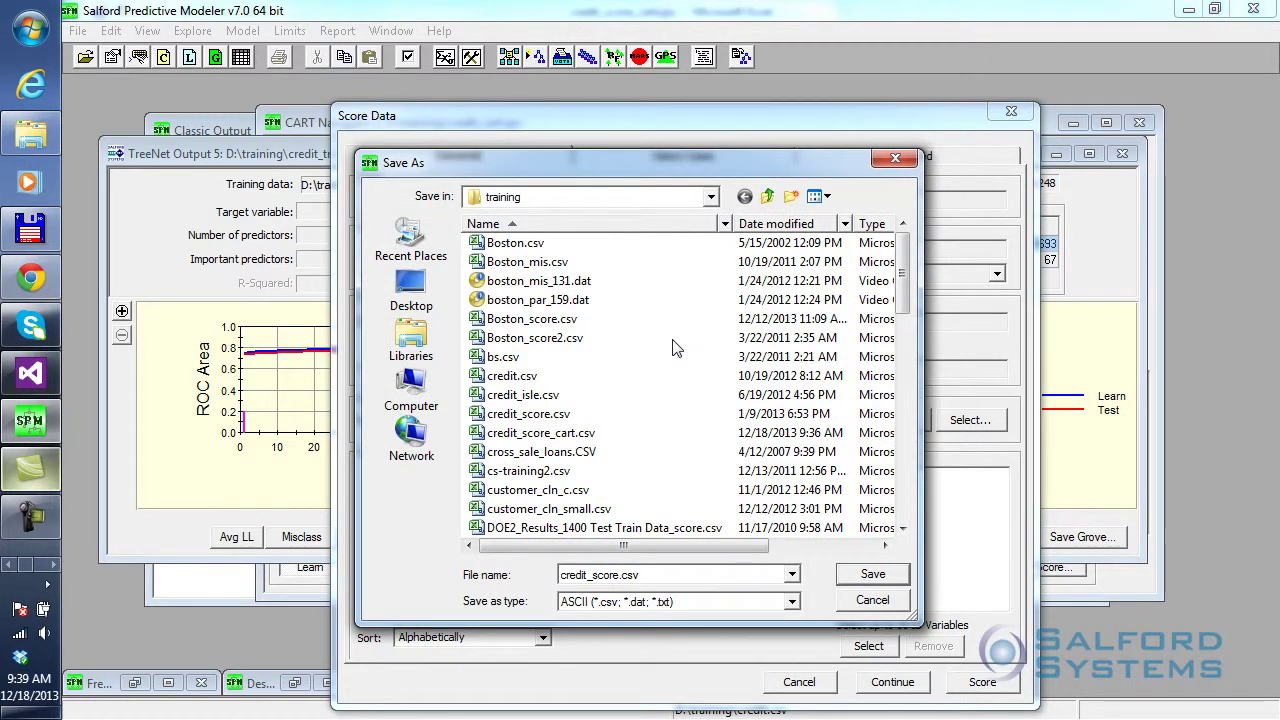
pyautogui.write('_tn')
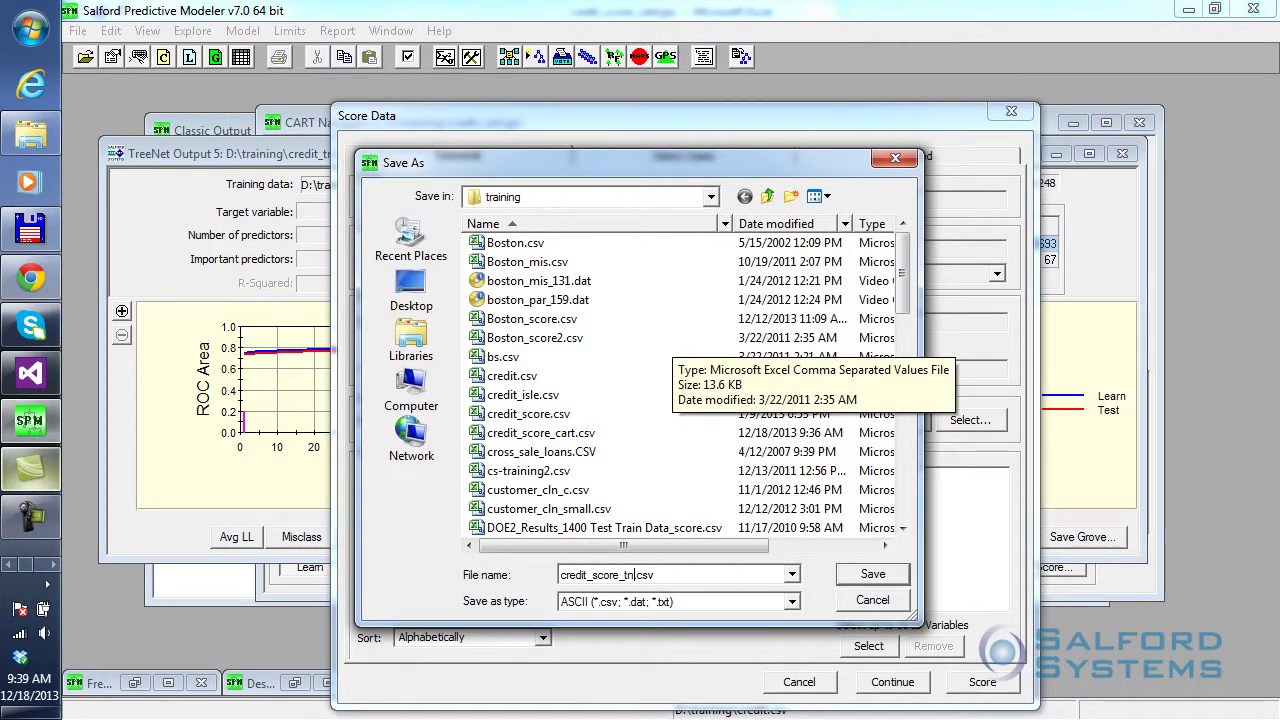
pyautogui.click(868, 576)
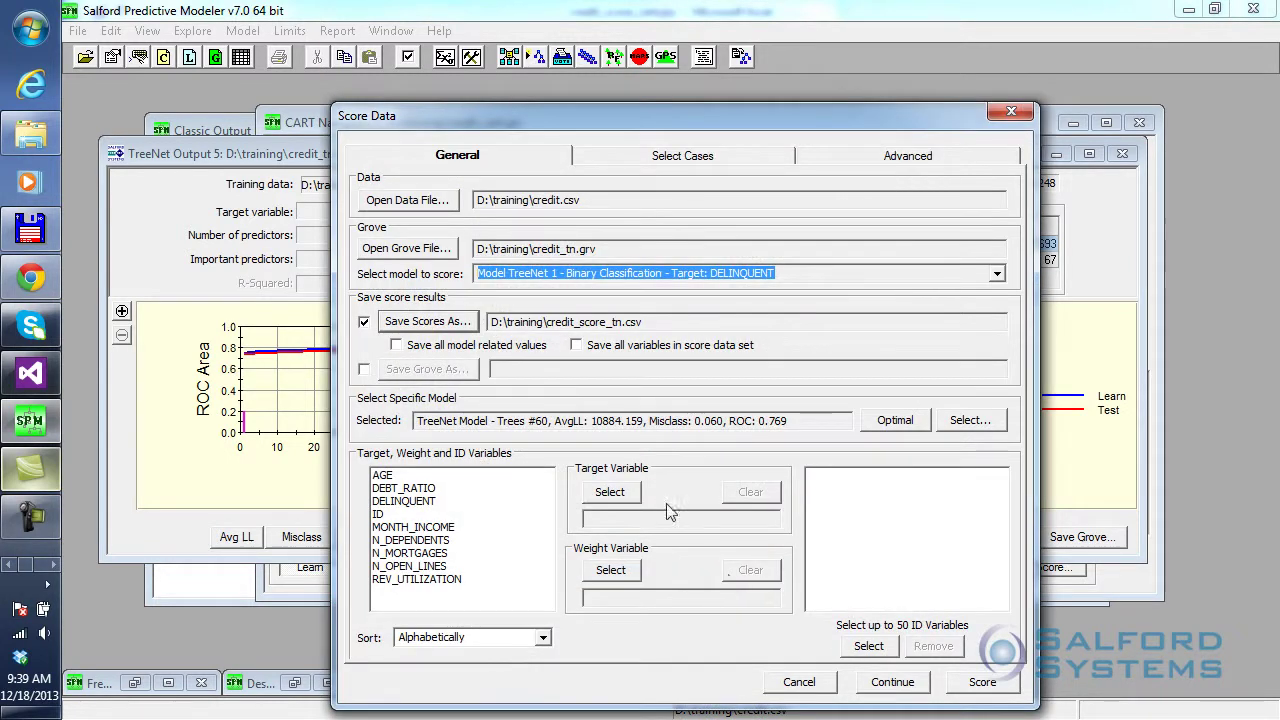
# Step: Include all model related values and all variables in the score data set, and score credit.csv with the TreeNet model
pyautogui.click(396, 345)
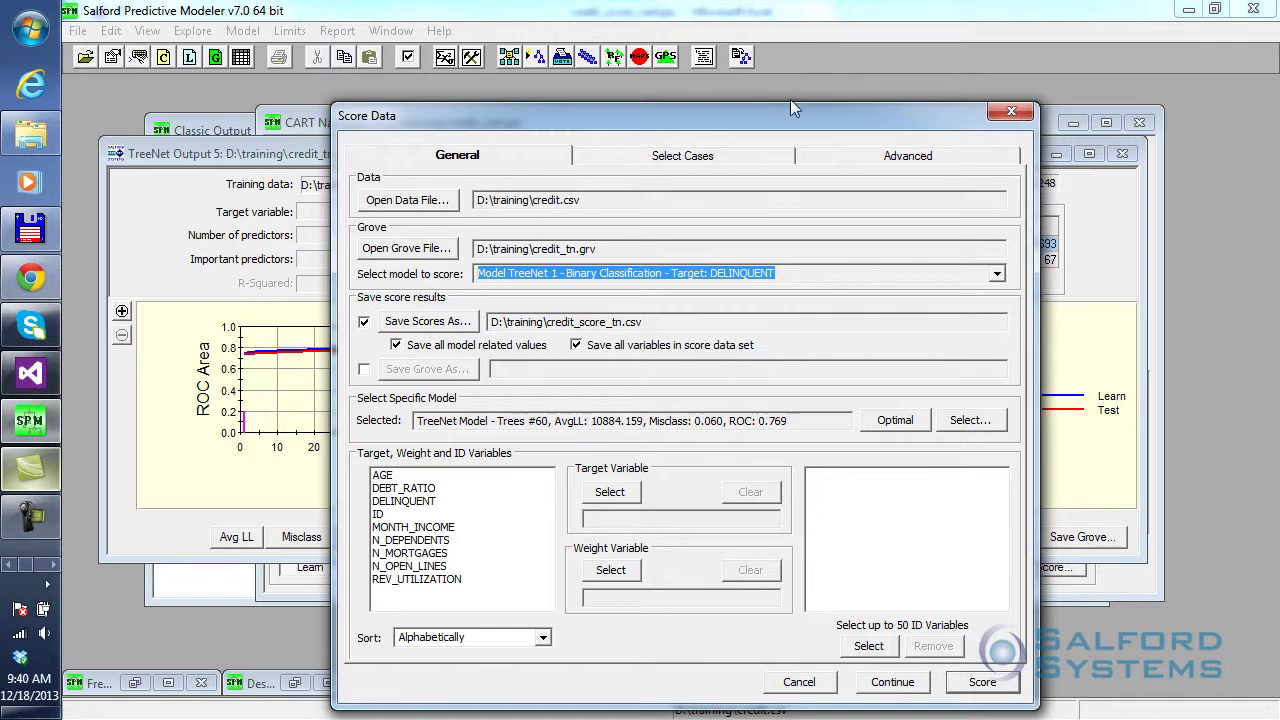
pyautogui.moveTo(790, 100); pyautogui.dragTo(786, 70)
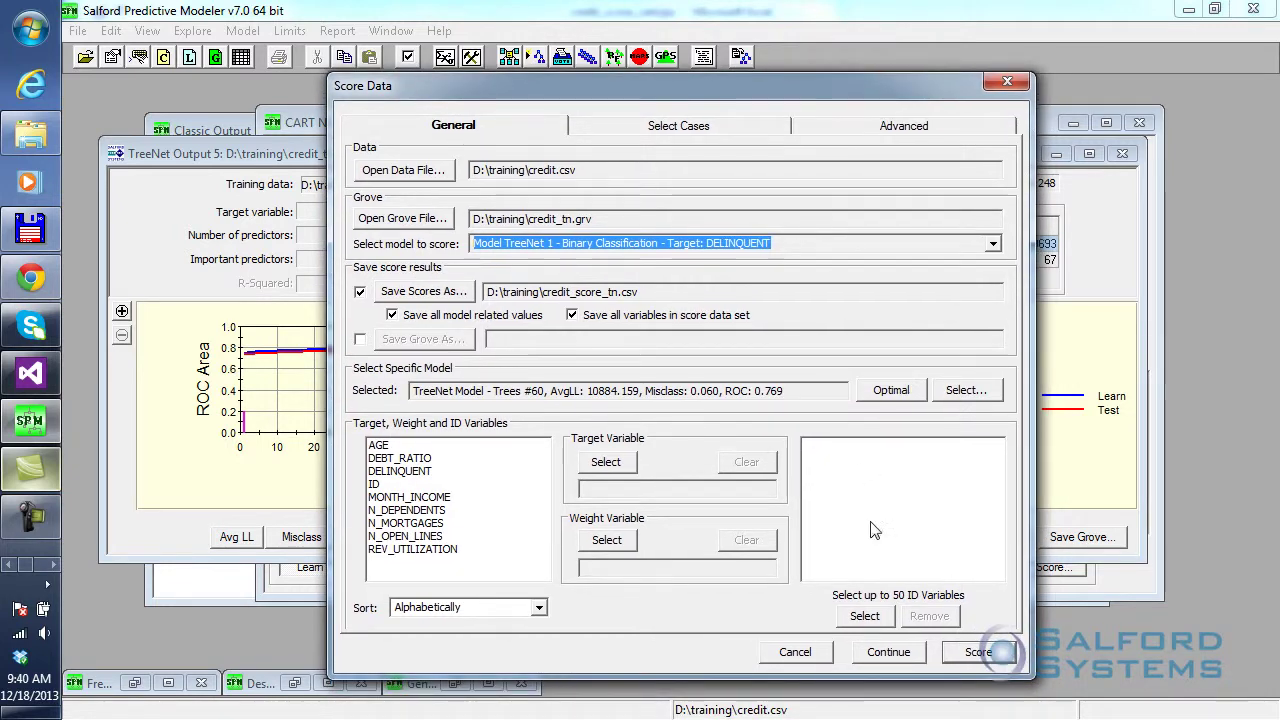
pyautogui.click(981, 655)
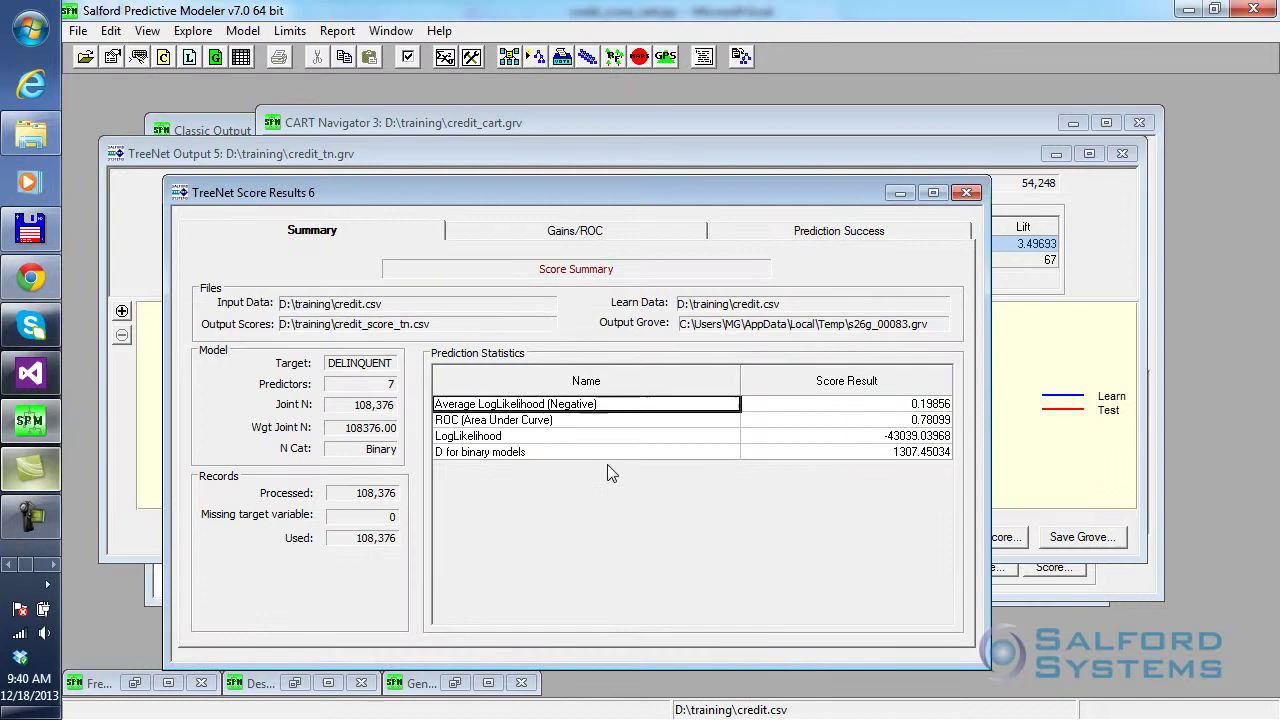
# Step: Examine the Gains/ROC curve and table of the TreeNet score results and reposition the results window
pyautogui.moveTo(587, 199); pyautogui.dragTo(614, 112)
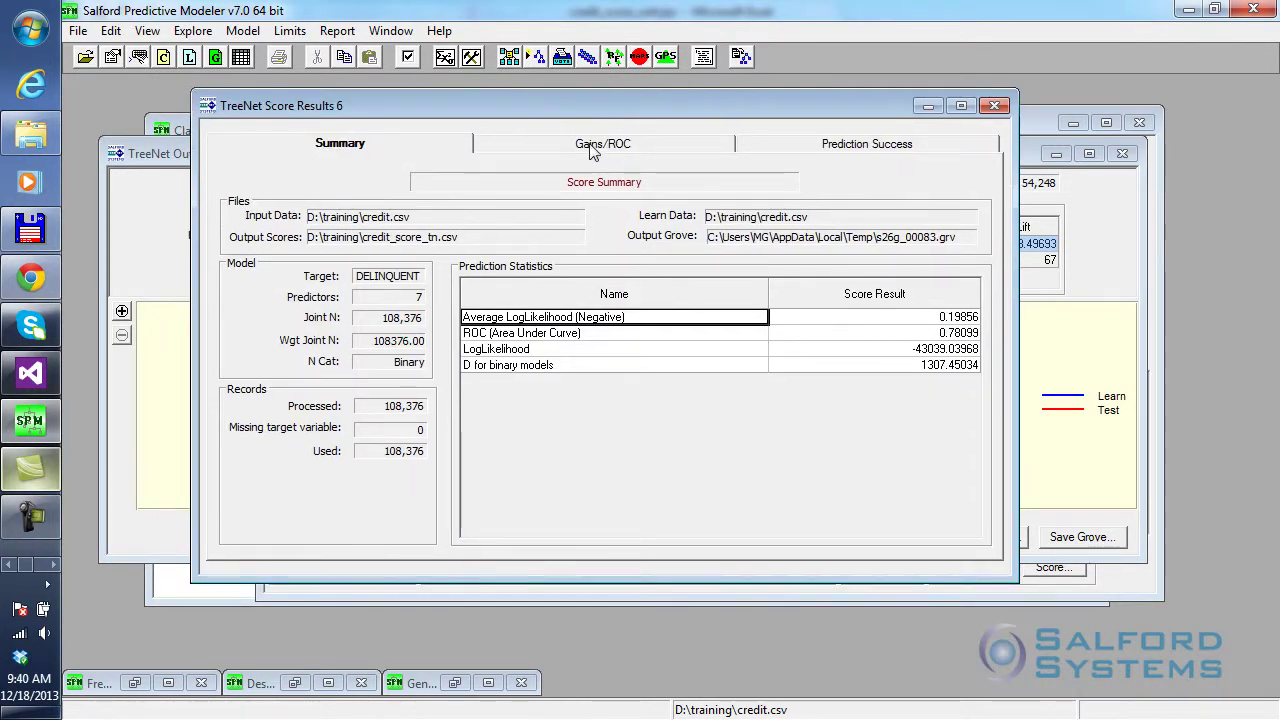
pyautogui.click(596, 146)
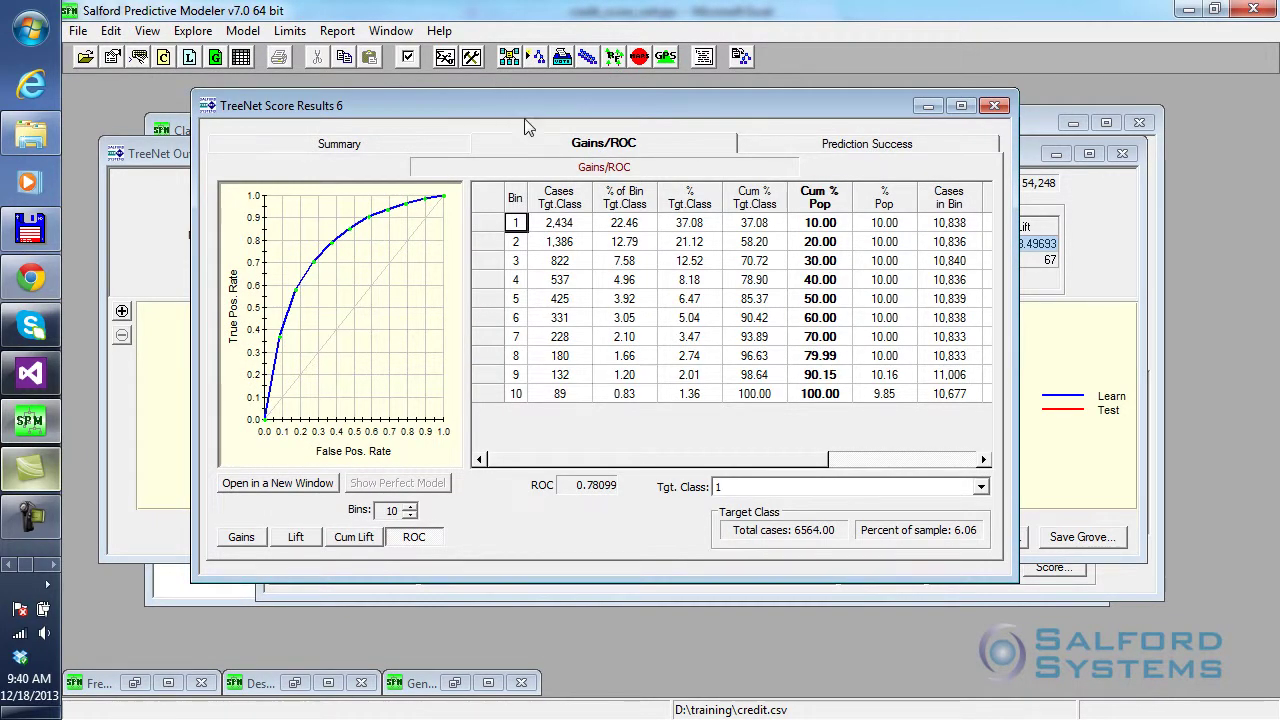
pyautogui.moveTo(523, 107); pyautogui.dragTo(523, 111)
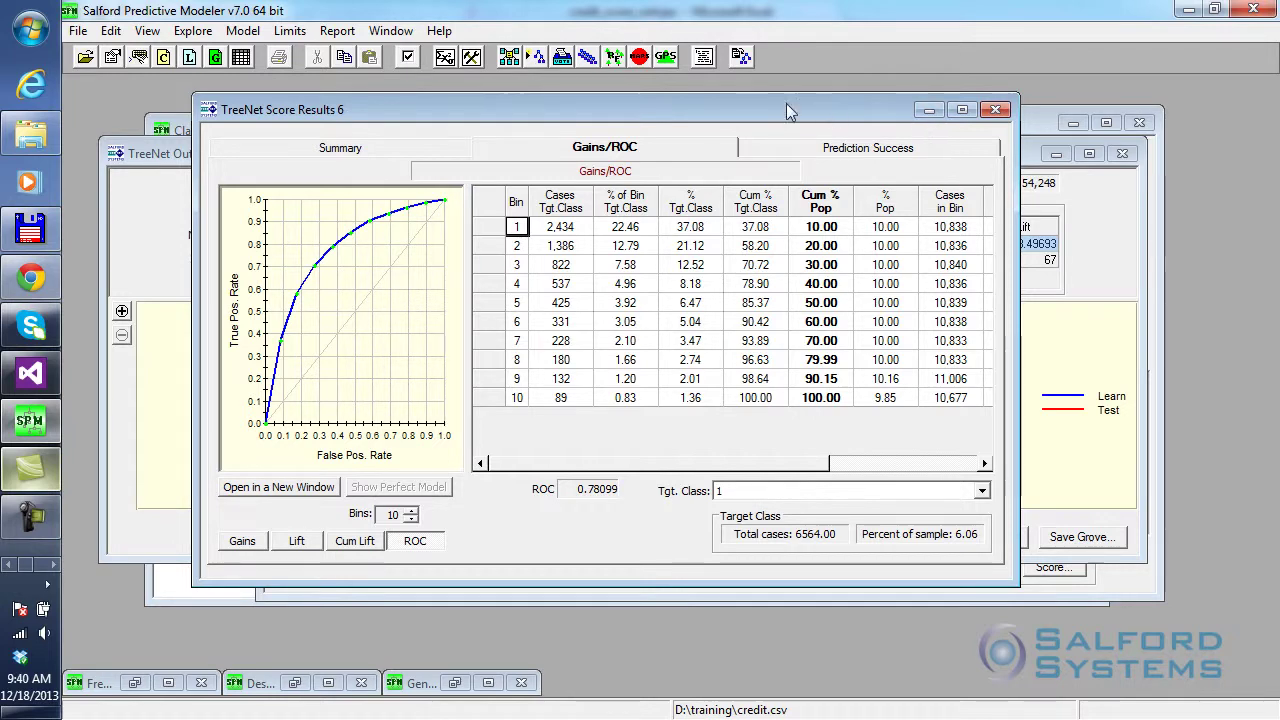
pyautogui.moveTo(786, 103); pyautogui.dragTo(962, 126)
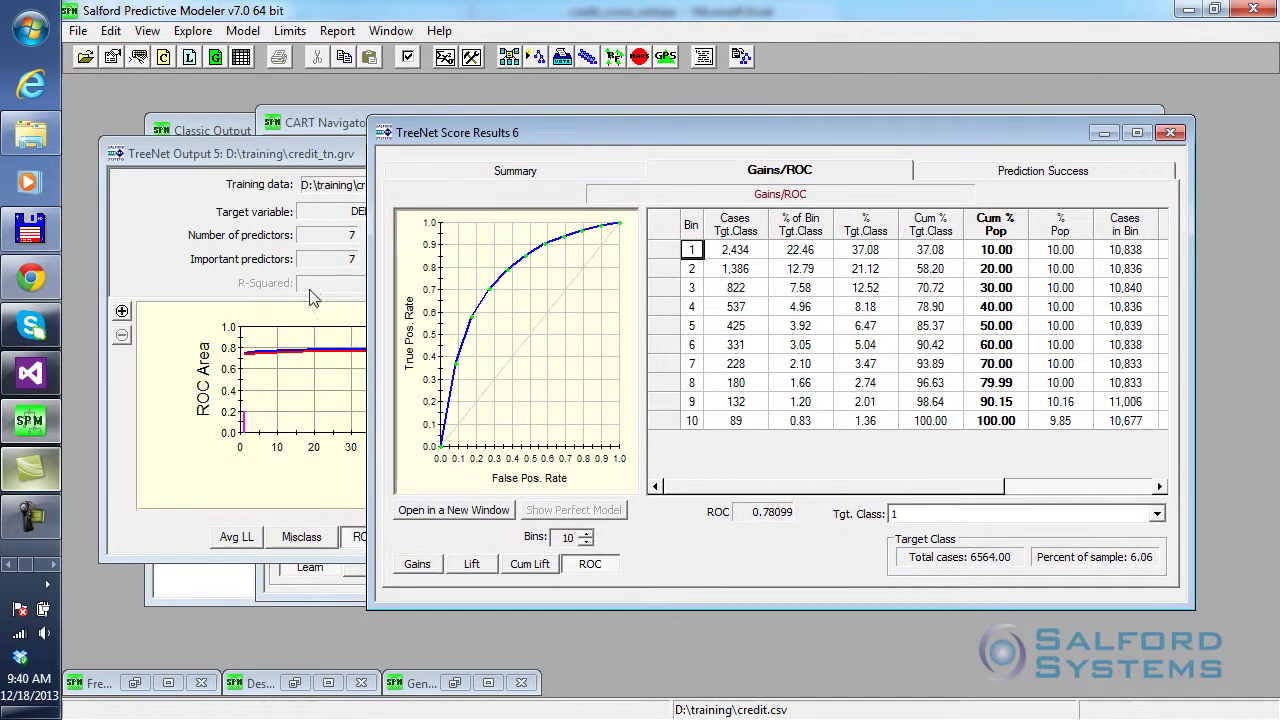
# Step: Switch to the training folder in Windows Explorer and open credit_score_tn.csv with Excel
pyautogui.click(30, 135)
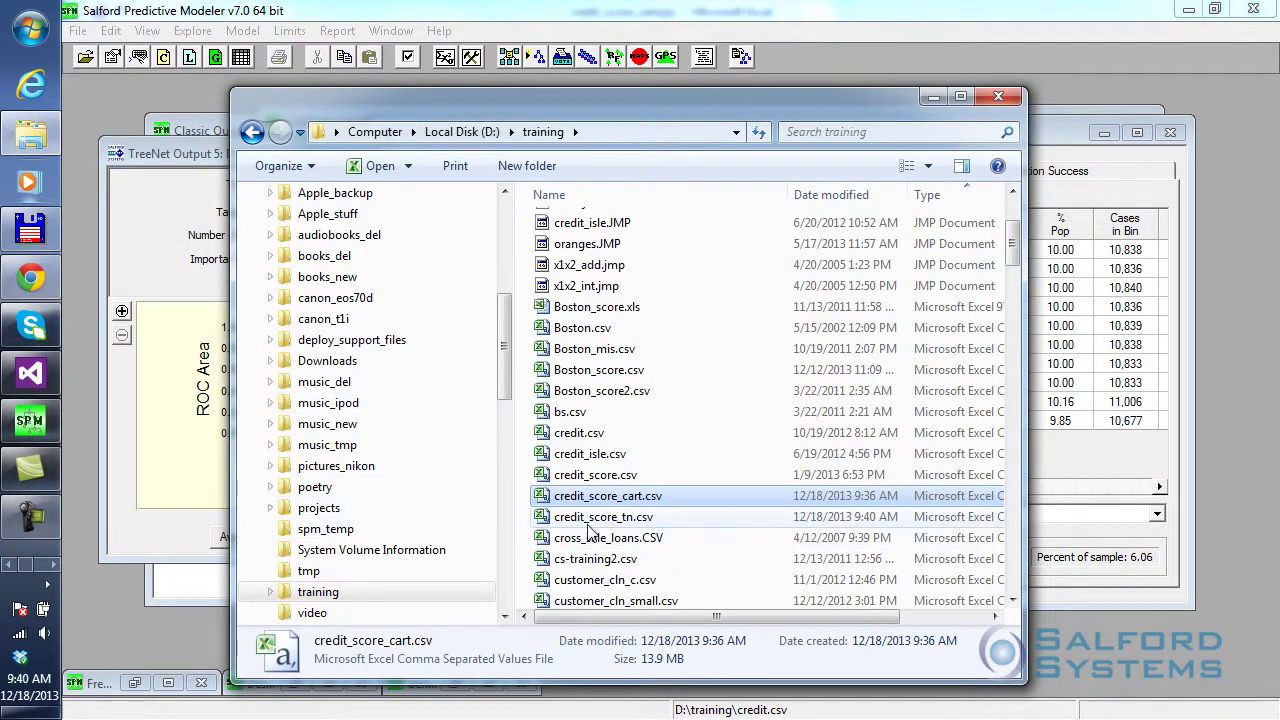
pyautogui.click(608, 518)
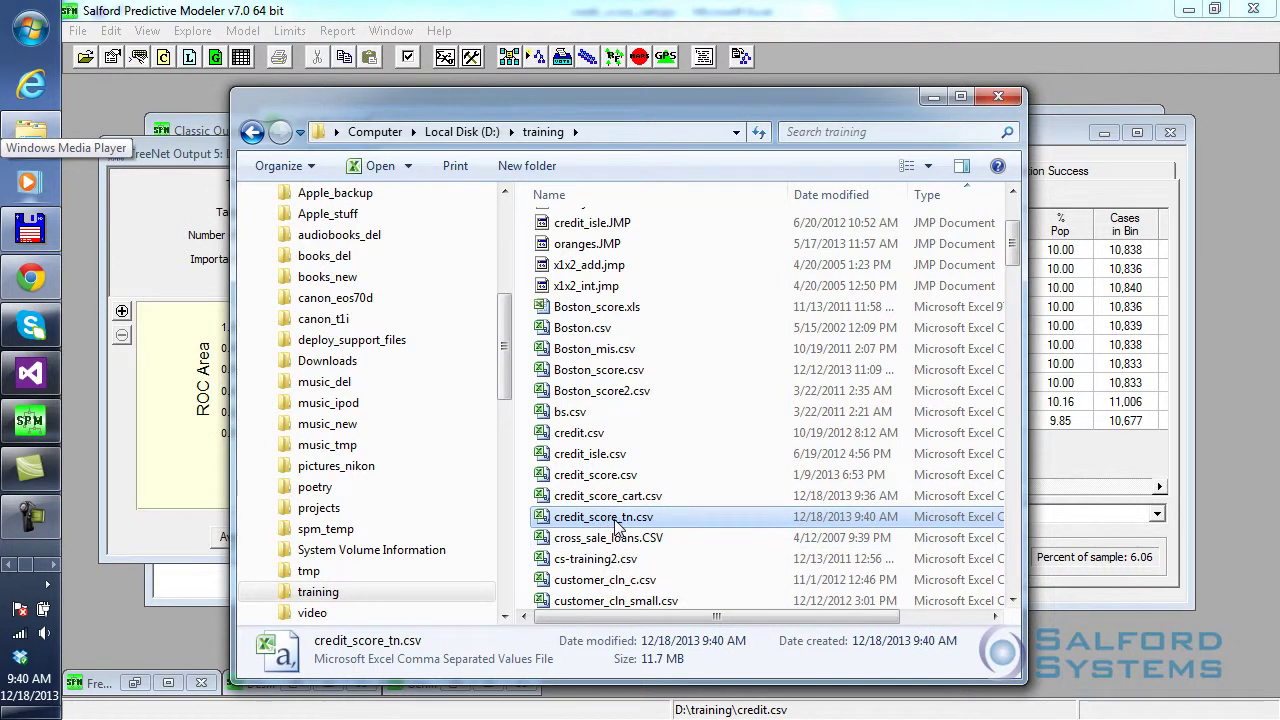
pyautogui.rightClick(617, 524)
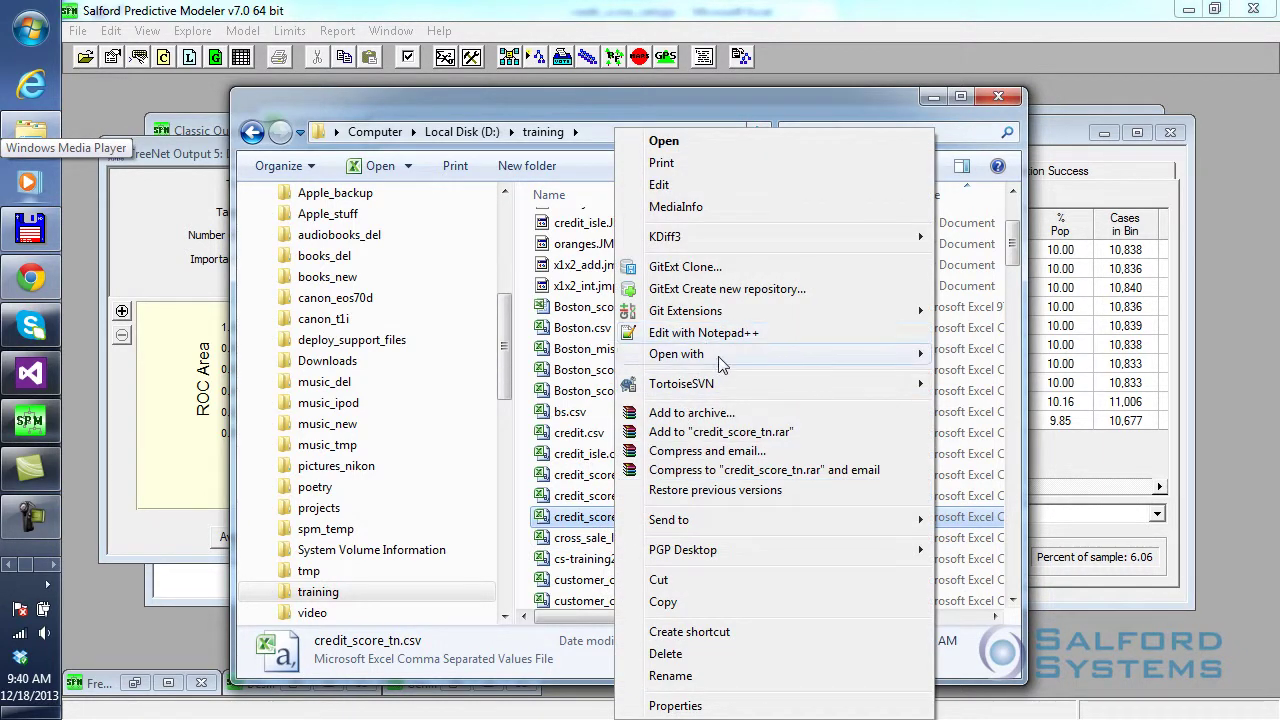
pyautogui.moveTo(722, 365)
pyautogui.click(965, 375)
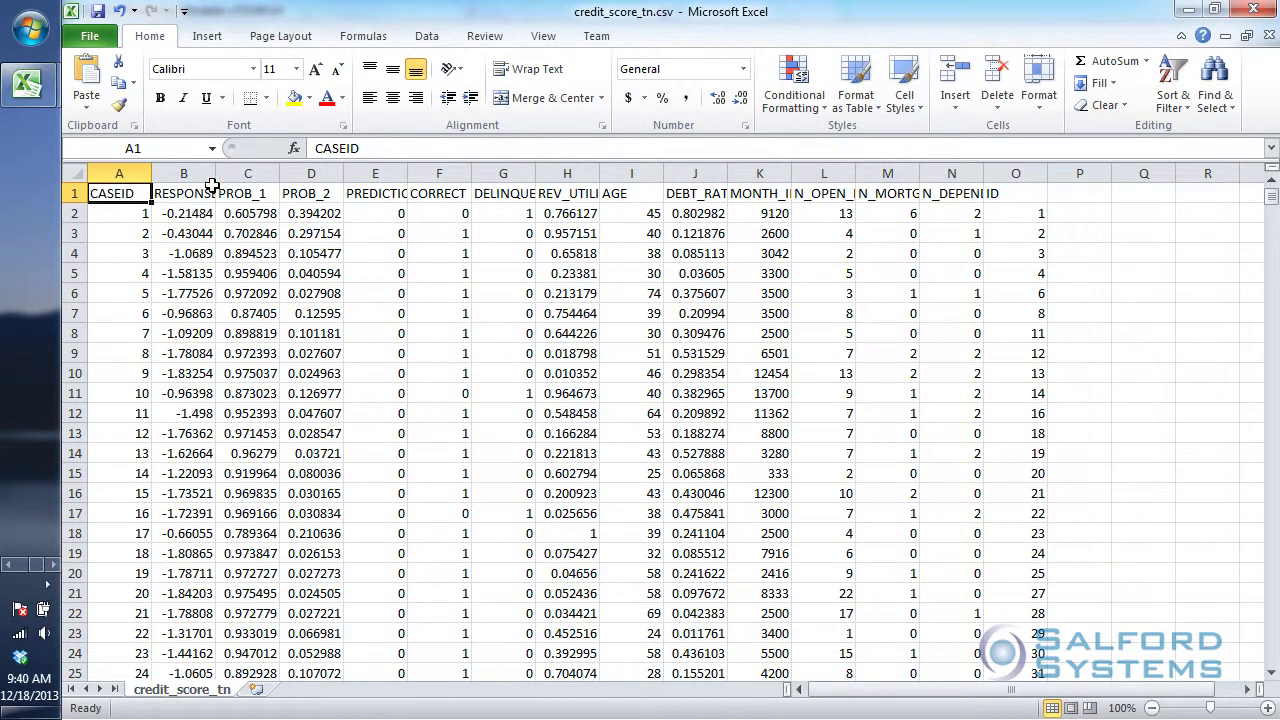
# Step: Widen the RESPONSE, DELINQUENT and REV_UTILIZATION columns, and select DELINQUENT and RESPONSE in turn to review their values
pyautogui.moveTo(215, 174); pyautogui.dragTo(253, 174)
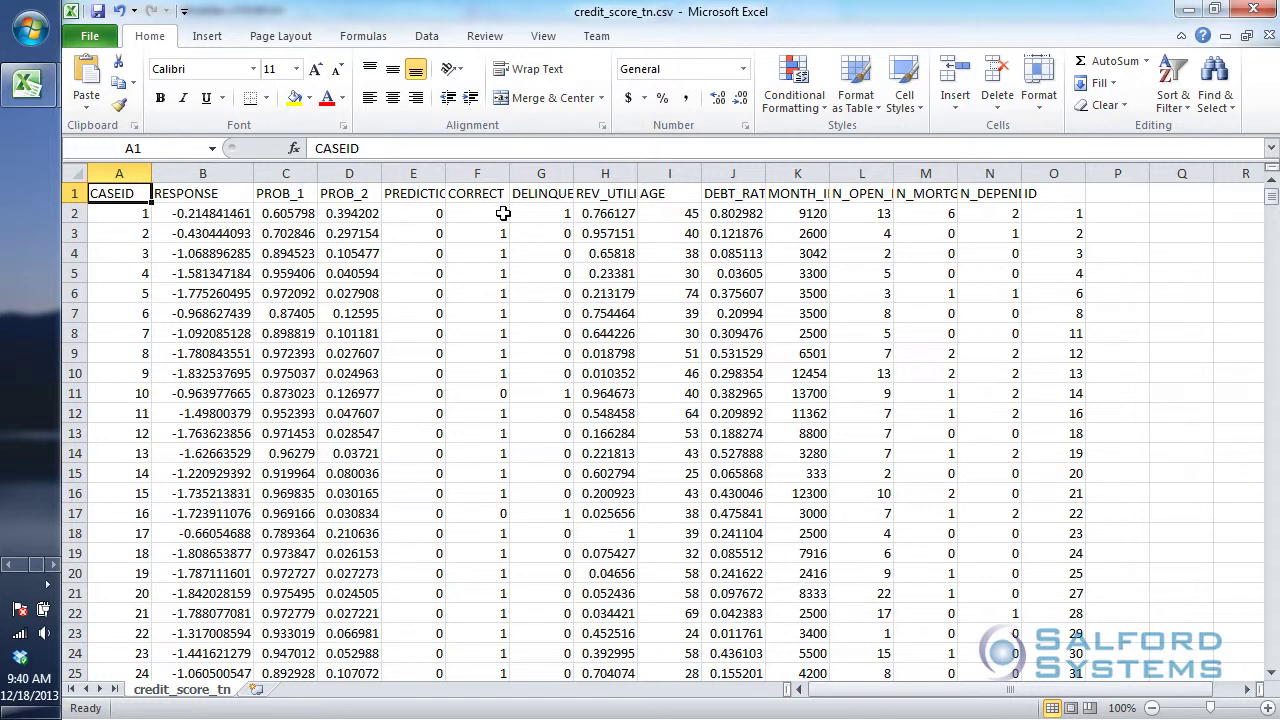
pyautogui.moveTo(573, 174); pyautogui.dragTo(756, 174)
pyautogui.click(557, 174)
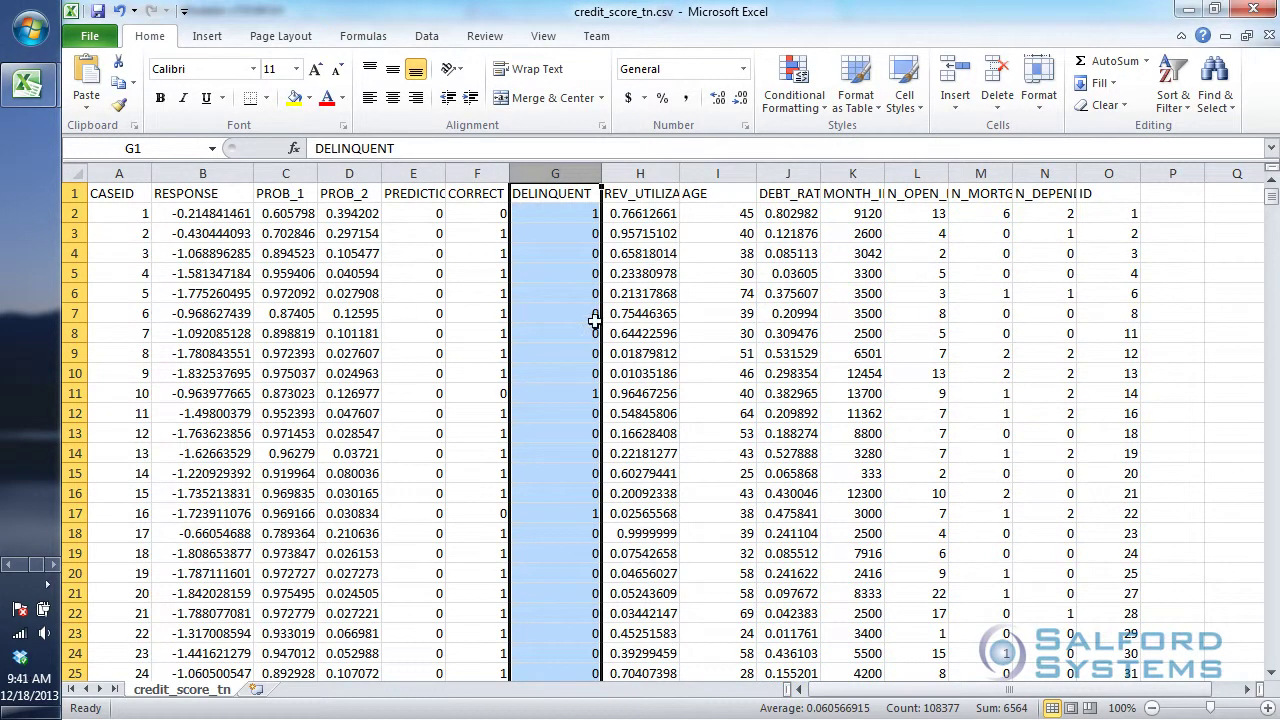
pyautogui.click(211, 176)
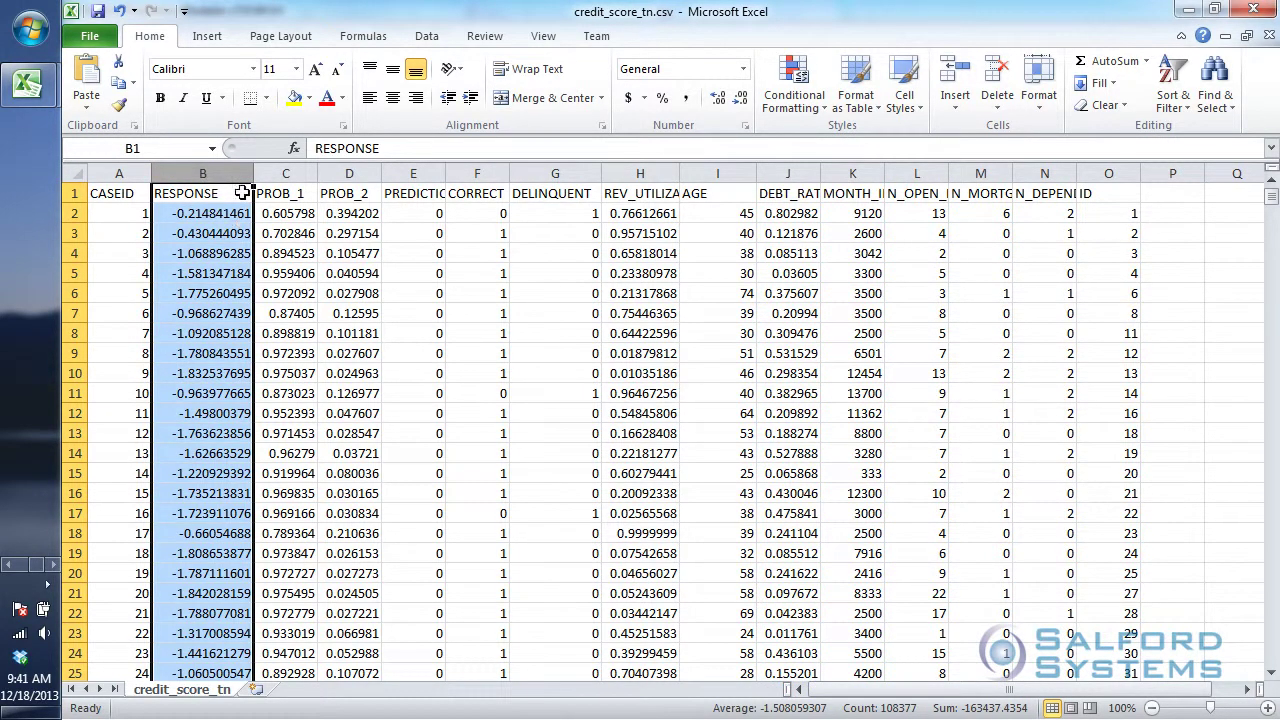
pyautogui.moveTo(253, 174); pyautogui.dragTo(273, 174)
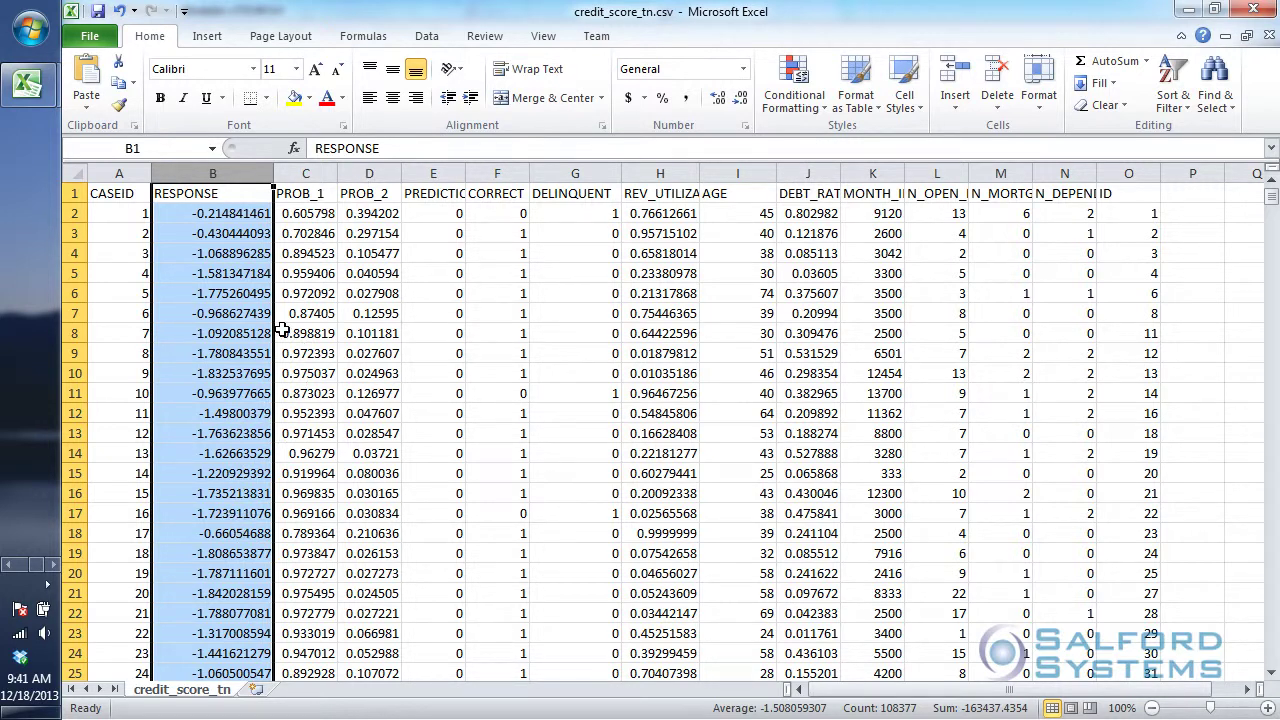
# Step: Review the PROB_1 and PROB_2 columns and auto-fit their widths to show the full probabilities
pyautogui.click(305, 185)
pyautogui.click(370, 175)
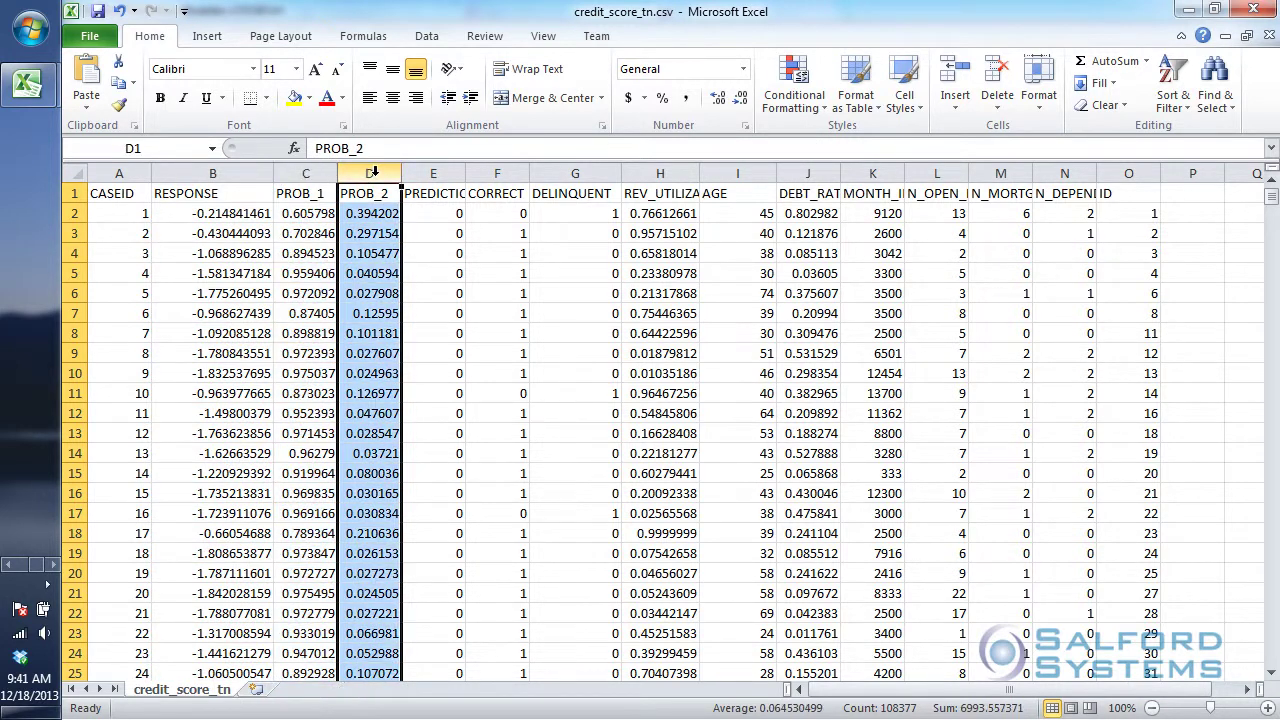
pyautogui.doubleClick(401, 173)
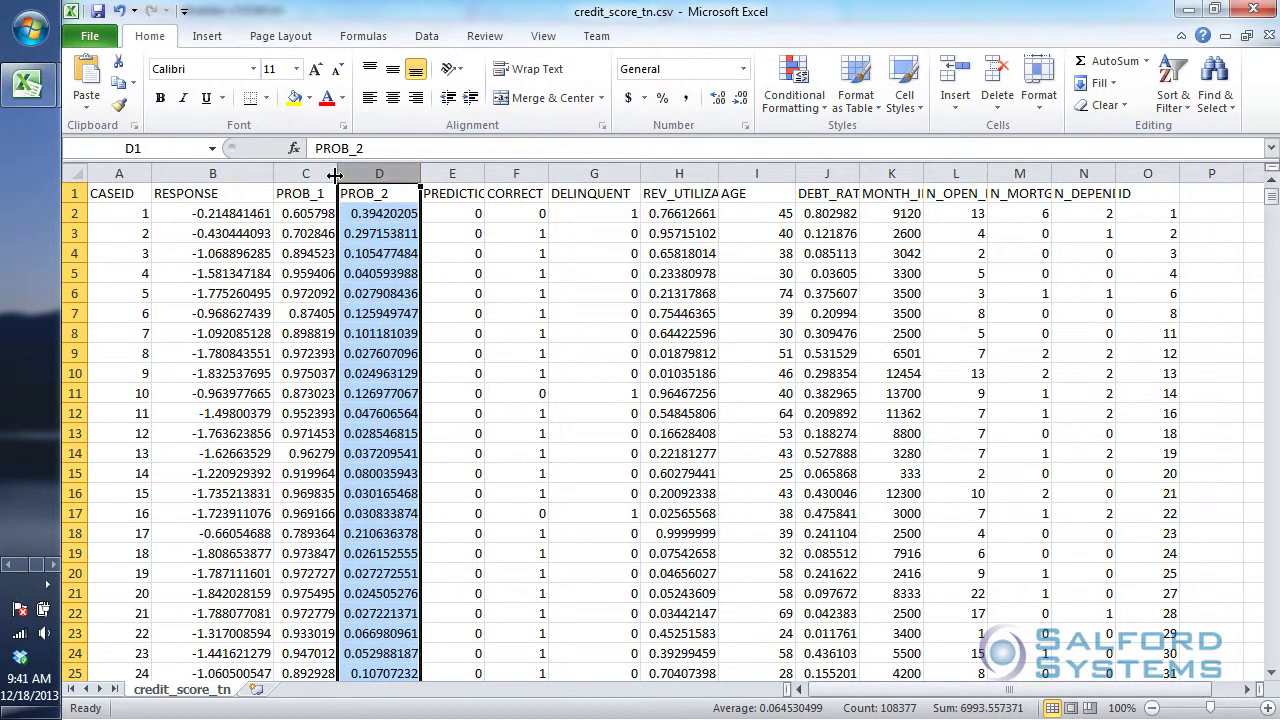
pyautogui.doubleClick(337, 173)
# Step: Examine individual PROB_2 values for several records and the PROB_2 column as a whole
pyautogui.click(400, 336)
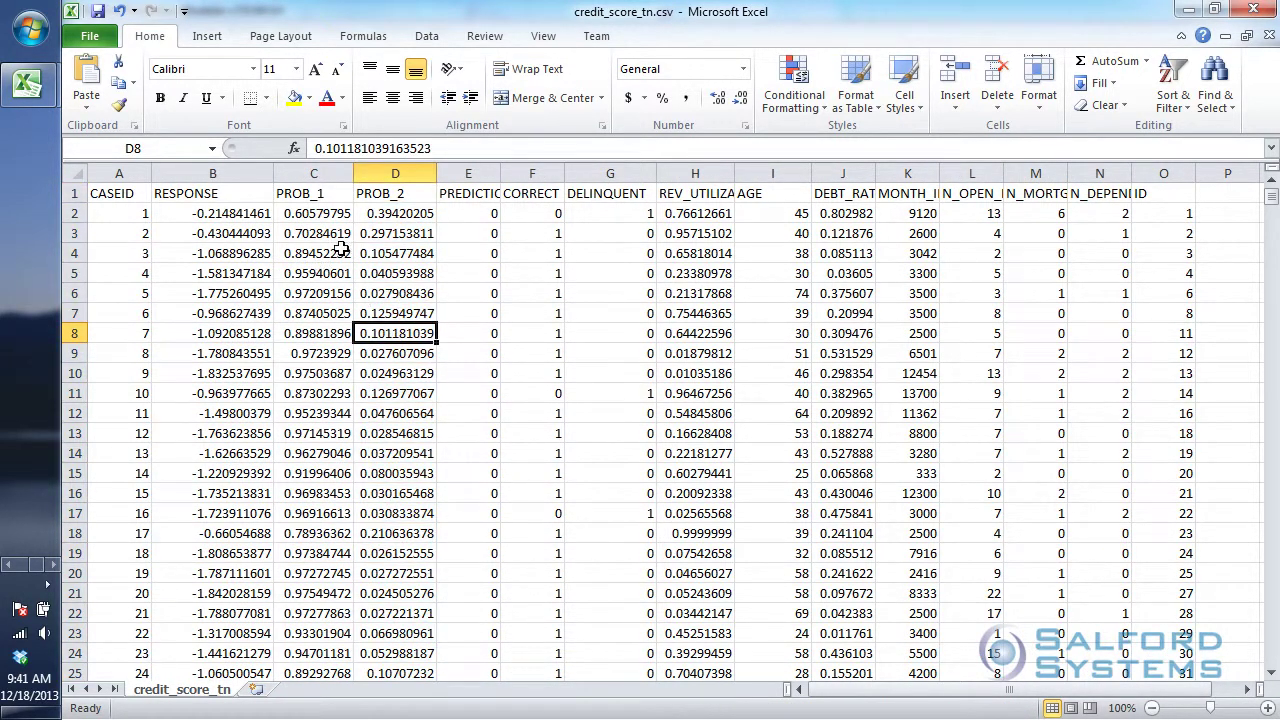
pyautogui.click(389, 214)
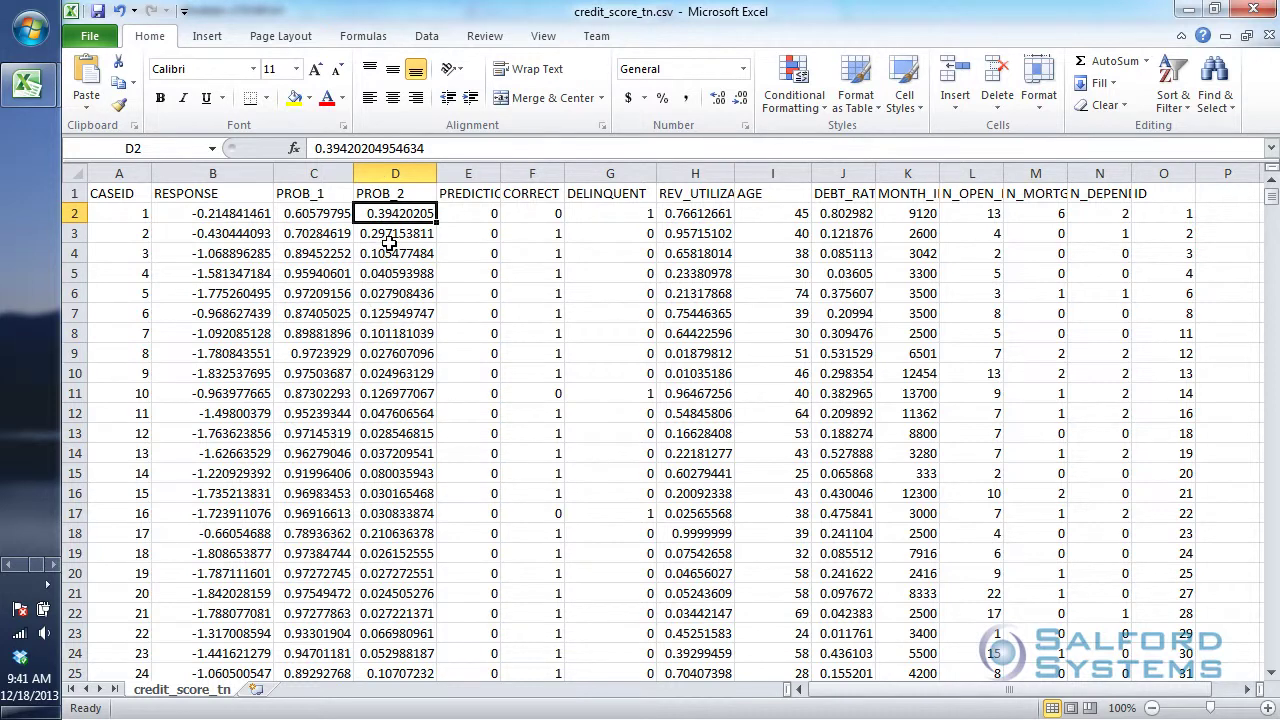
pyautogui.click(393, 234)
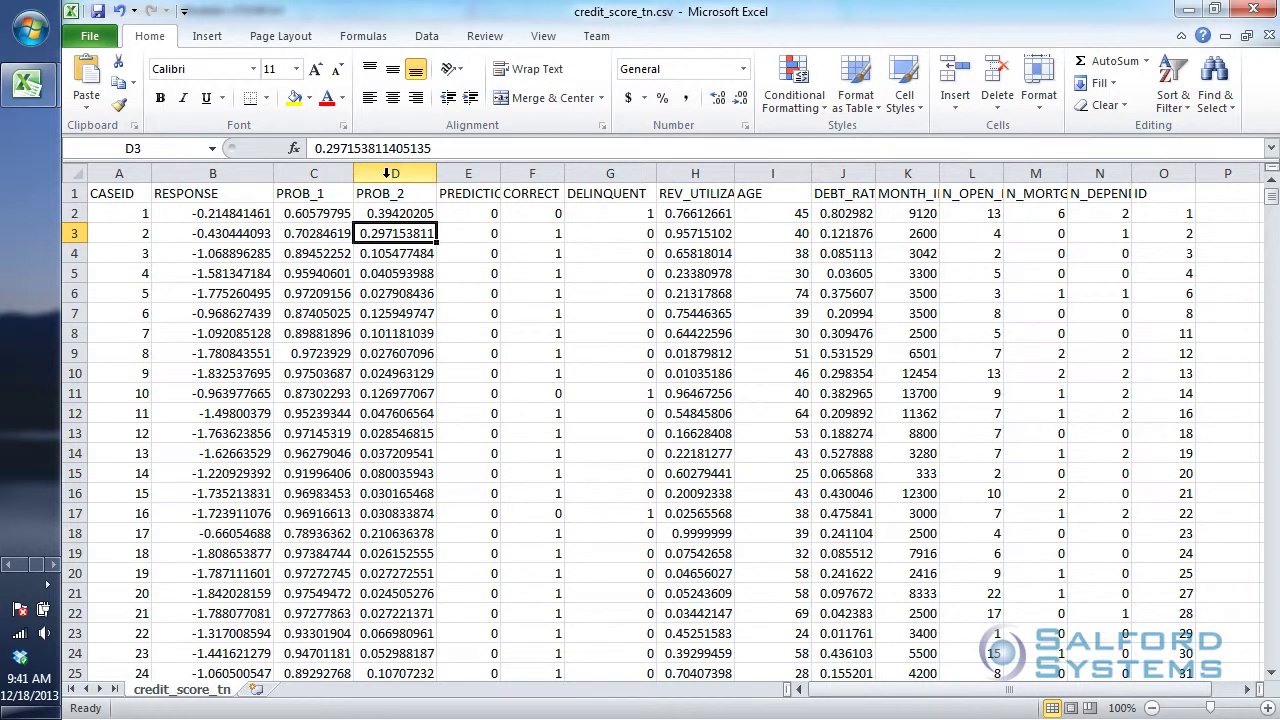
pyautogui.click(387, 173)
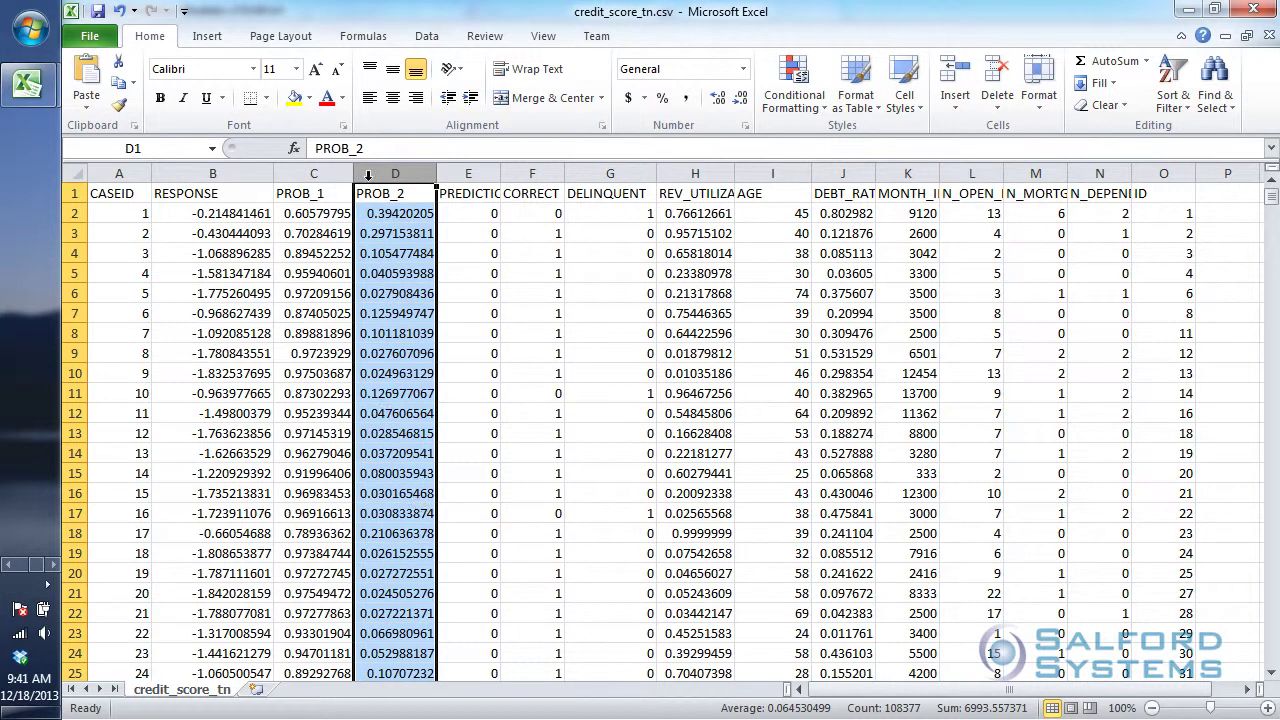
pyautogui.click(401, 331)
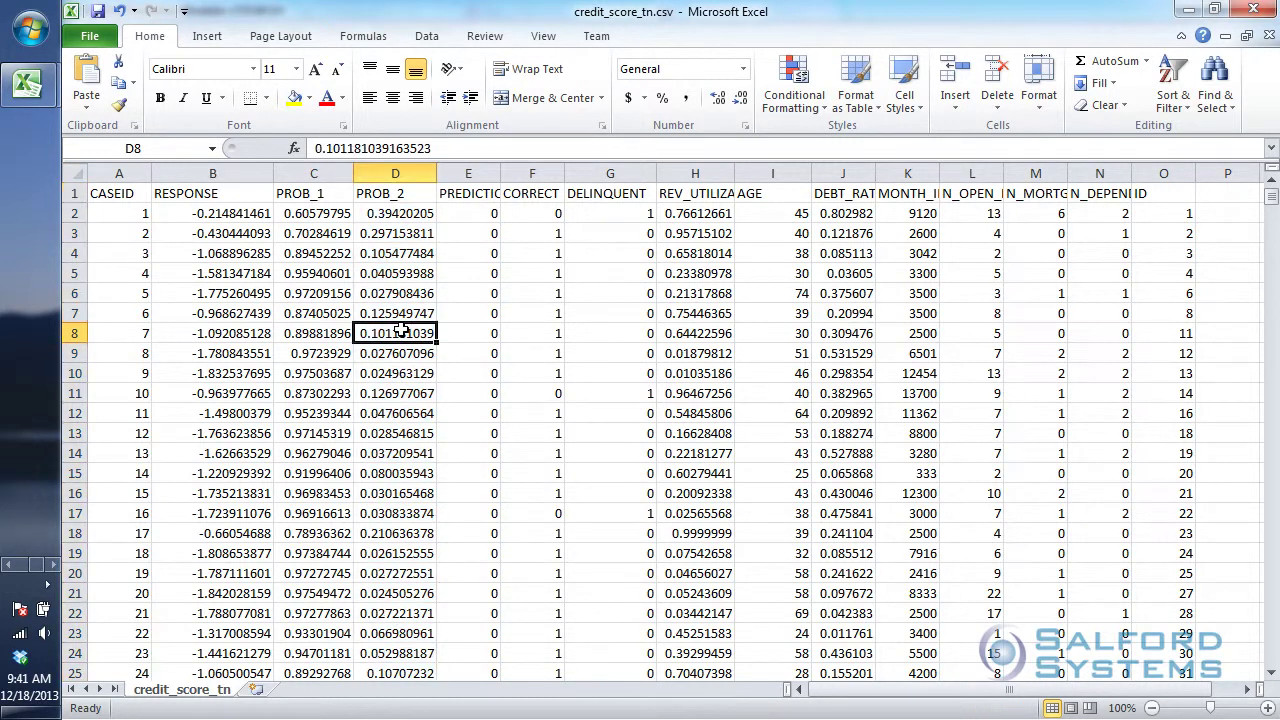
pyautogui.click(405, 416)
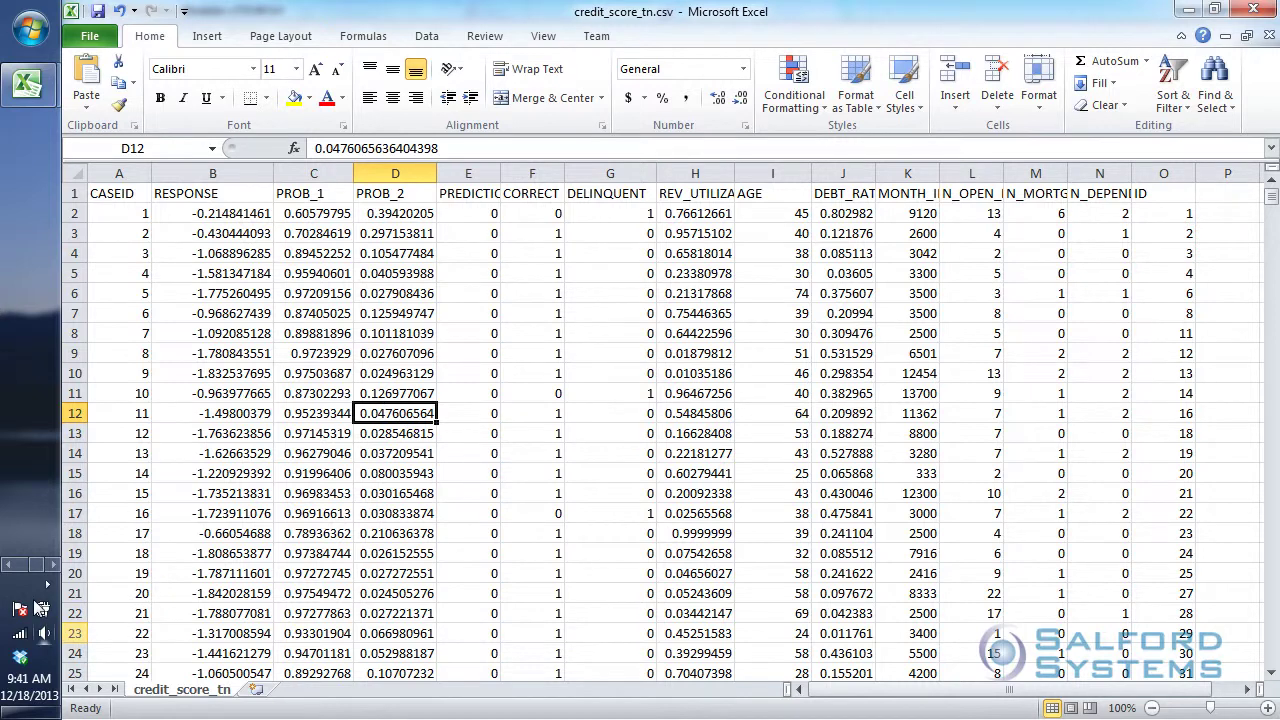
# Step: Switch back to Salford Predictive Modeler and close the TreeNet score results window
pyautogui.click(14, 570)
pyautogui.click(31, 432)
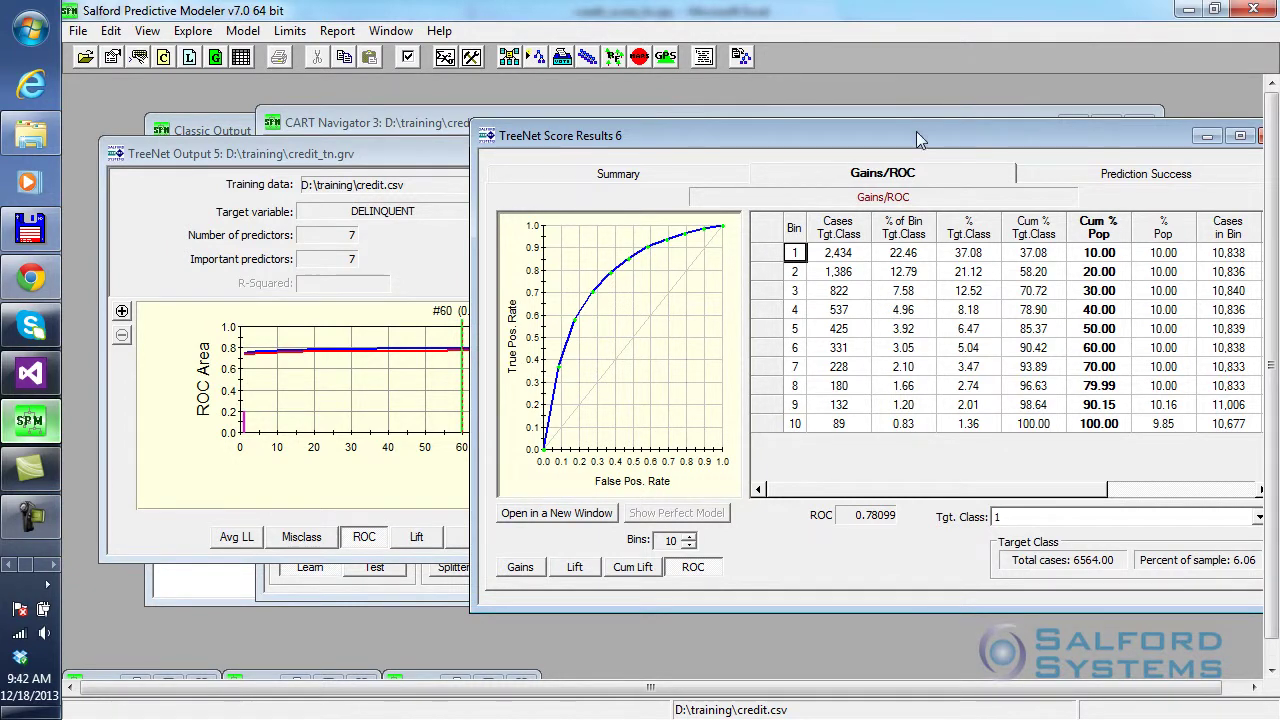
pyautogui.moveTo(920, 138); pyautogui.dragTo(686, 134)
pyautogui.click(1040, 133)
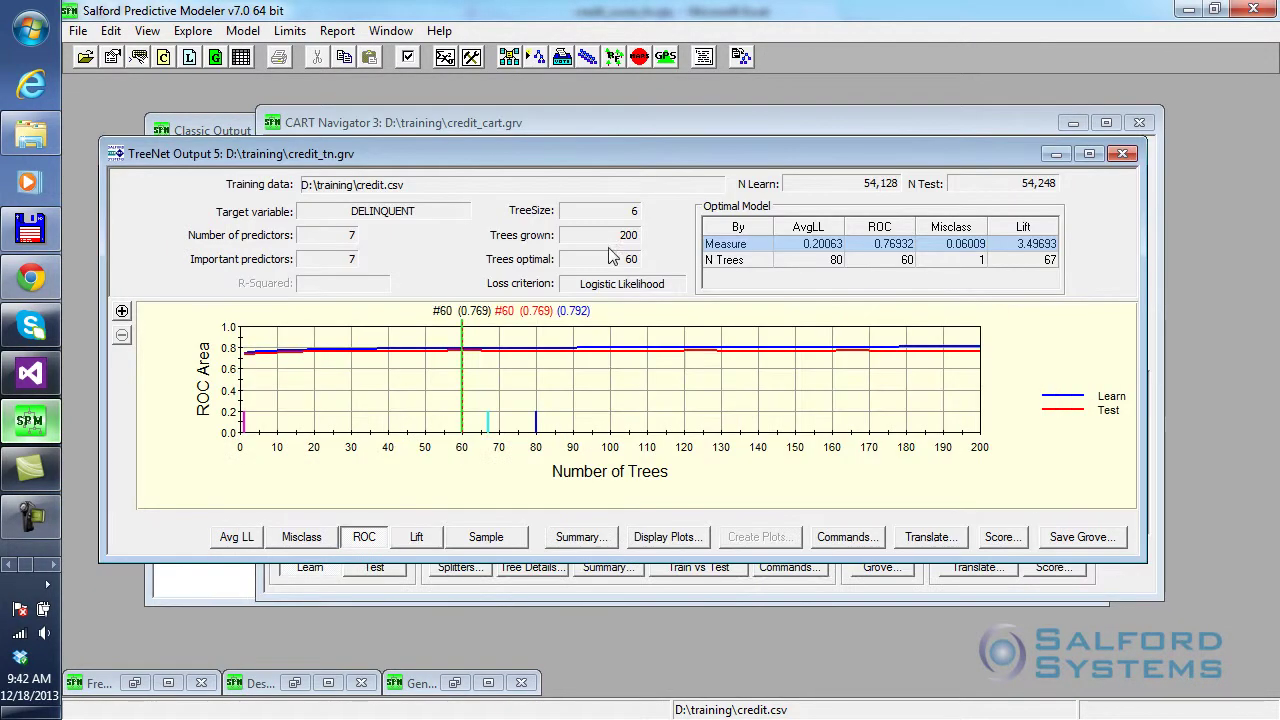
# Step: Shift the TreeNet output window down slightly and bring the CART Navigator for credit_cart.grv to the front
pyautogui.moveTo(576, 156); pyautogui.dragTo(599, 209)
pyautogui.click(581, 132)
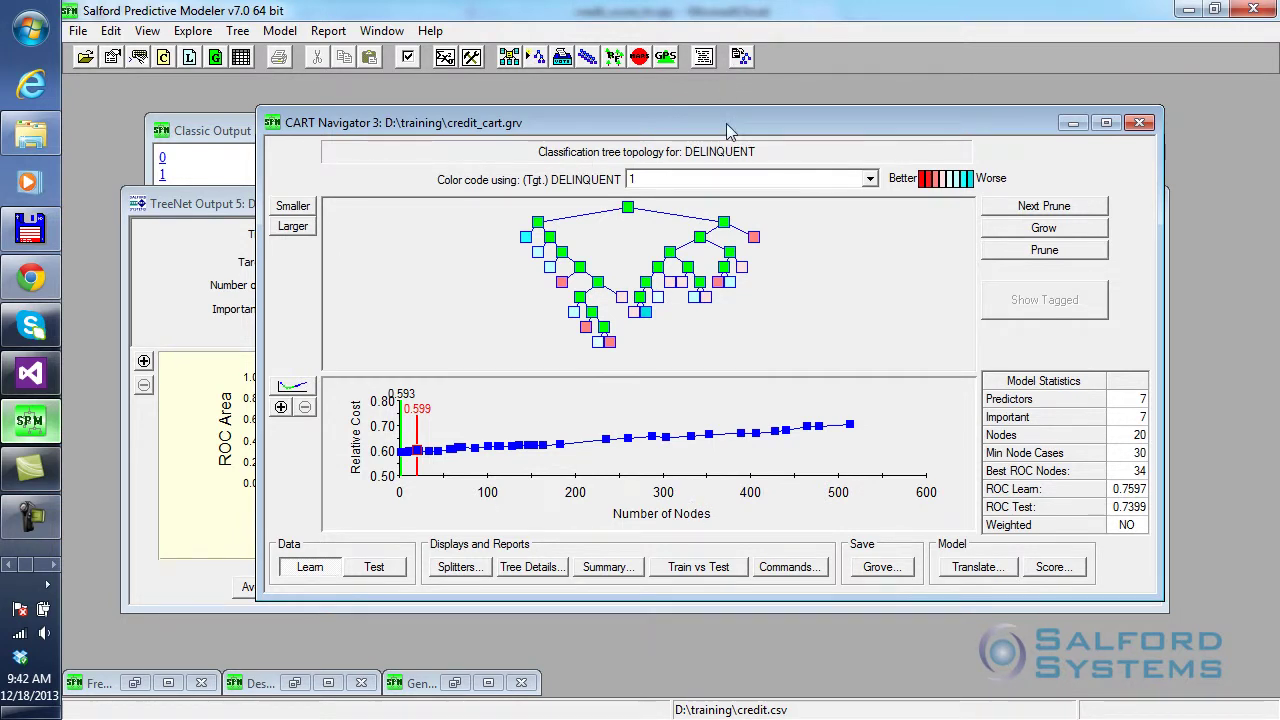
# Step: Shift the CART Navigator window slightly up and start translating its model with SAS as the output language
pyautogui.moveTo(728, 125); pyautogui.dragTo(698, 111)
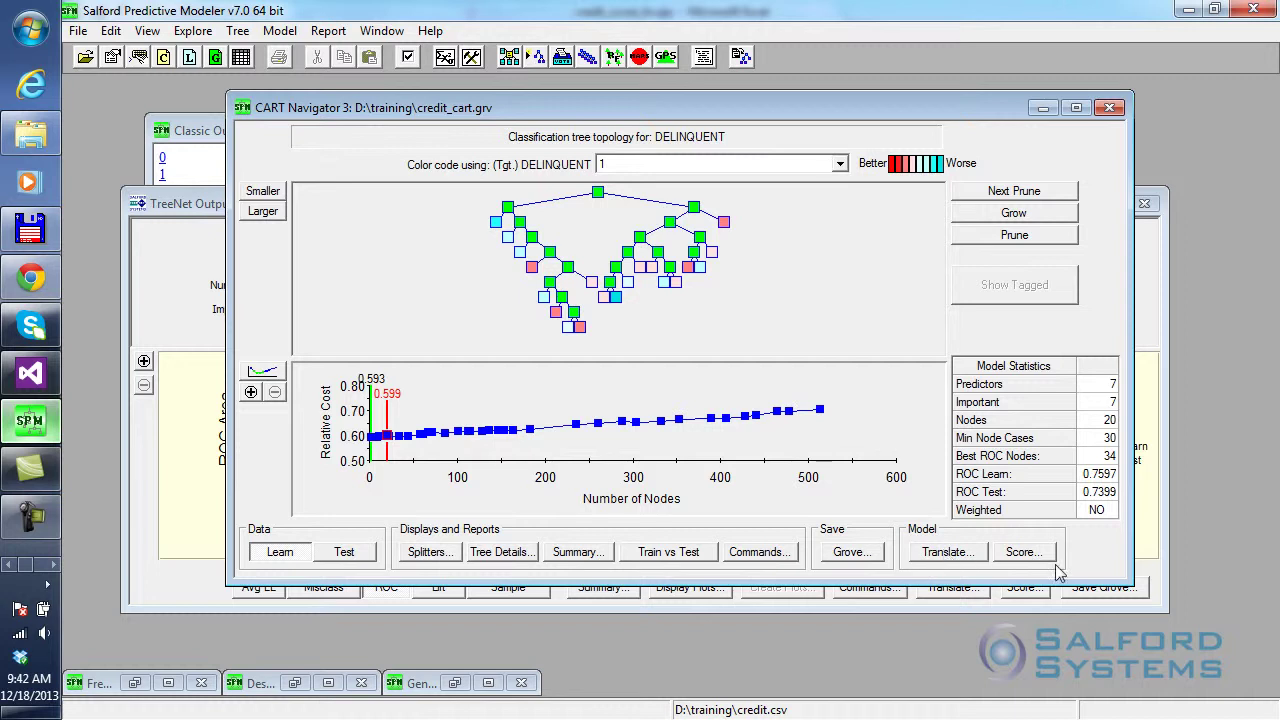
pyautogui.click(943, 553)
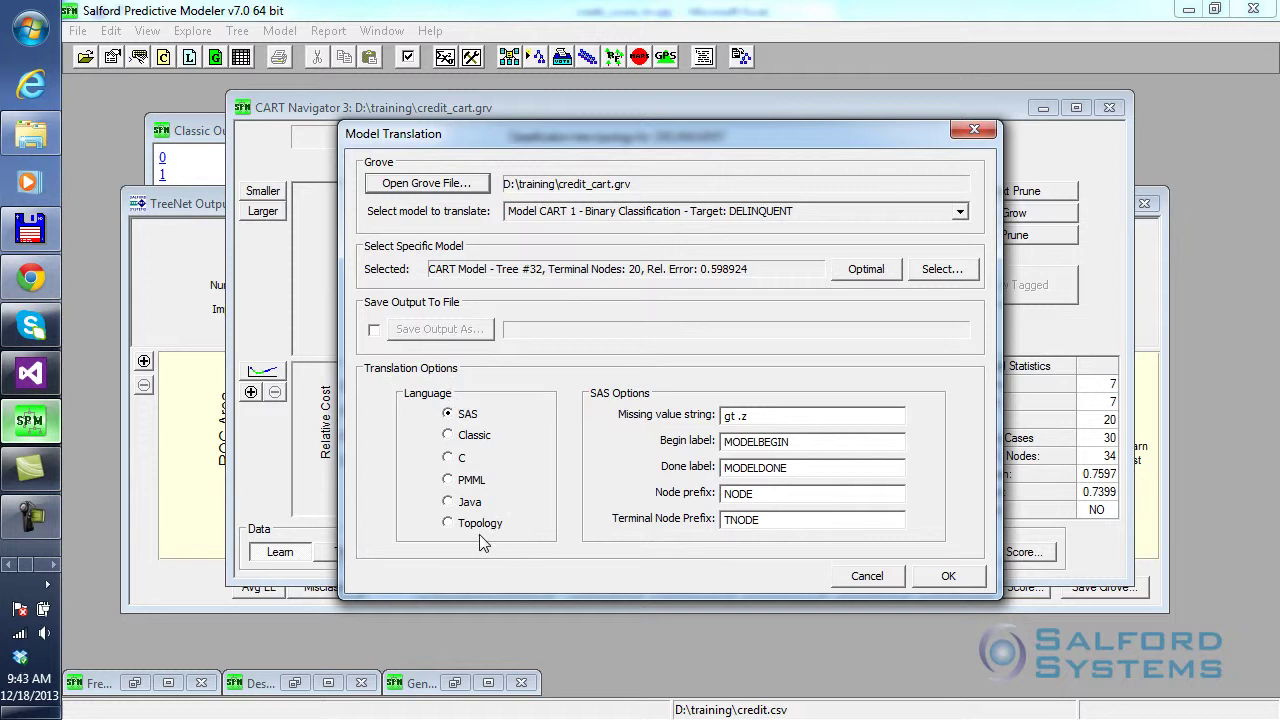
pyautogui.click(451, 418)
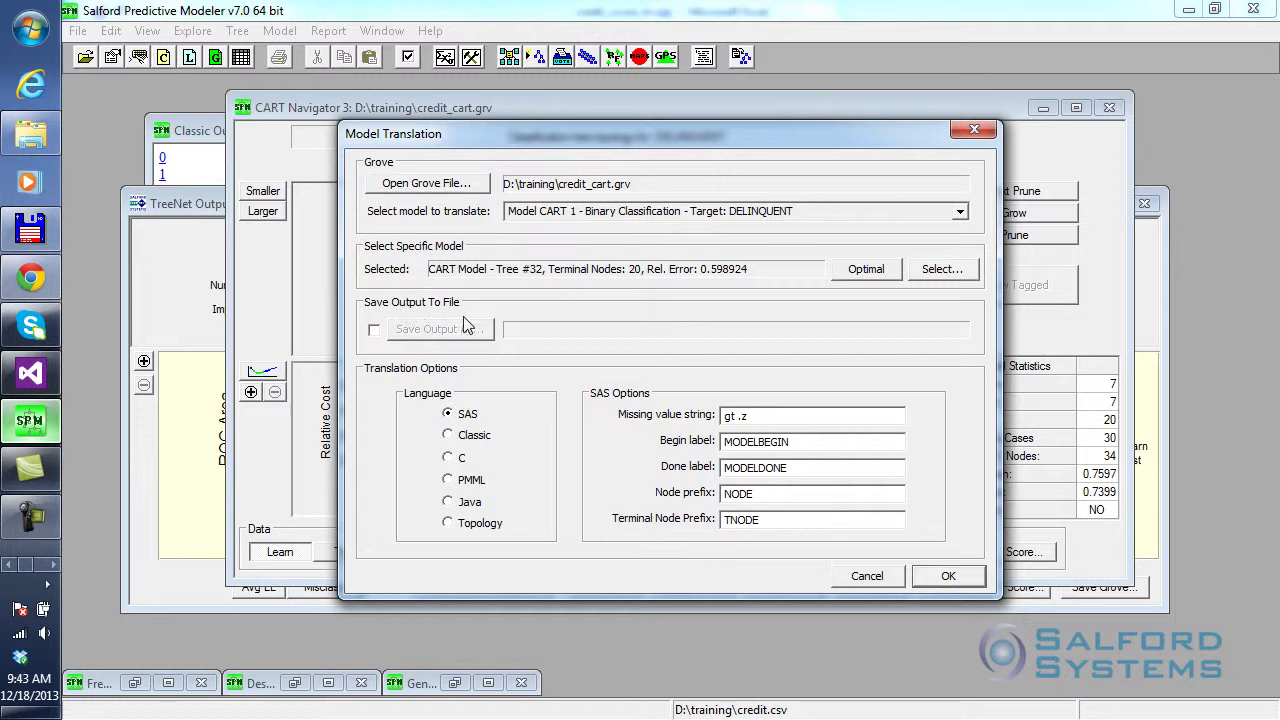
# Step: Enable saving the translation output to a file named credit_cart in the training folder and run the CART translation
pyautogui.click(374, 330)
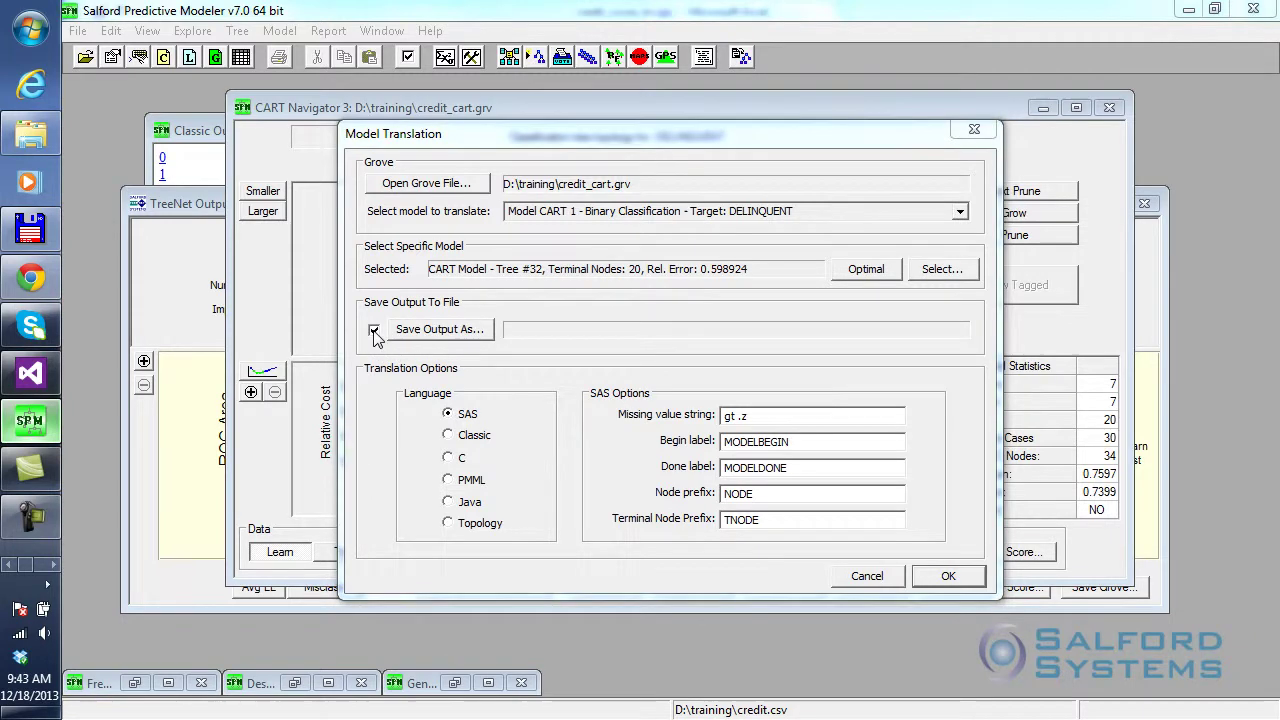
pyautogui.click(488, 329)
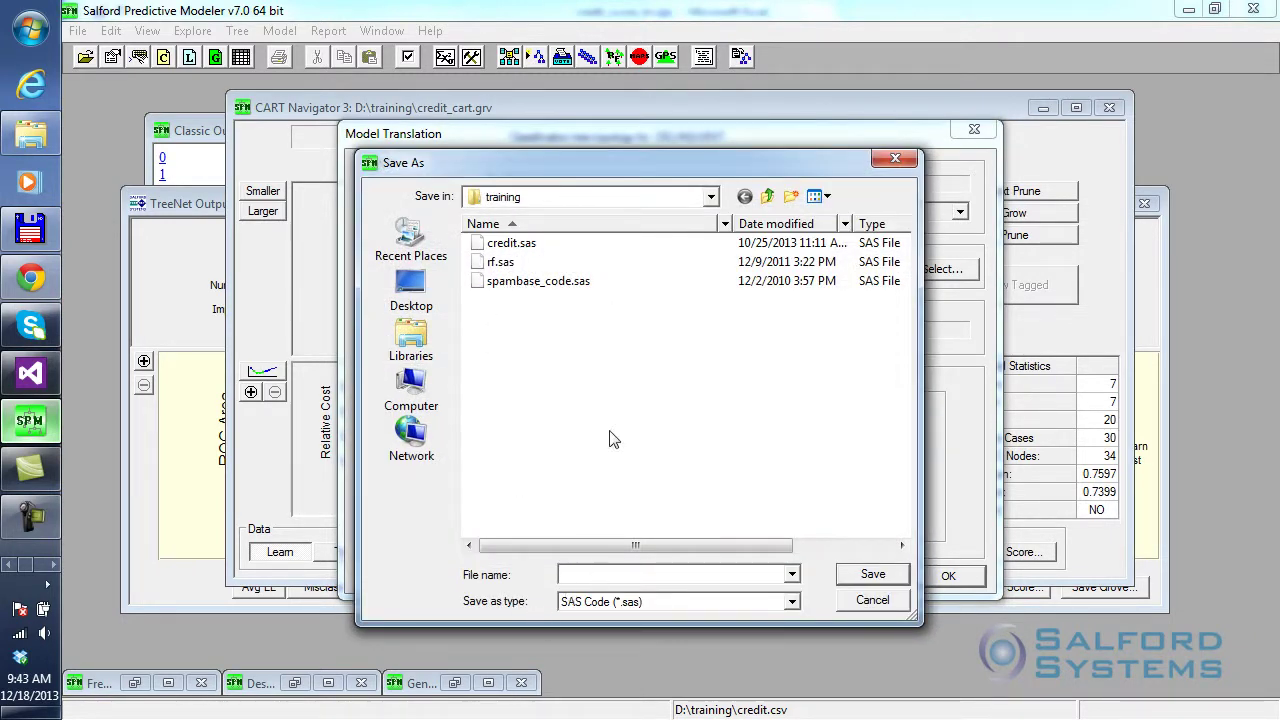
pyautogui.write('cre')
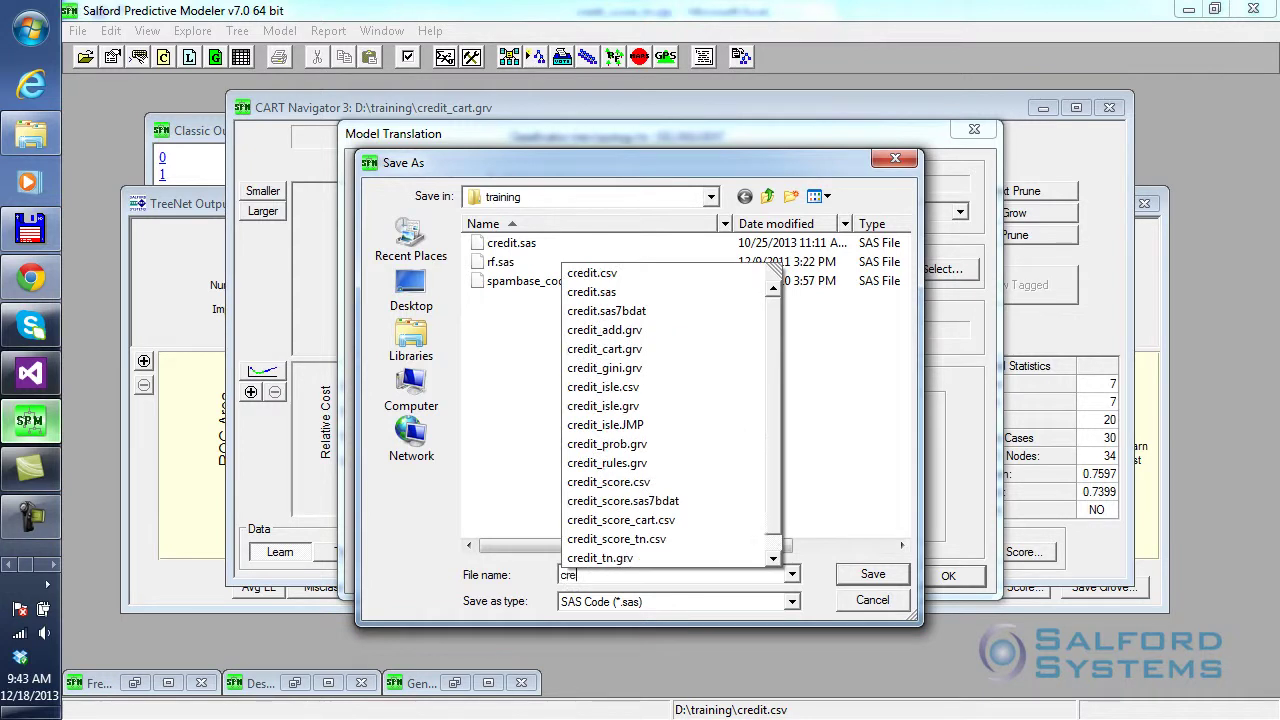
pyautogui.write('dit_cart')
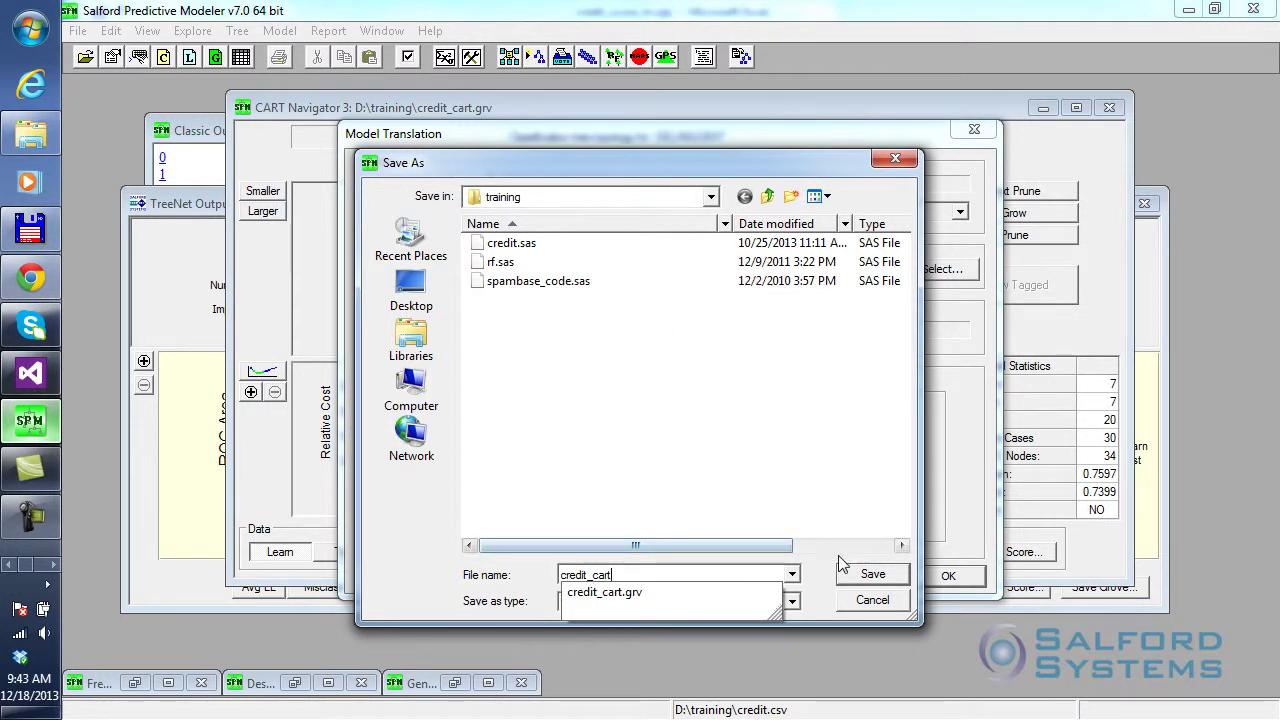
pyautogui.click(820, 585)
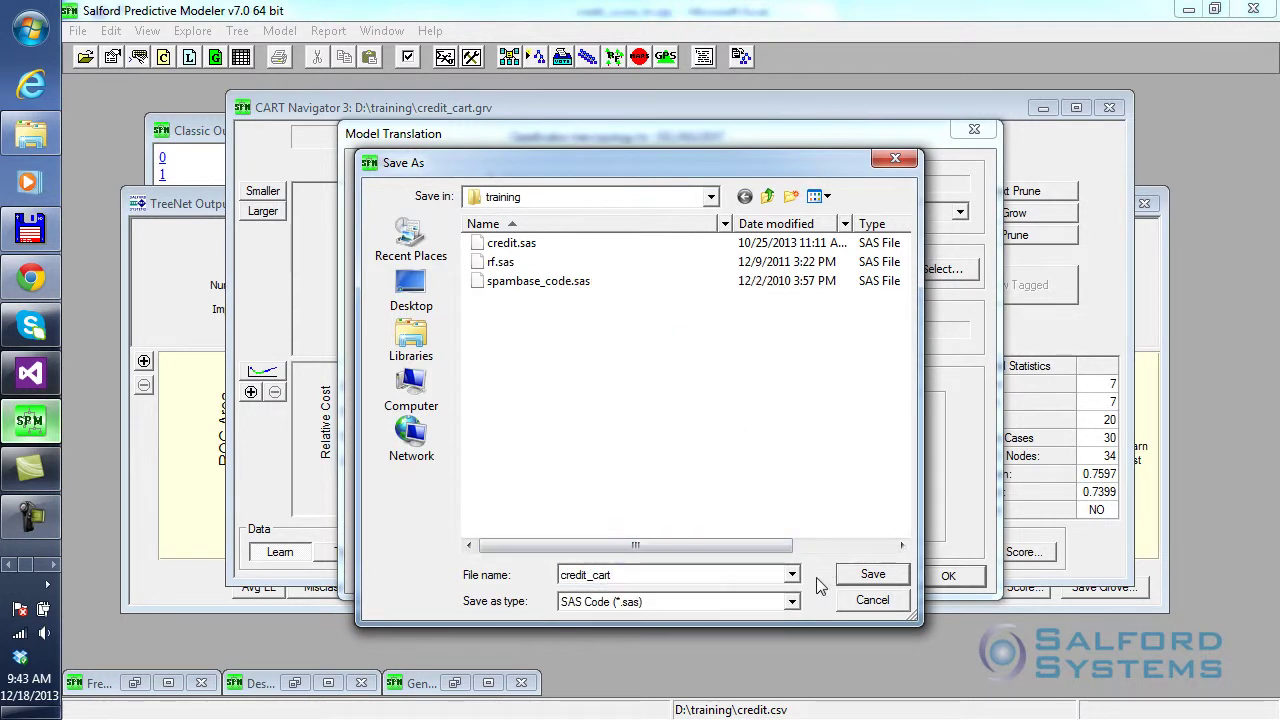
pyautogui.write('rt')
pyautogui.click(870, 576)
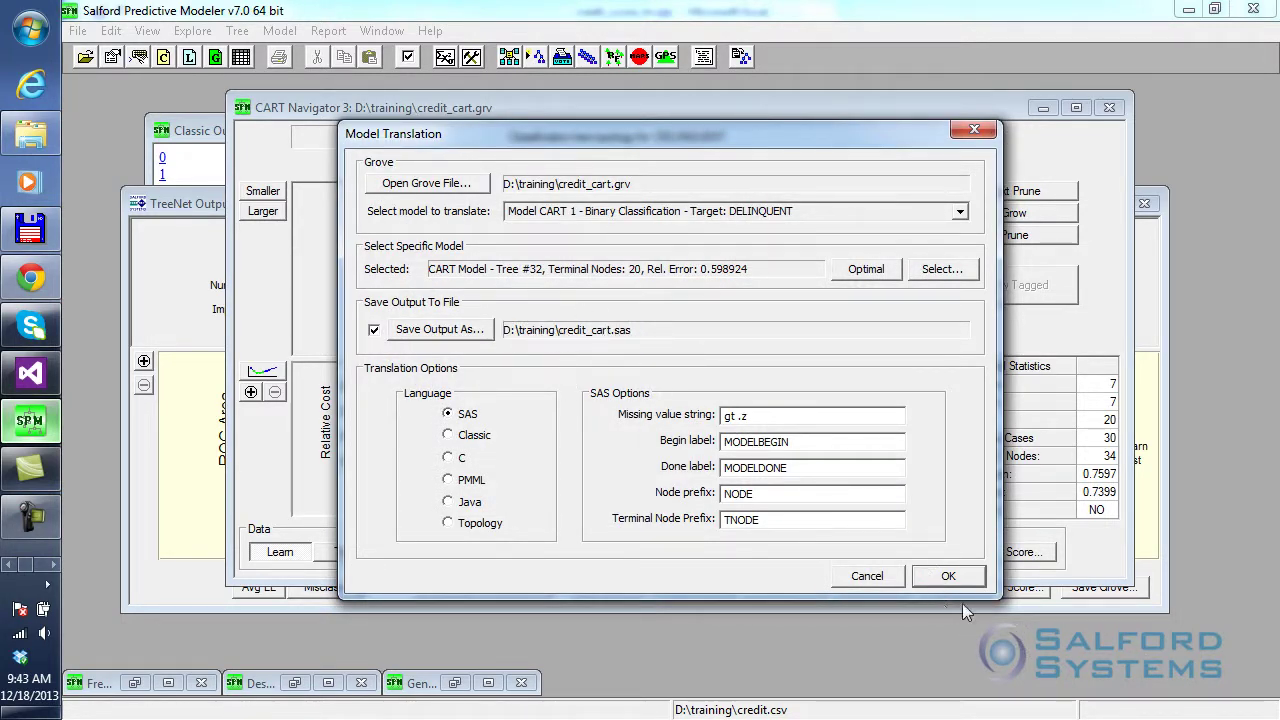
pyautogui.click(948, 578)
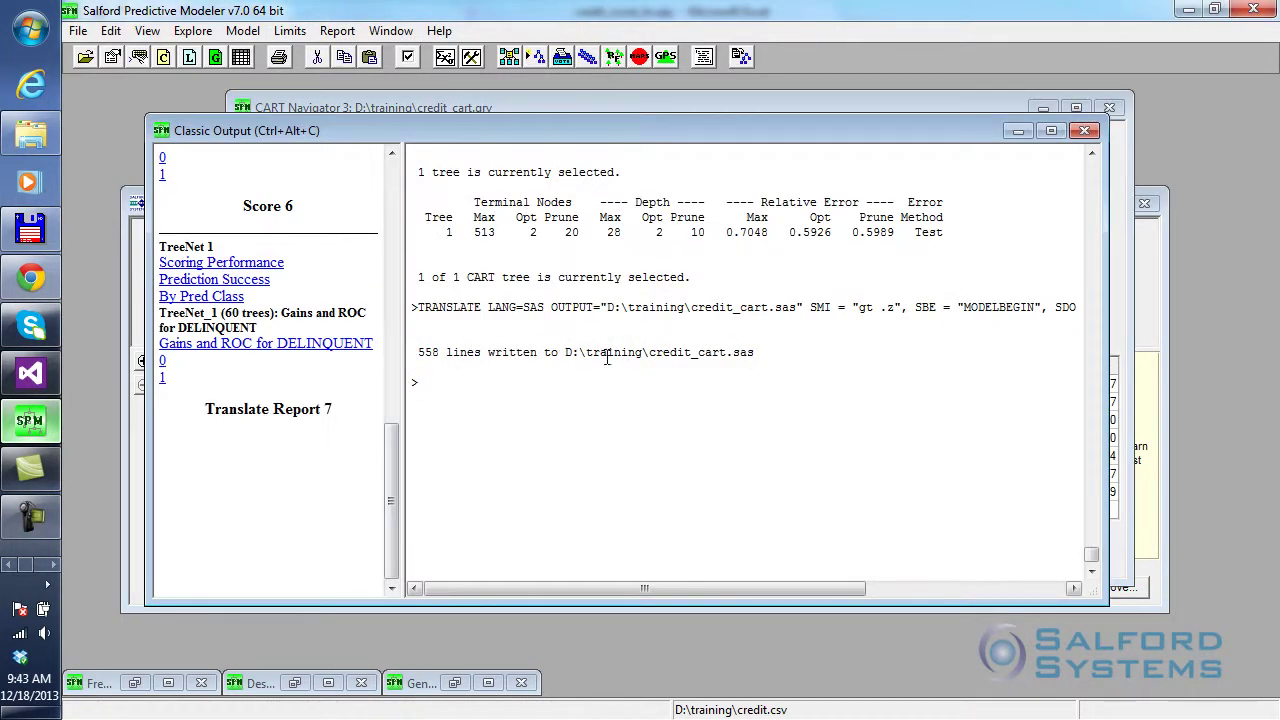
# Step: Switch to Windows Explorer, find credit_cart.sas in the training folder and open it in Notepad++
pyautogui.click(30, 135)
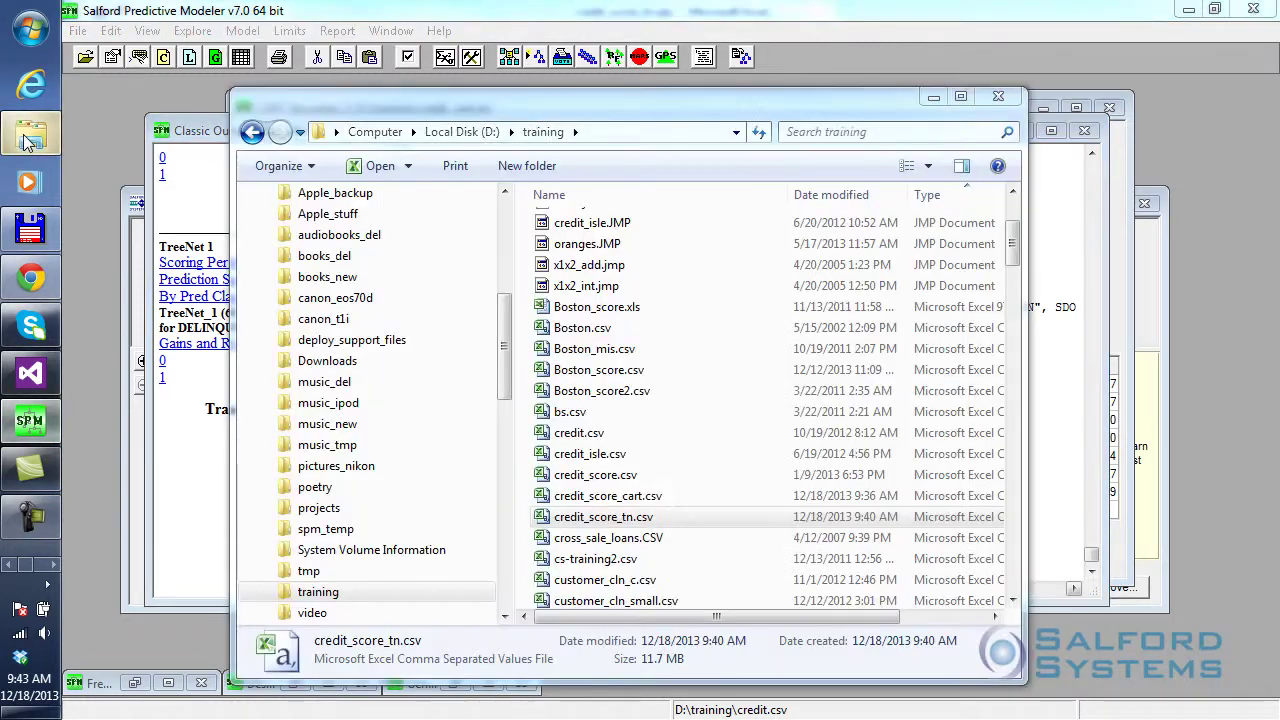
pyautogui.scroll(3, 699, 490)
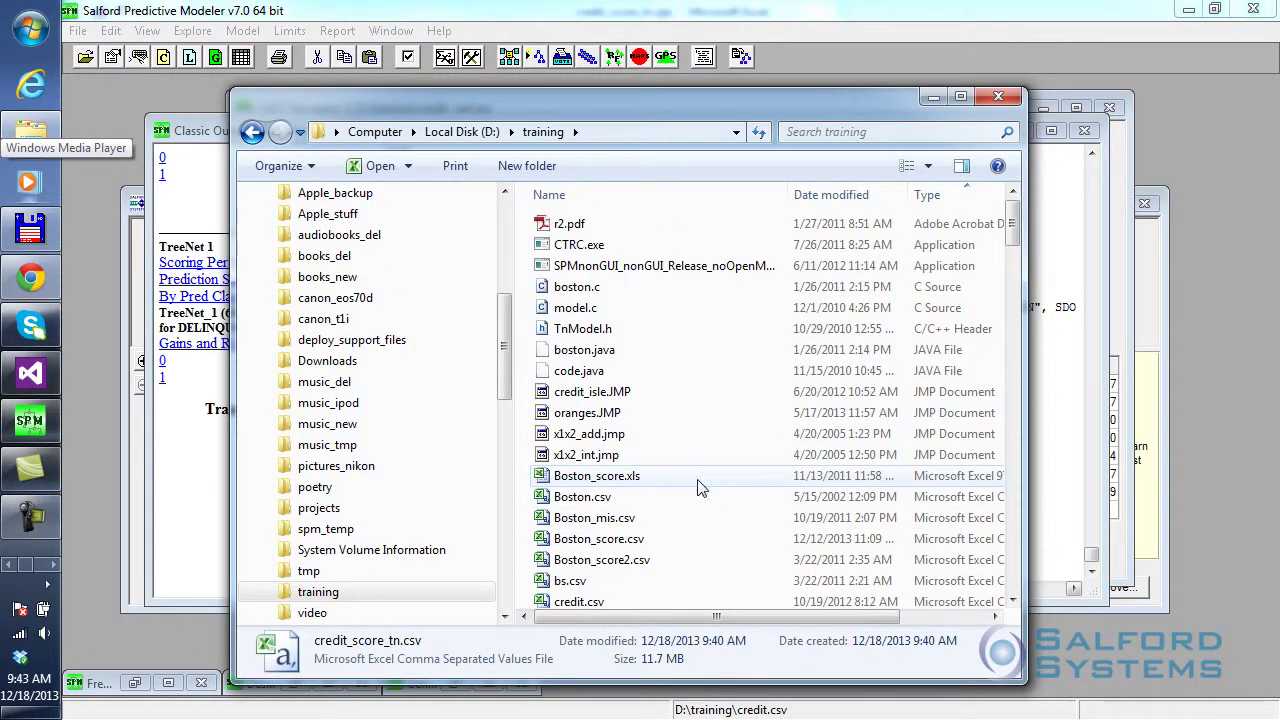
pyautogui.scroll(-15, 655, 480)
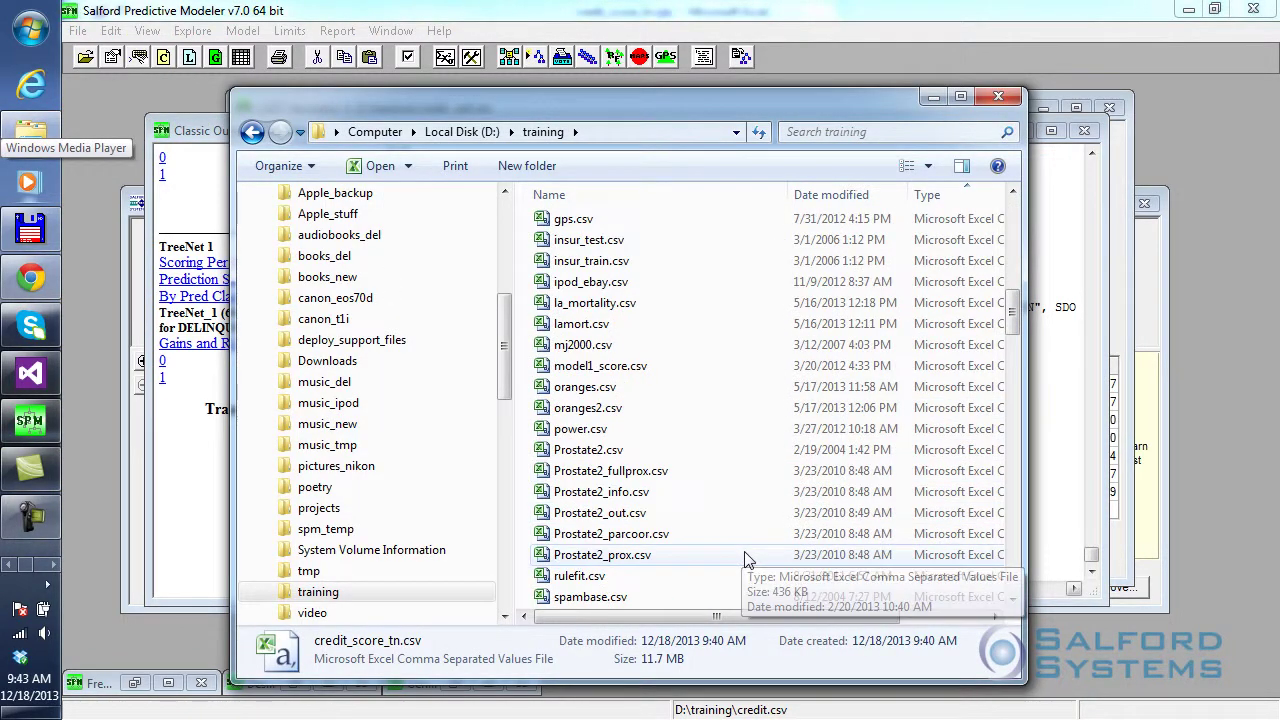
pyautogui.scroll(-12, 740, 558)
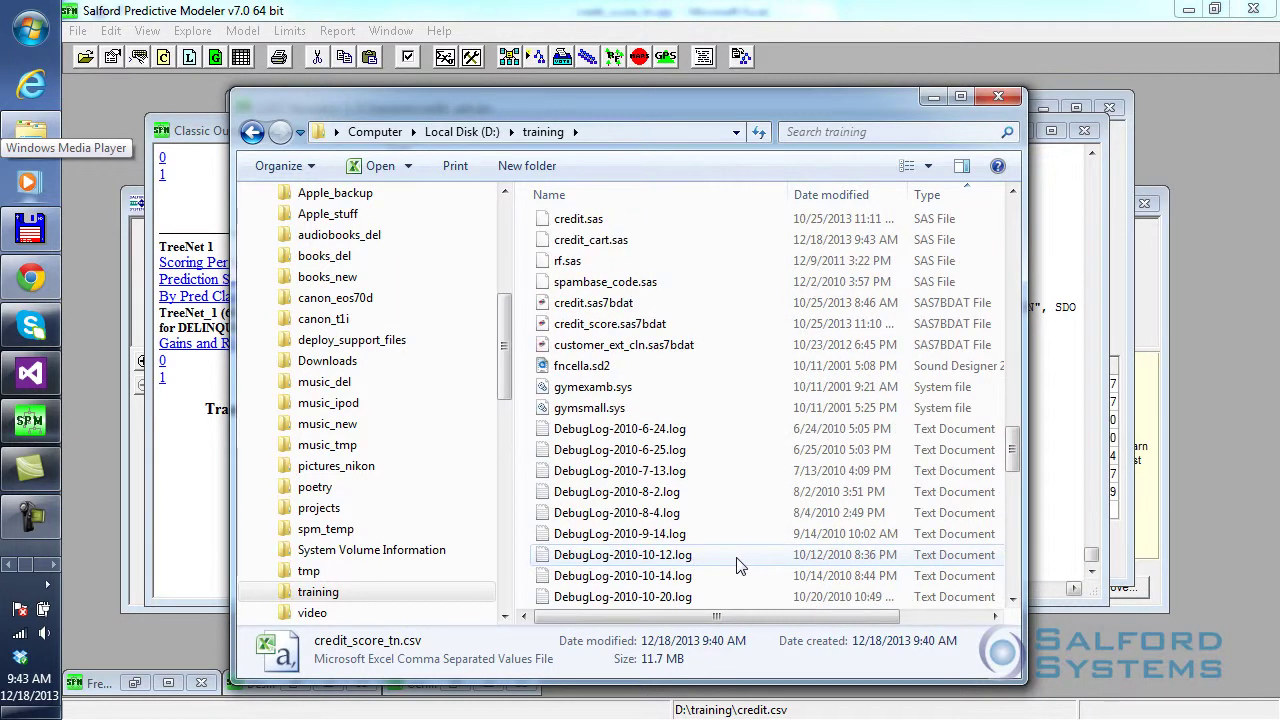
pyautogui.click(591, 244)
pyautogui.rightClick(592, 246)
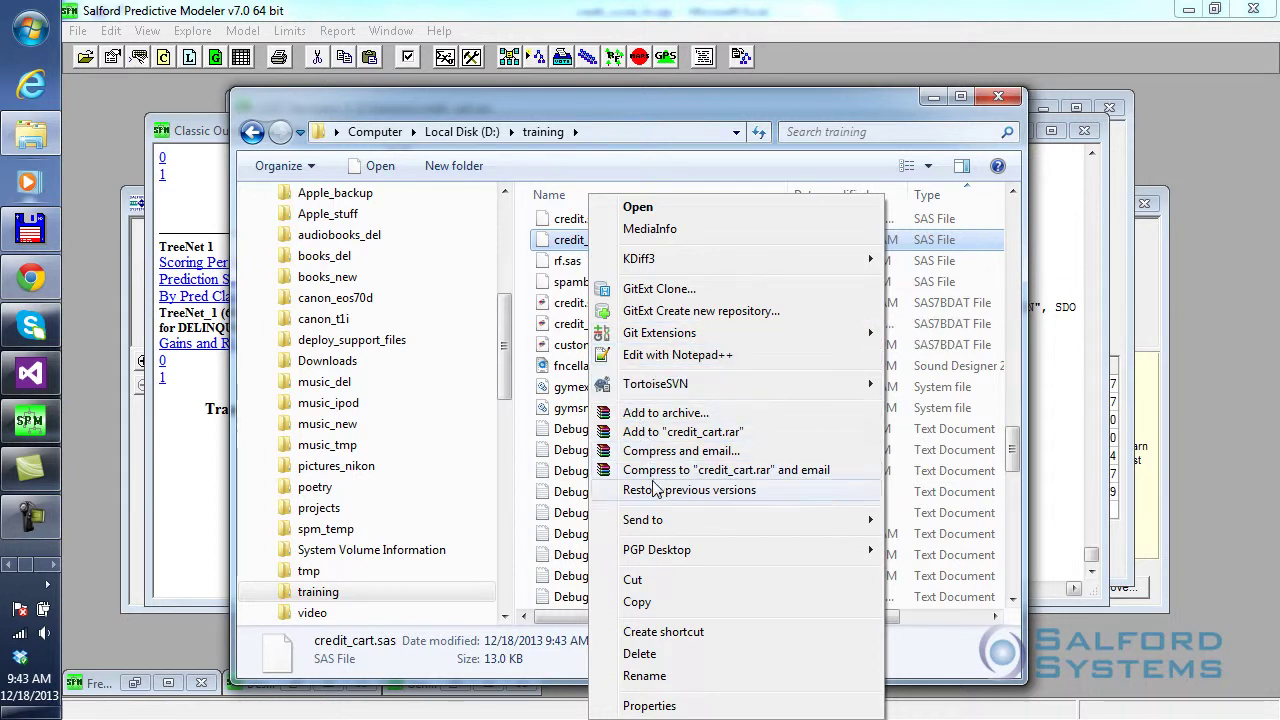
pyautogui.click(670, 357)
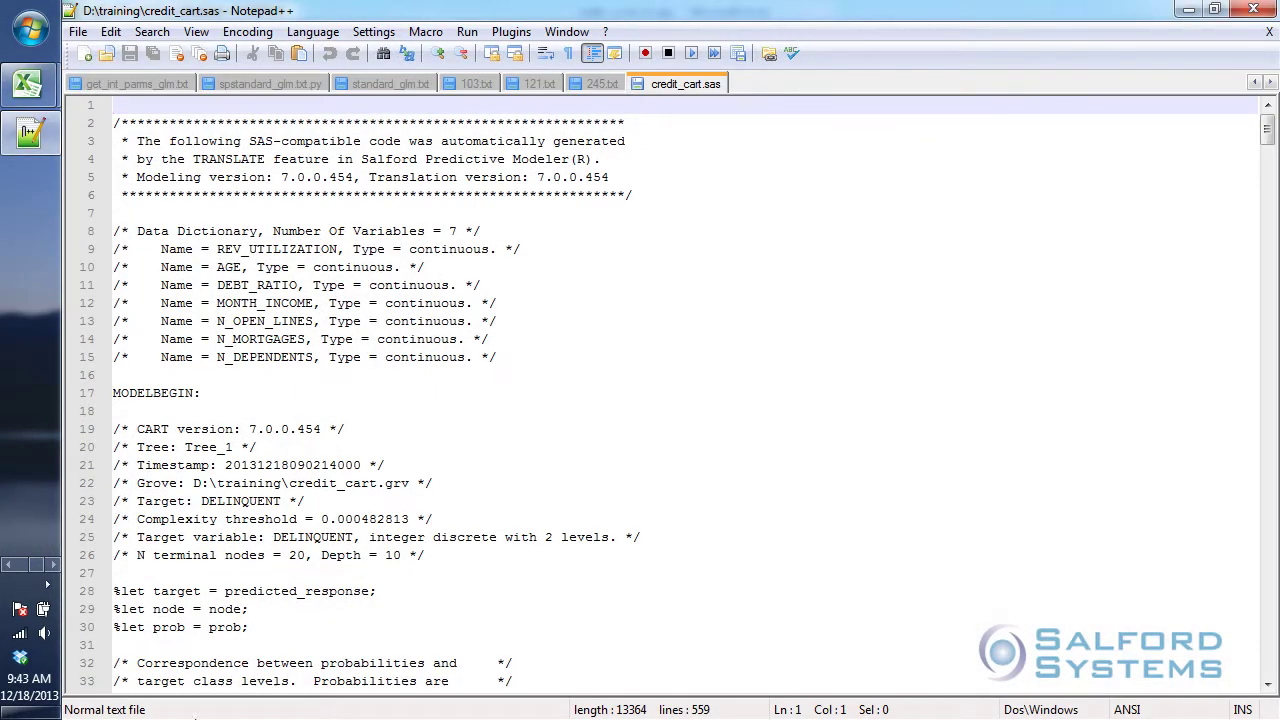
# Step: Examine the generated SAS code from the header and data dictionary through the node split rules to the terminal node probabilities
pyautogui.click(249, 249)
pyautogui.click(168, 159)
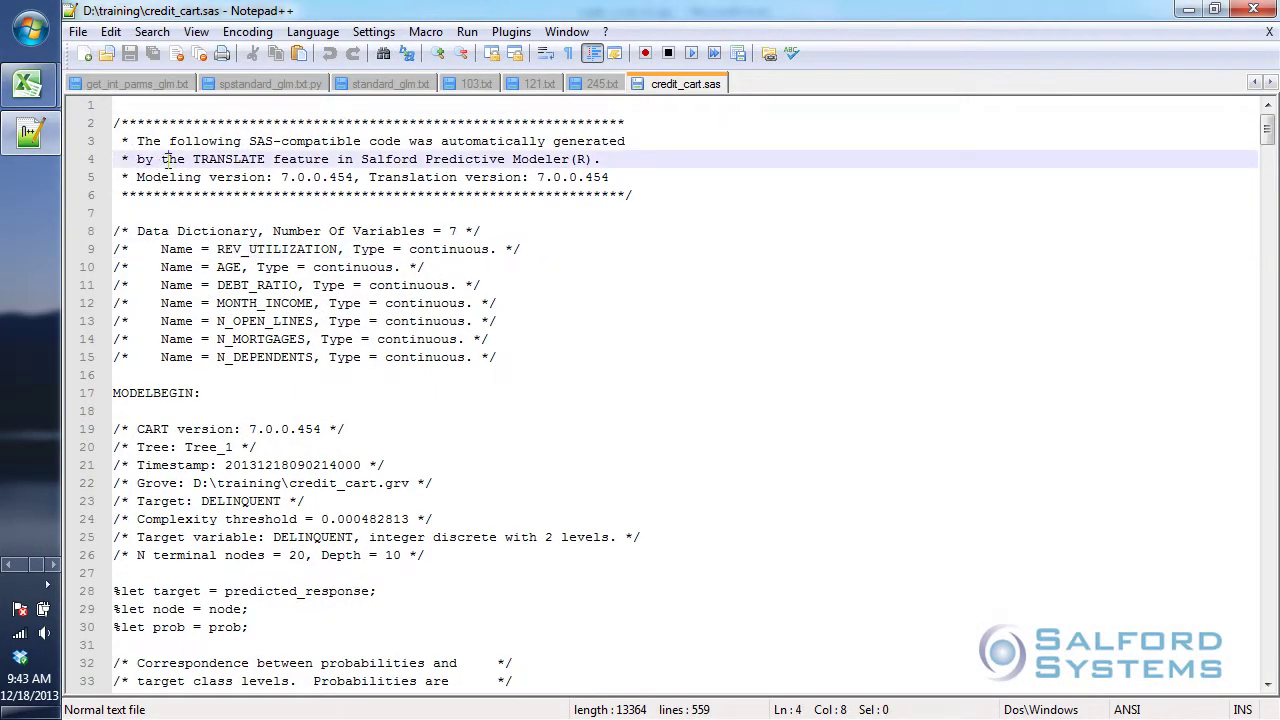
pyautogui.scroll(-20, 381, 375)
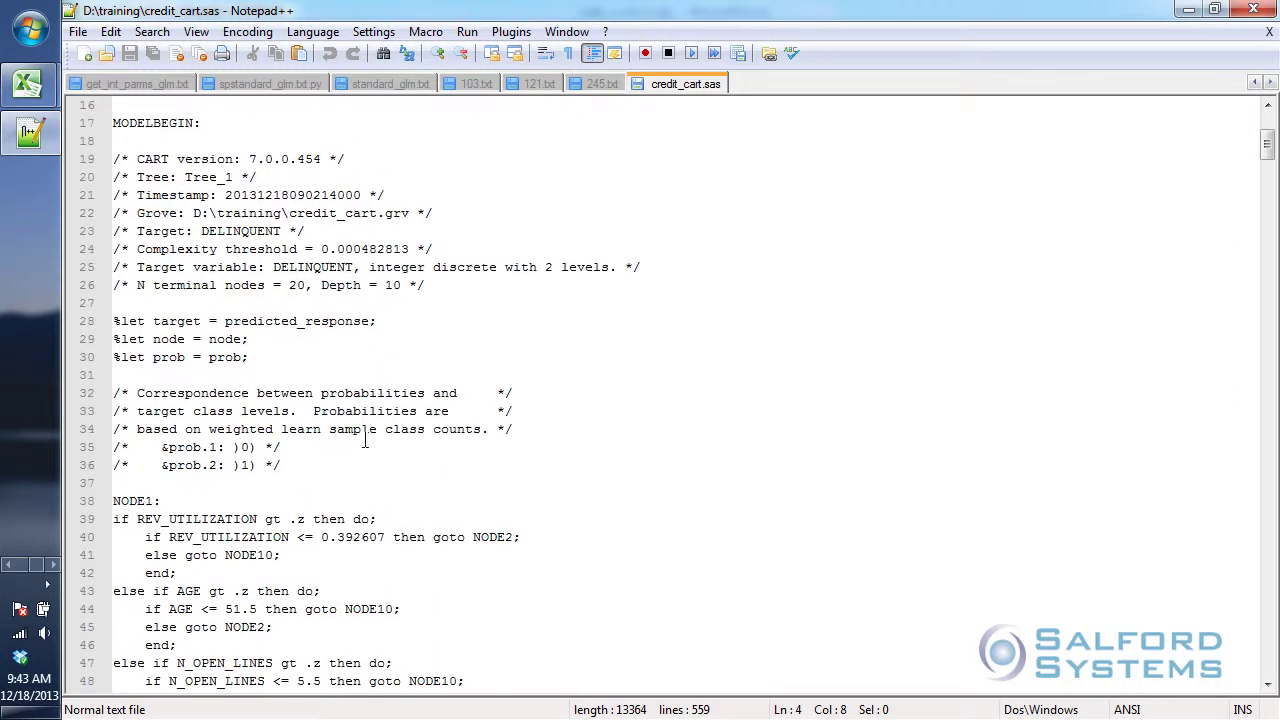
pyautogui.scroll(-5, 320, 528)
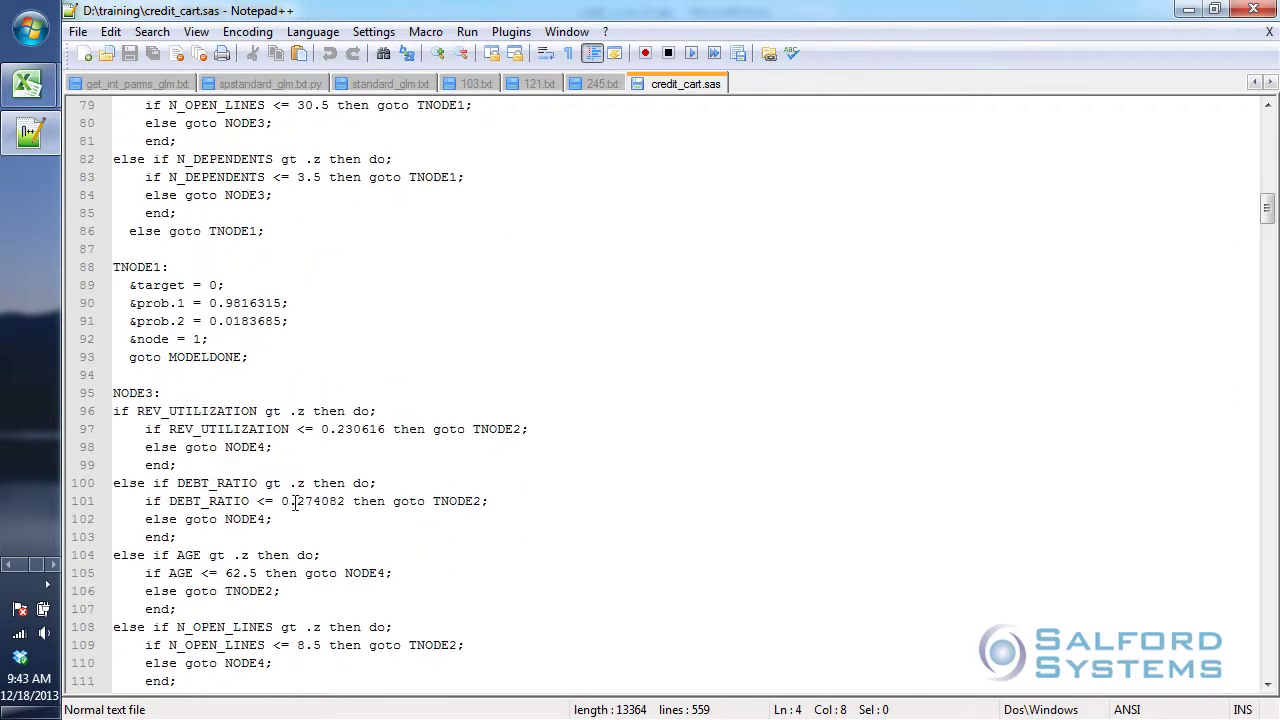
pyautogui.click(224, 338)
pyautogui.scroll(-17, 240, 350)
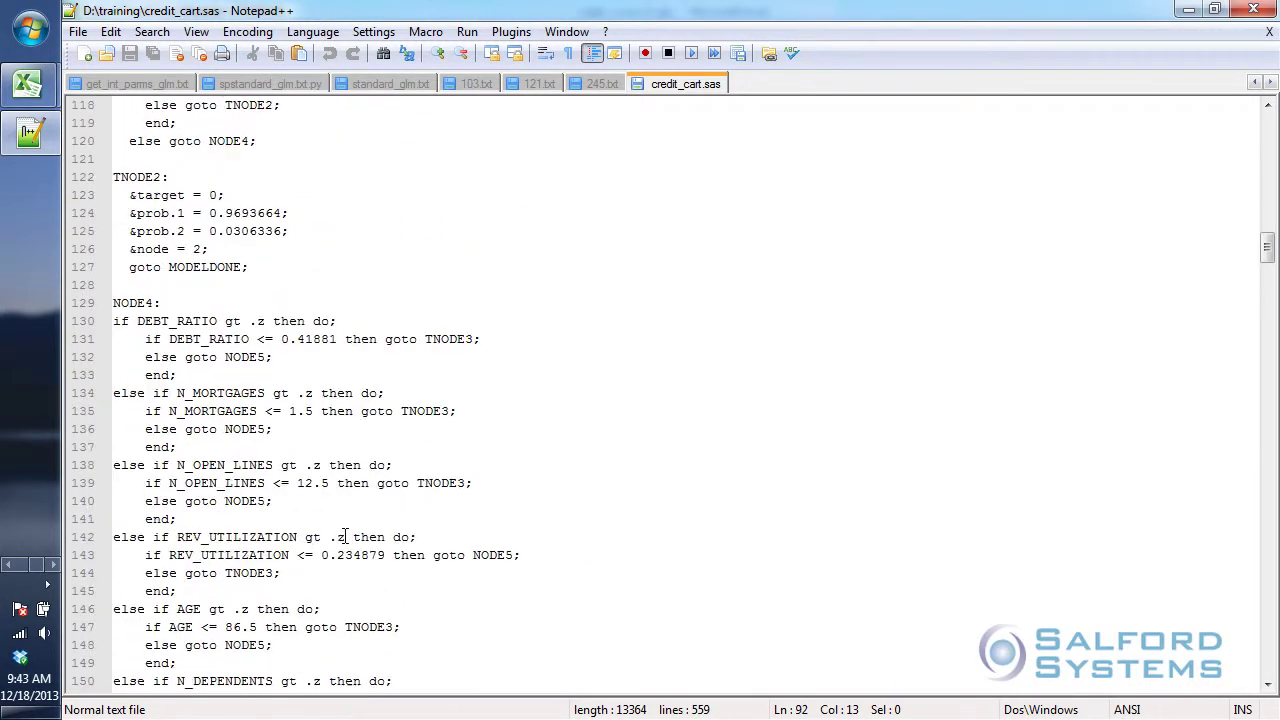
pyautogui.scroll(-1, 342, 539)
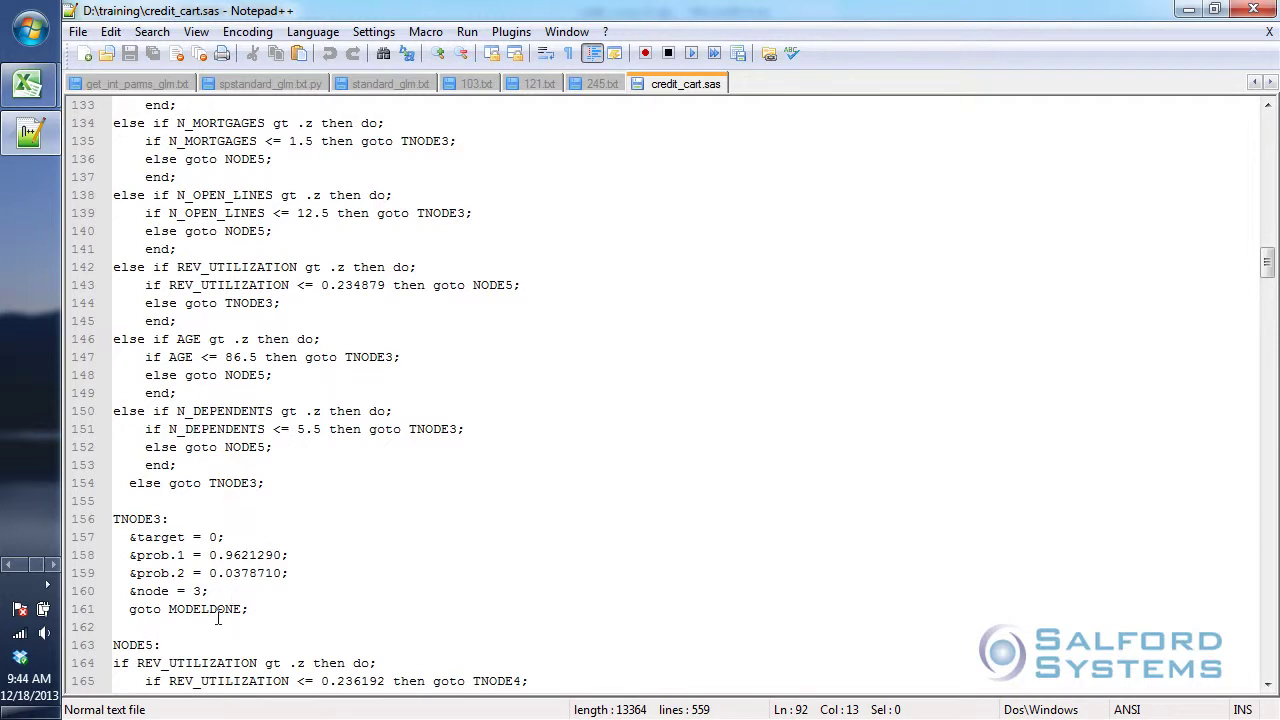
pyautogui.click(250, 555)
pyautogui.click(241, 573)
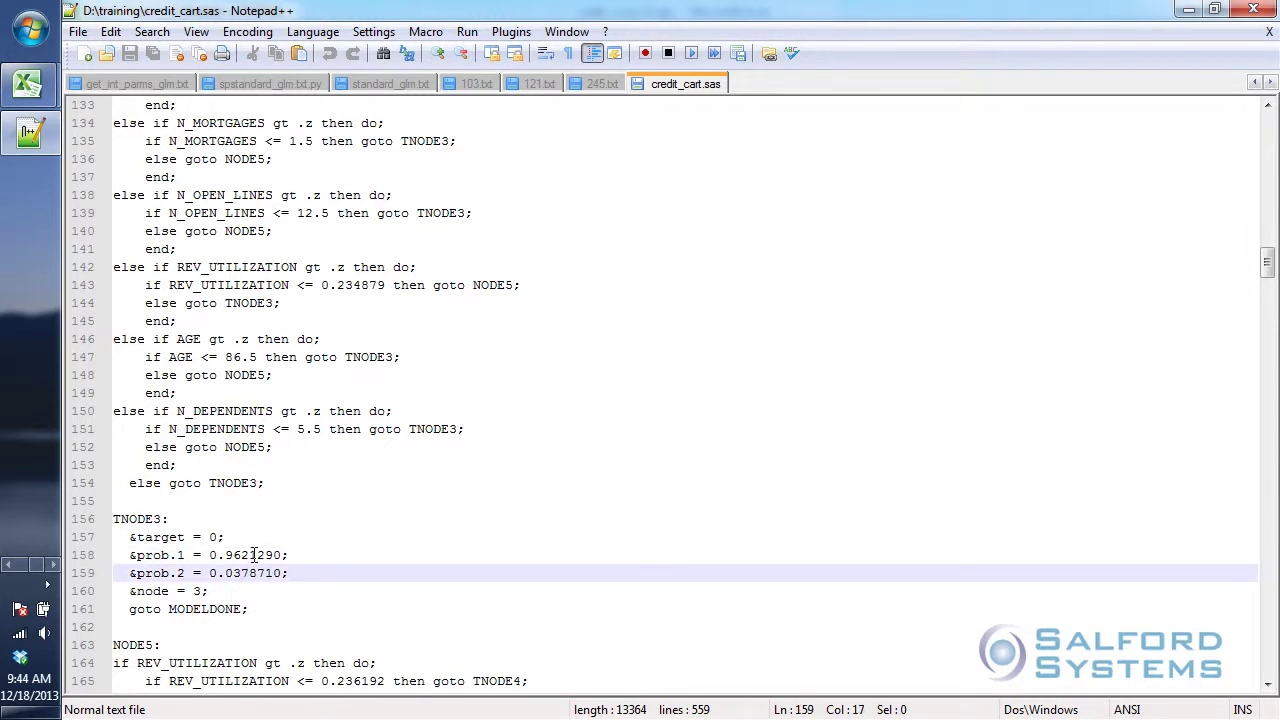
pyautogui.click(254, 555)
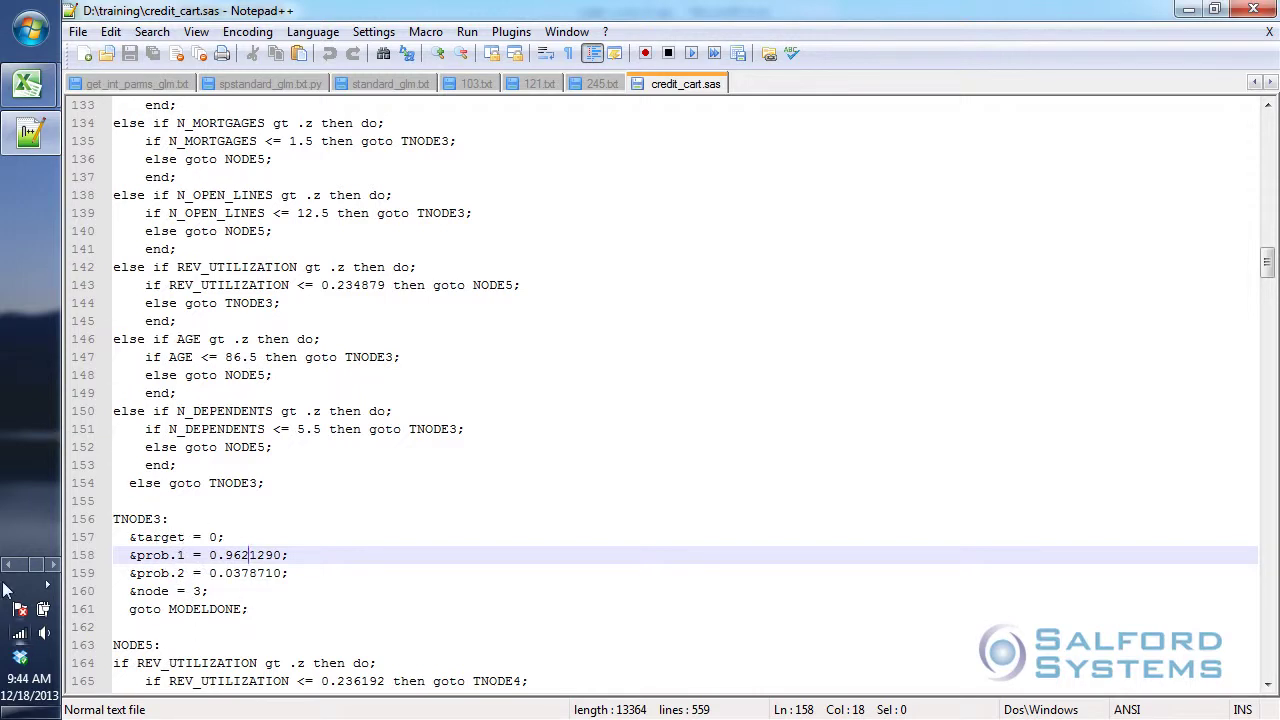
# Step: Switch back to Salford Predictive Modeler and start translating the TreeNet model from its output window, with SAS as the language
pyautogui.click(8, 566)
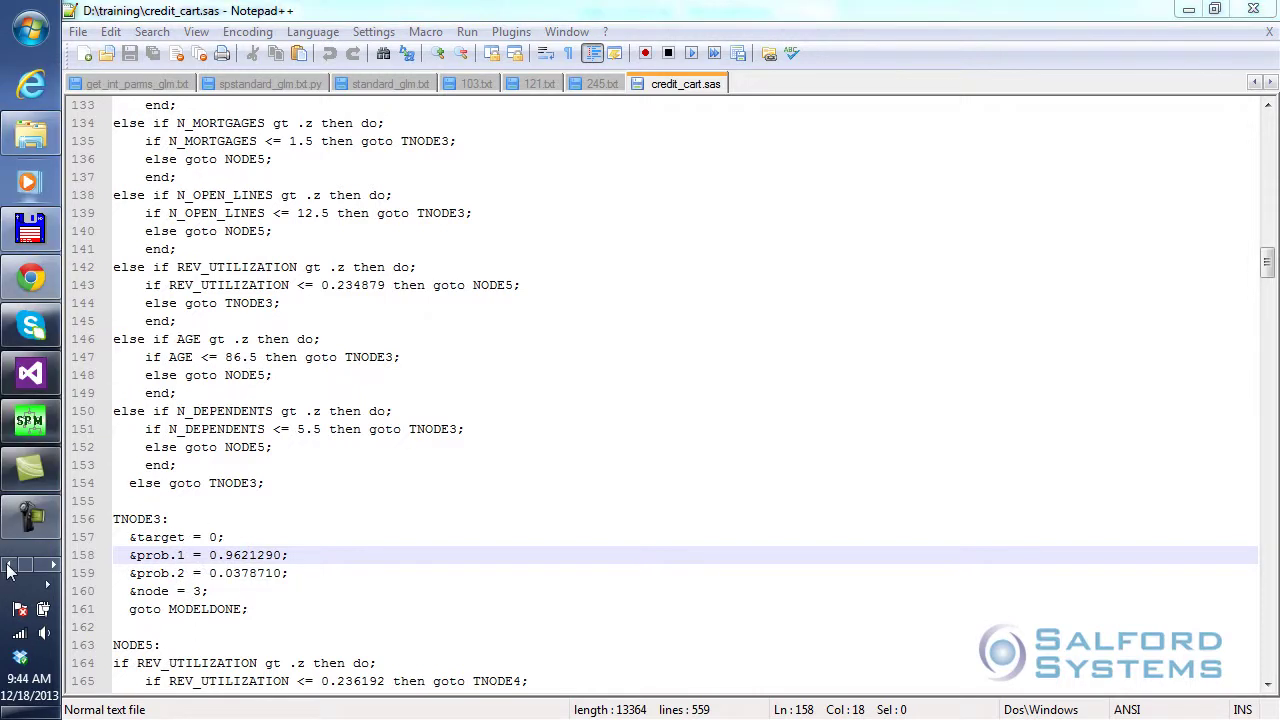
pyautogui.click(30, 420)
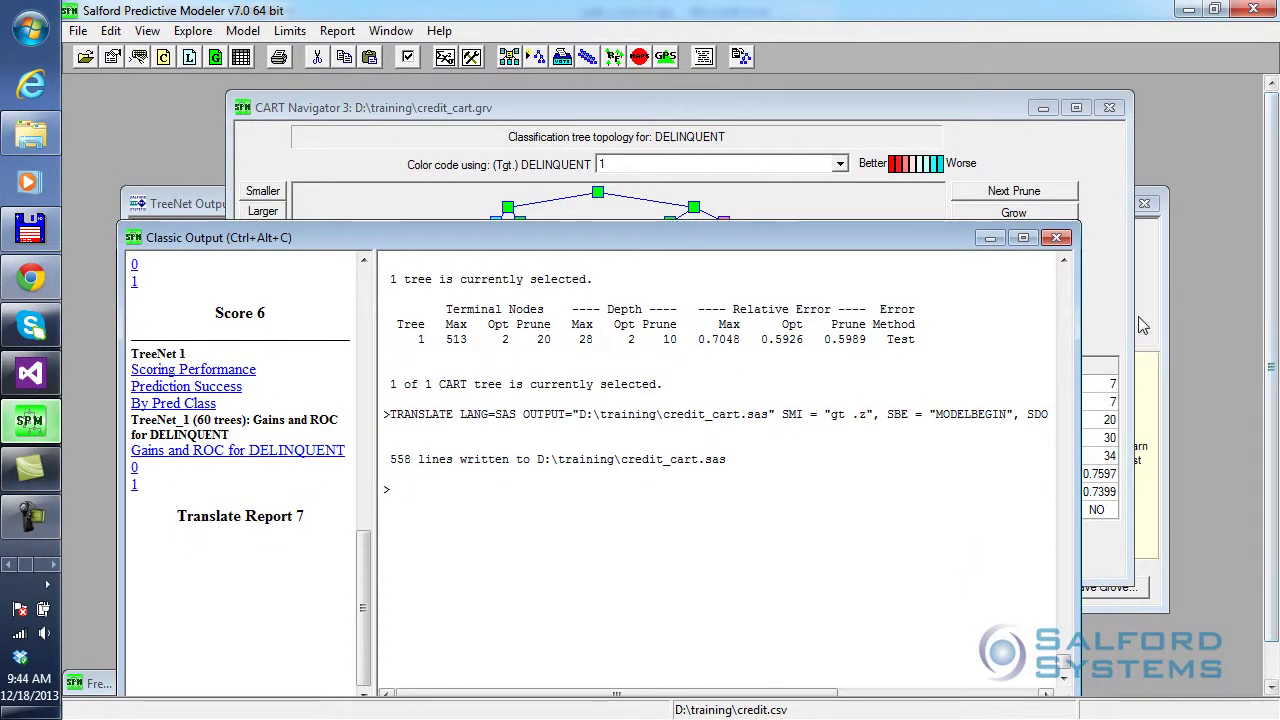
pyautogui.click(1143, 325)
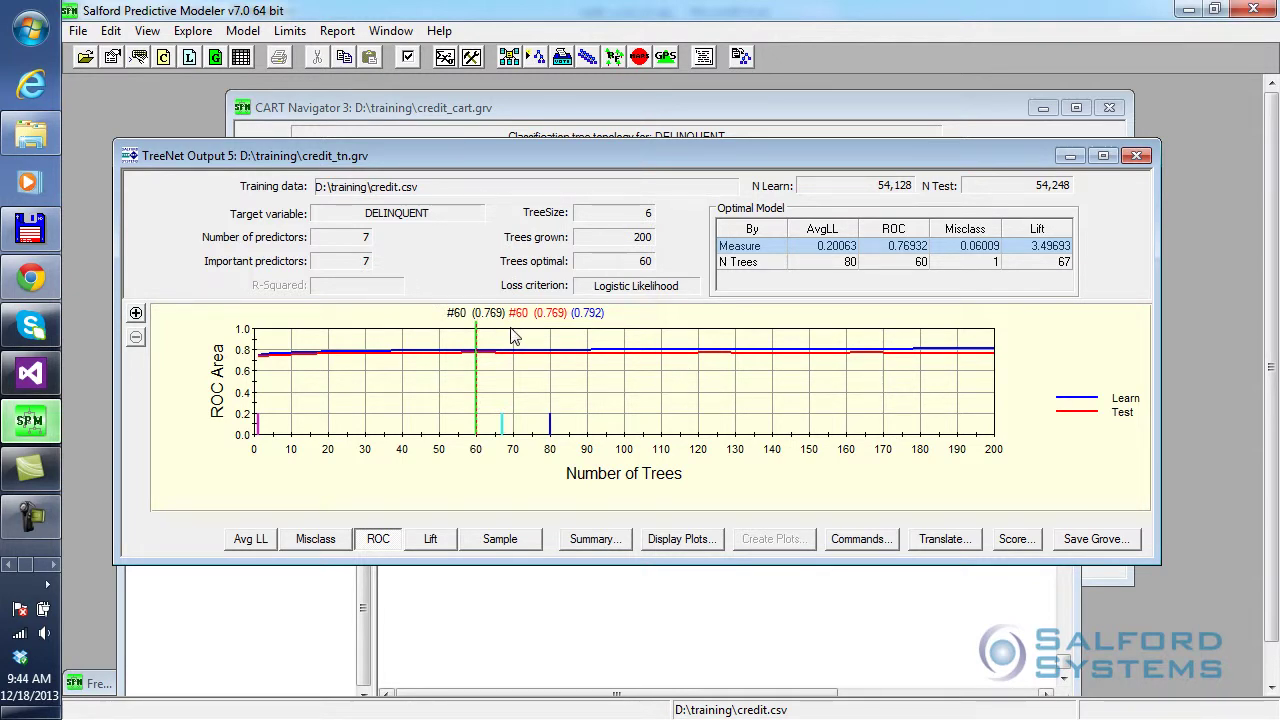
pyautogui.click(940, 540)
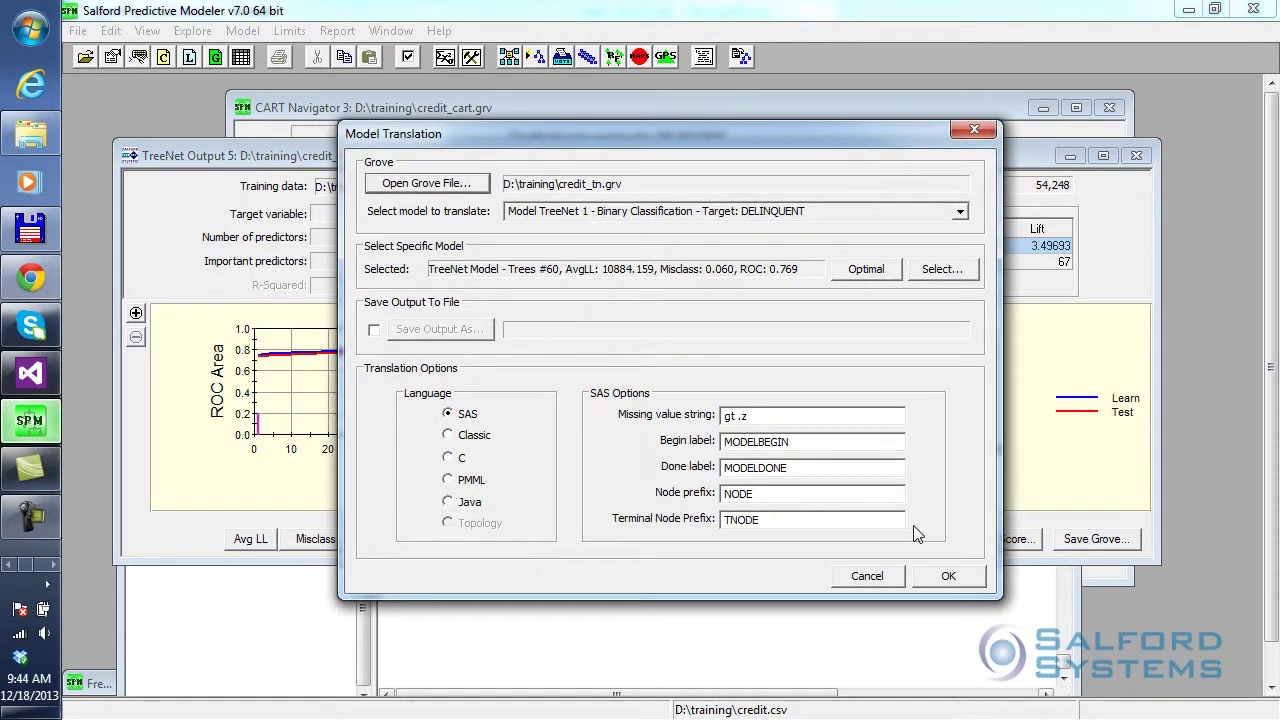
pyautogui.click(448, 416)
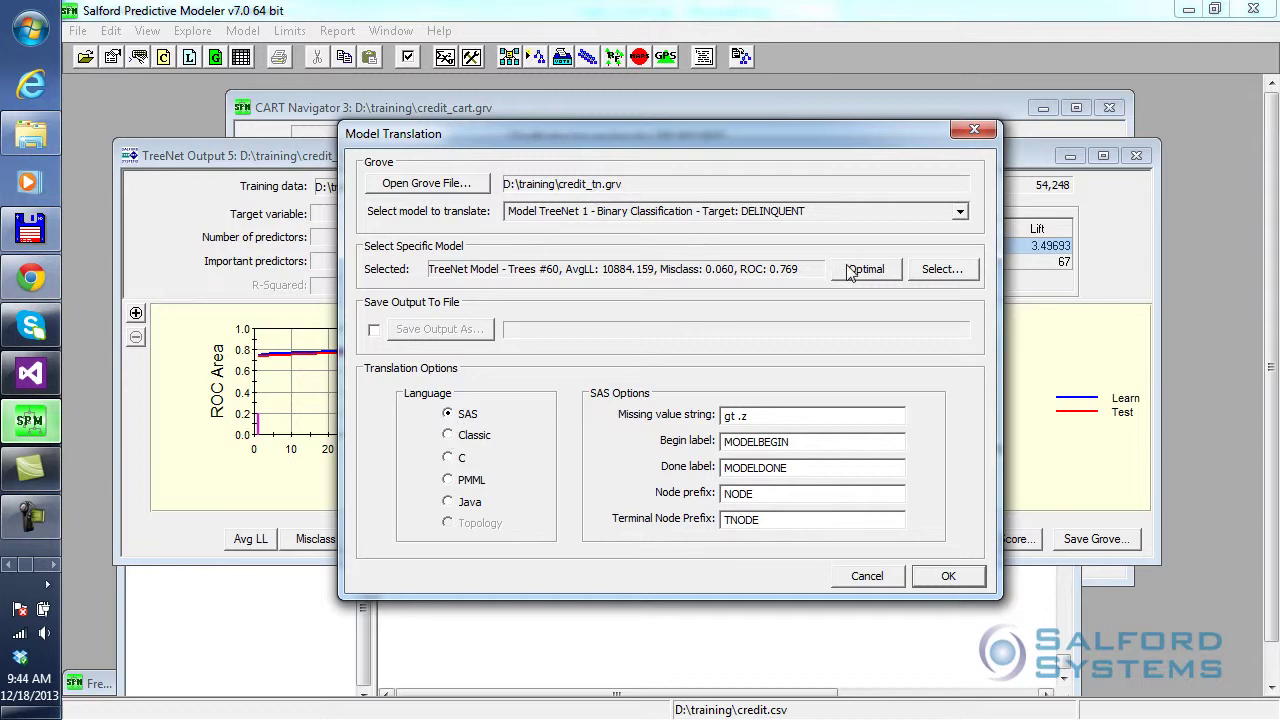
# Step: Save the TreeNet translation output as credit_tn.sas, run the translation and move the Classic Output window up
pyautogui.click(375, 335)
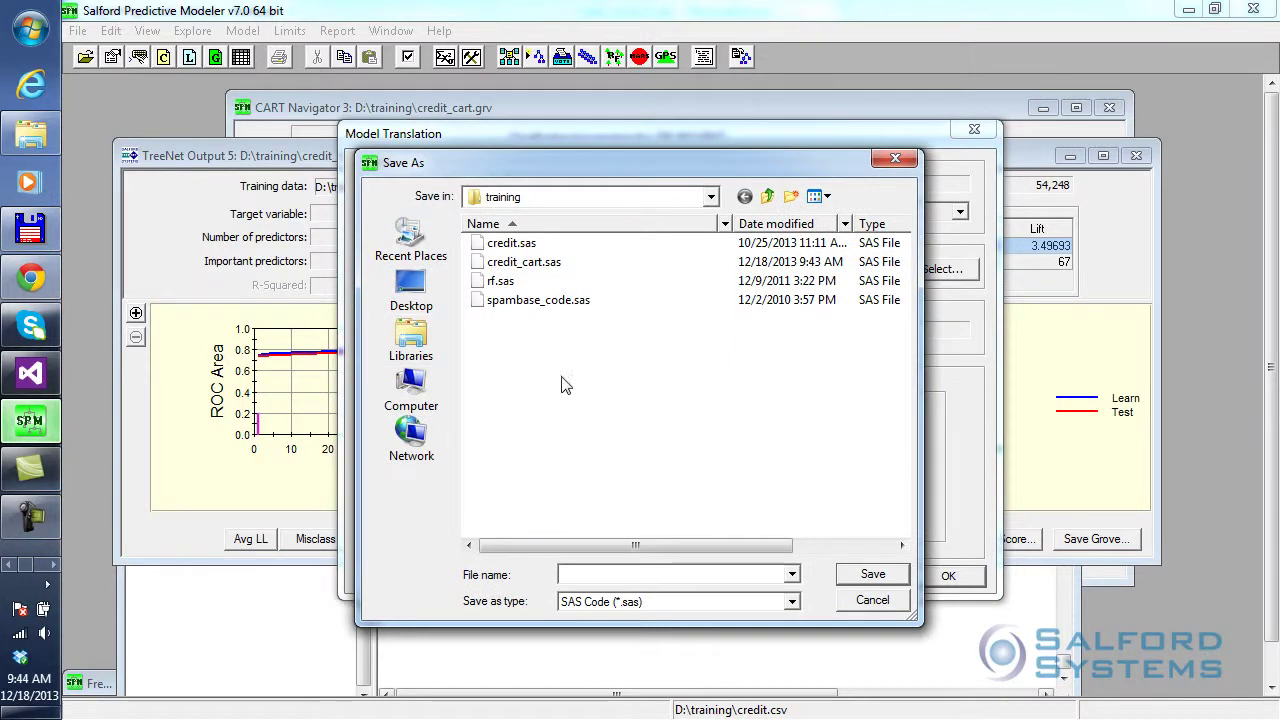
pyautogui.click(524, 264)
pyautogui.doubleClick(592, 574)
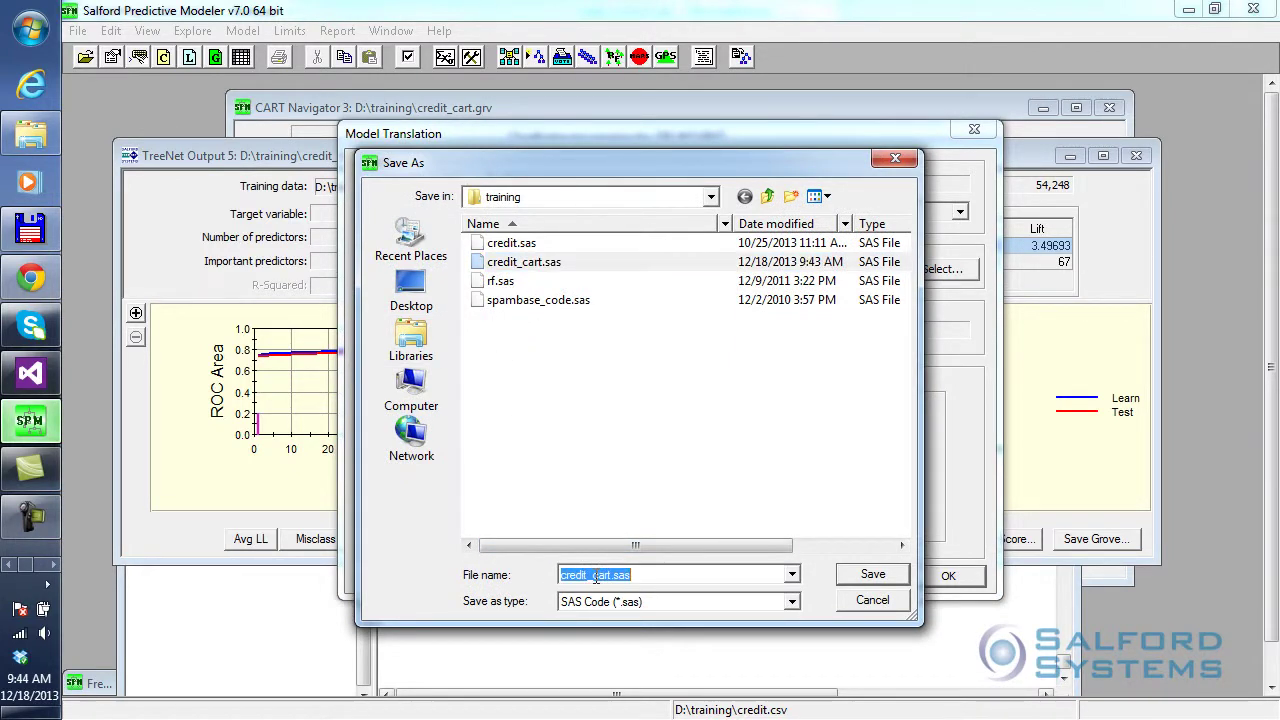
pyautogui.click(592, 574)
pyautogui.press('Delete')
pyautogui.click(870, 576)
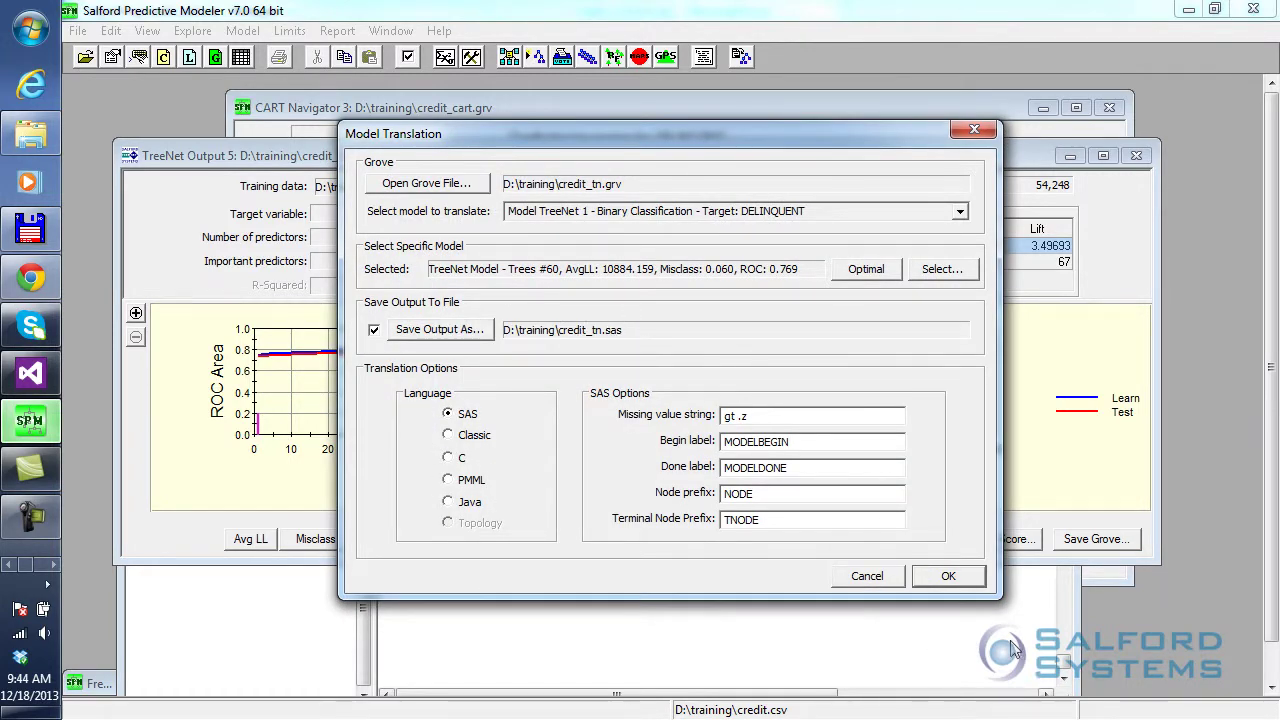
pyautogui.click(946, 577)
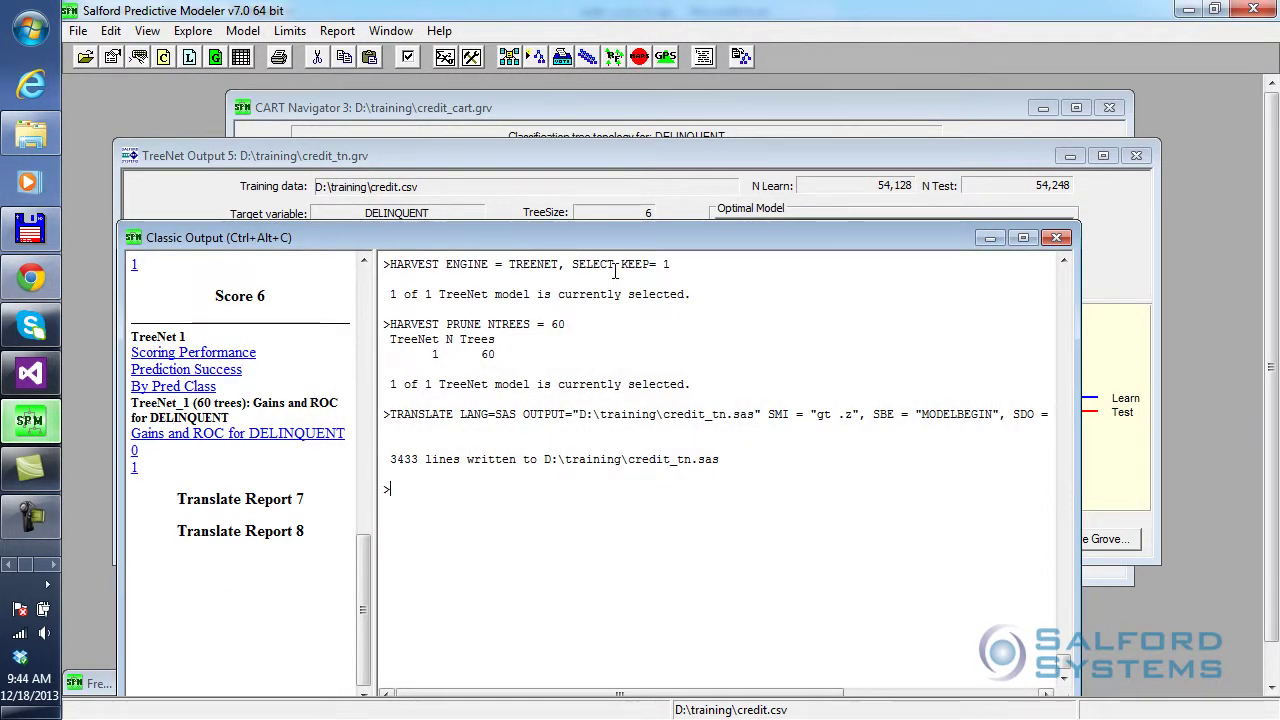
pyautogui.moveTo(605, 238); pyautogui.dragTo(630, 166)
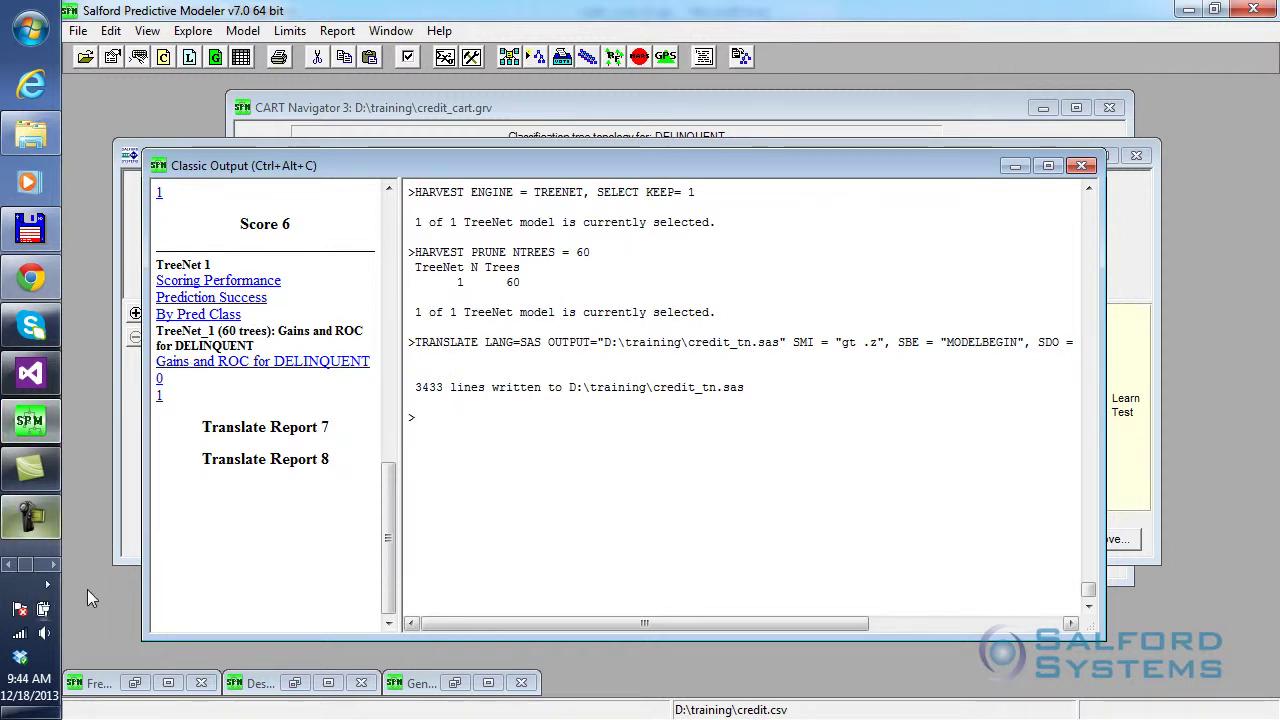
# Step: Switch to Windows Explorer and open credit_tn.sas from the training folder in Notepad++
pyautogui.click(30, 135)
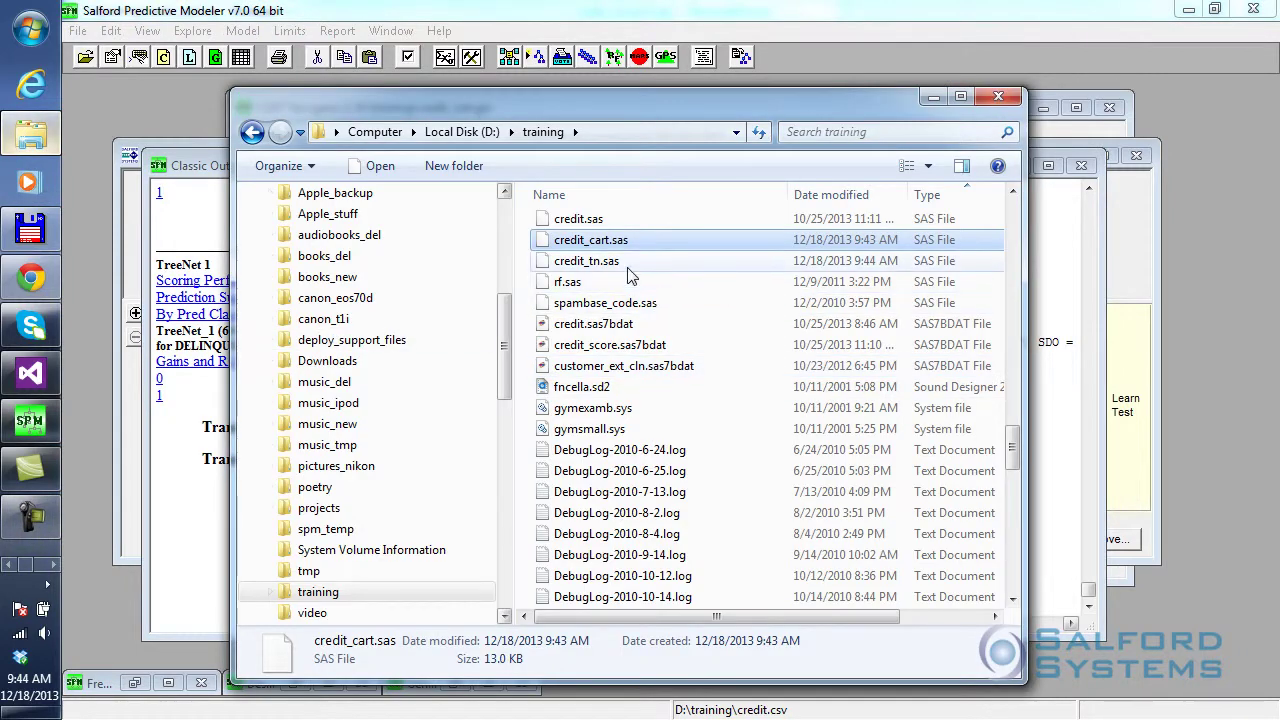
pyautogui.click(601, 263)
pyautogui.rightClick(604, 267)
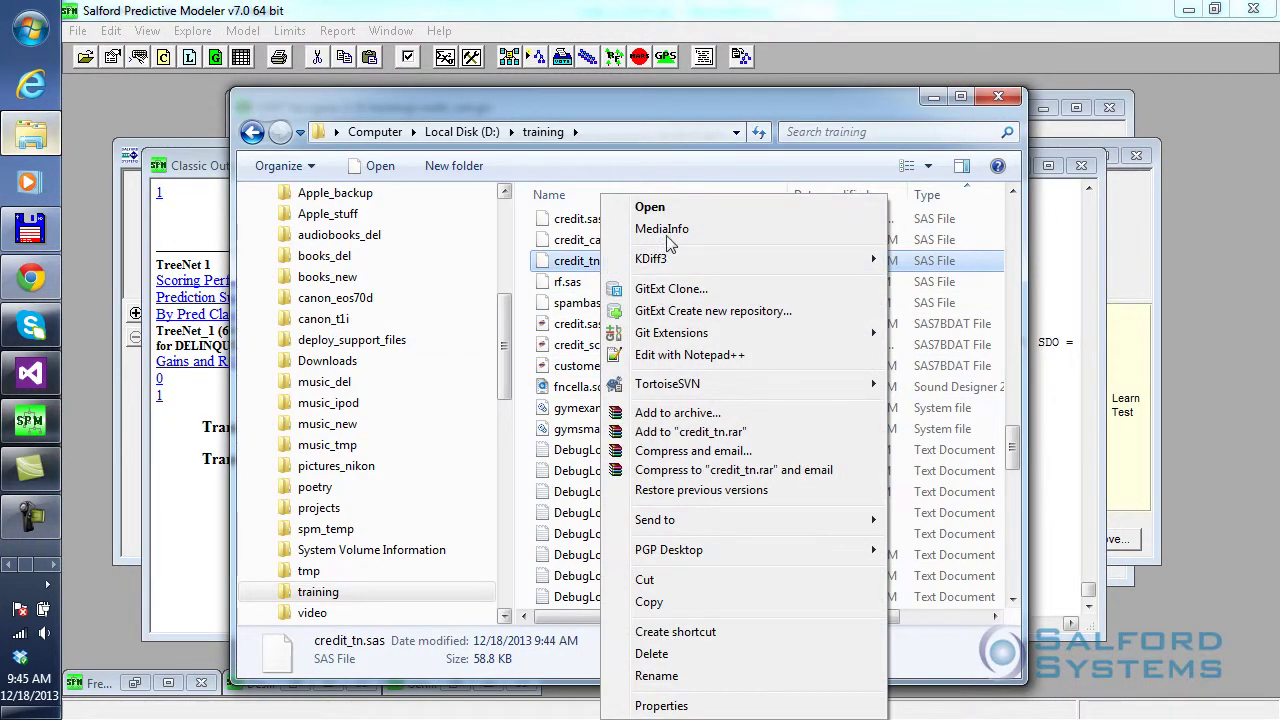
pyautogui.click(718, 355)
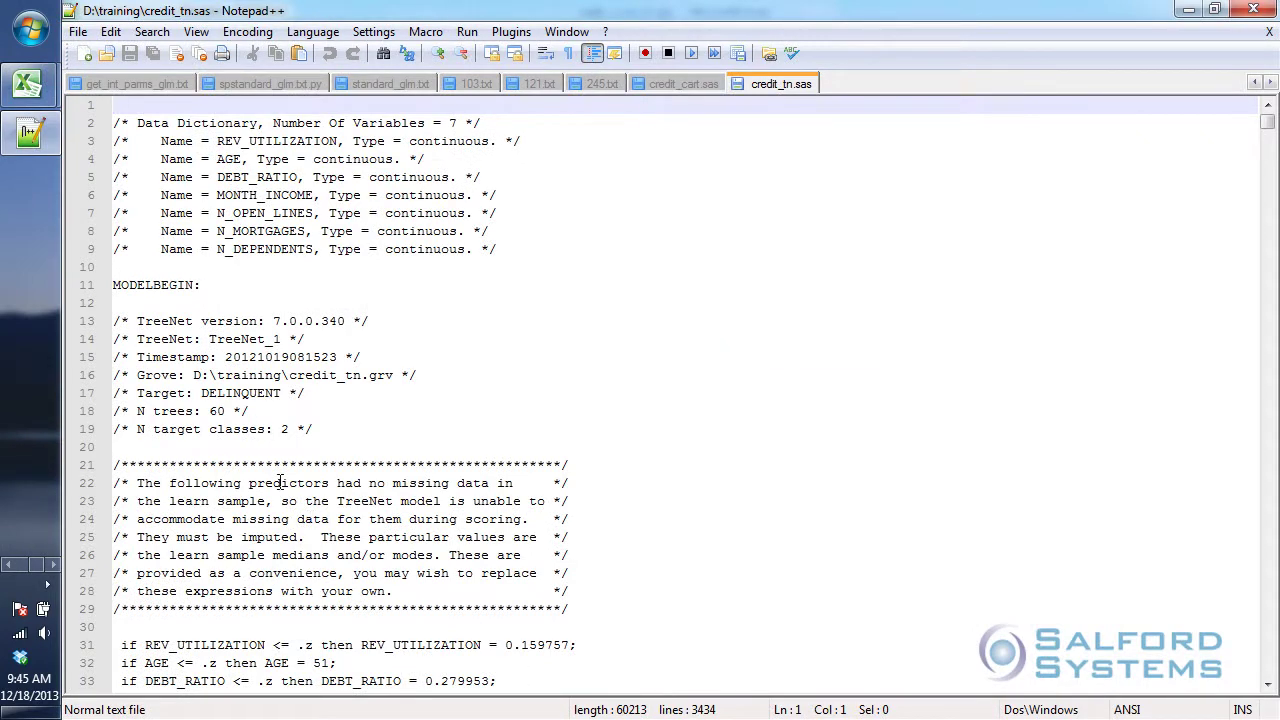
# Step: Examine the TreeNet SAS code from the header and missing-value imputation through the first tree's node rules to the tnscore accumulation line
pyautogui.click(228, 336)
pyautogui.scroll(-13, 350, 455)
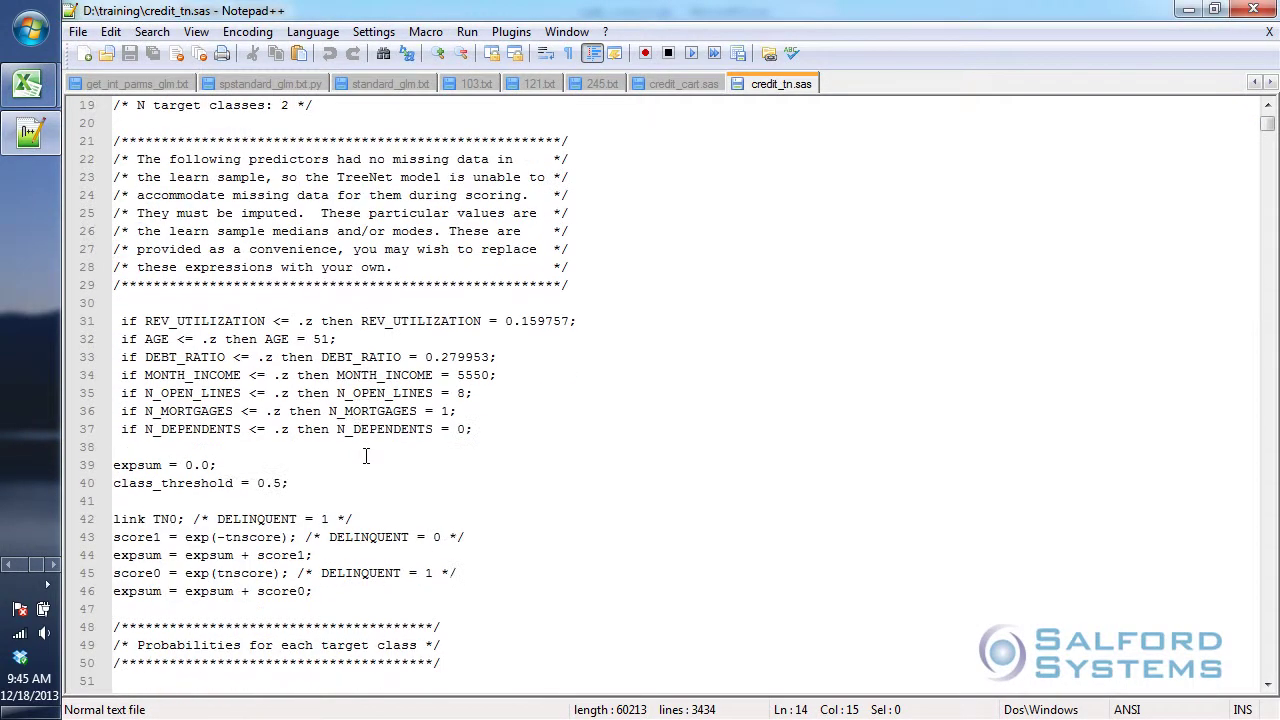
pyautogui.scroll(-10, 283, 360)
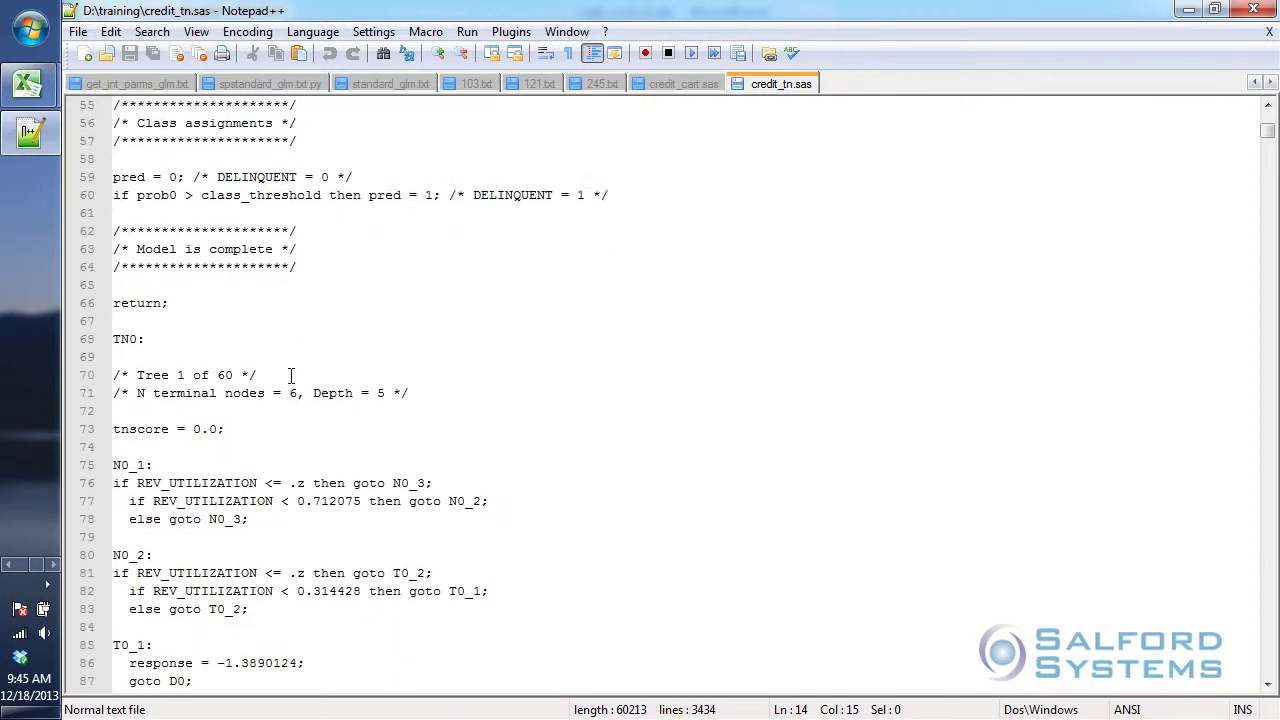
pyautogui.scroll(3, 308, 468)
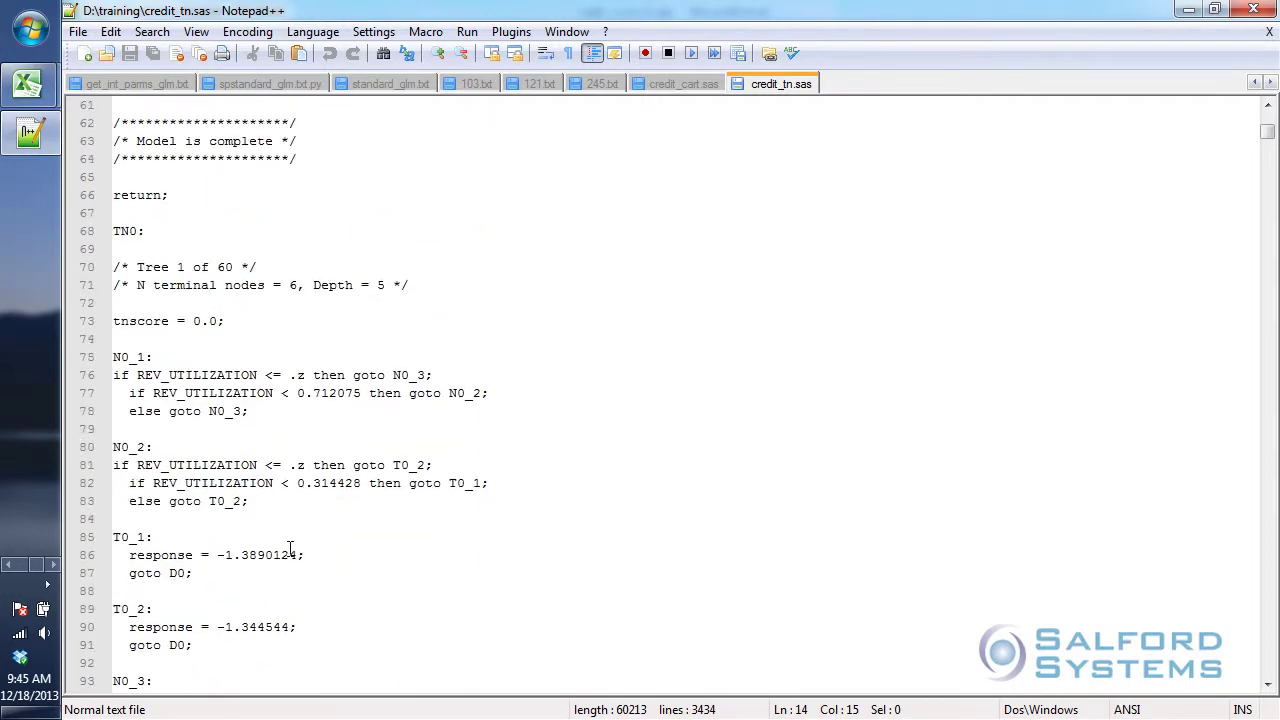
pyautogui.click(155, 267)
pyautogui.scroll(-15, 224, 262)
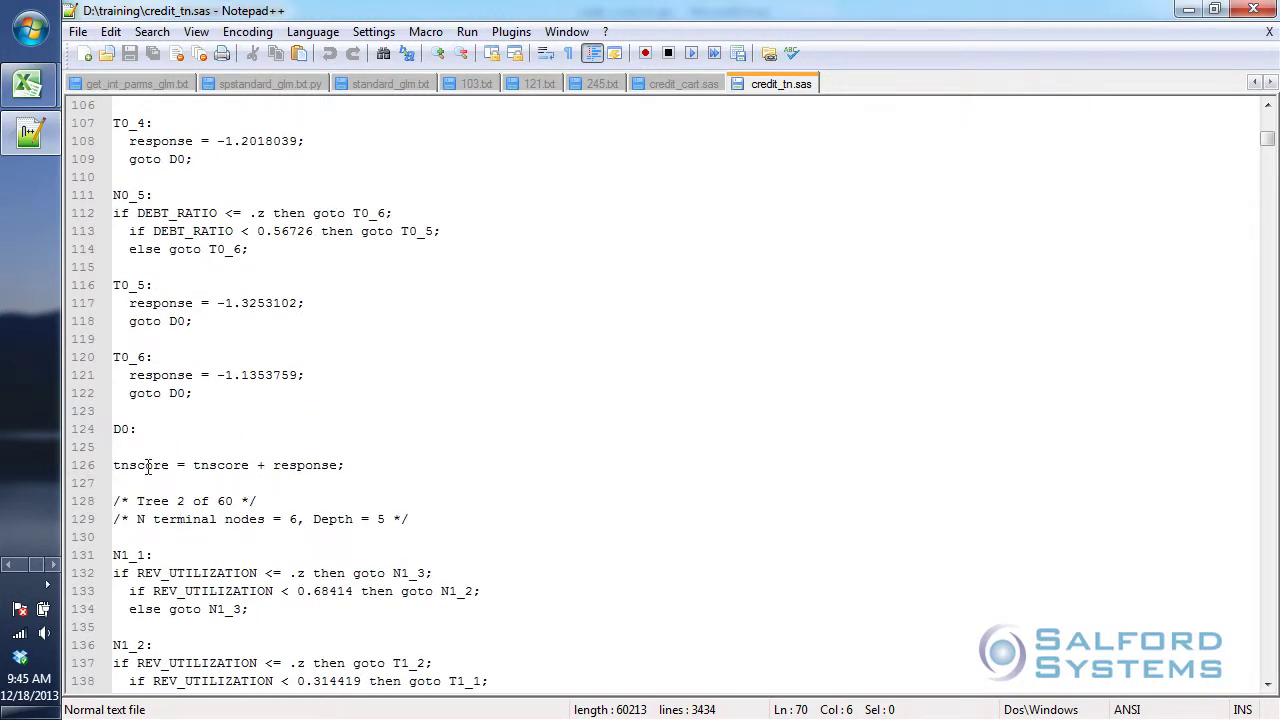
pyautogui.click(219, 465)
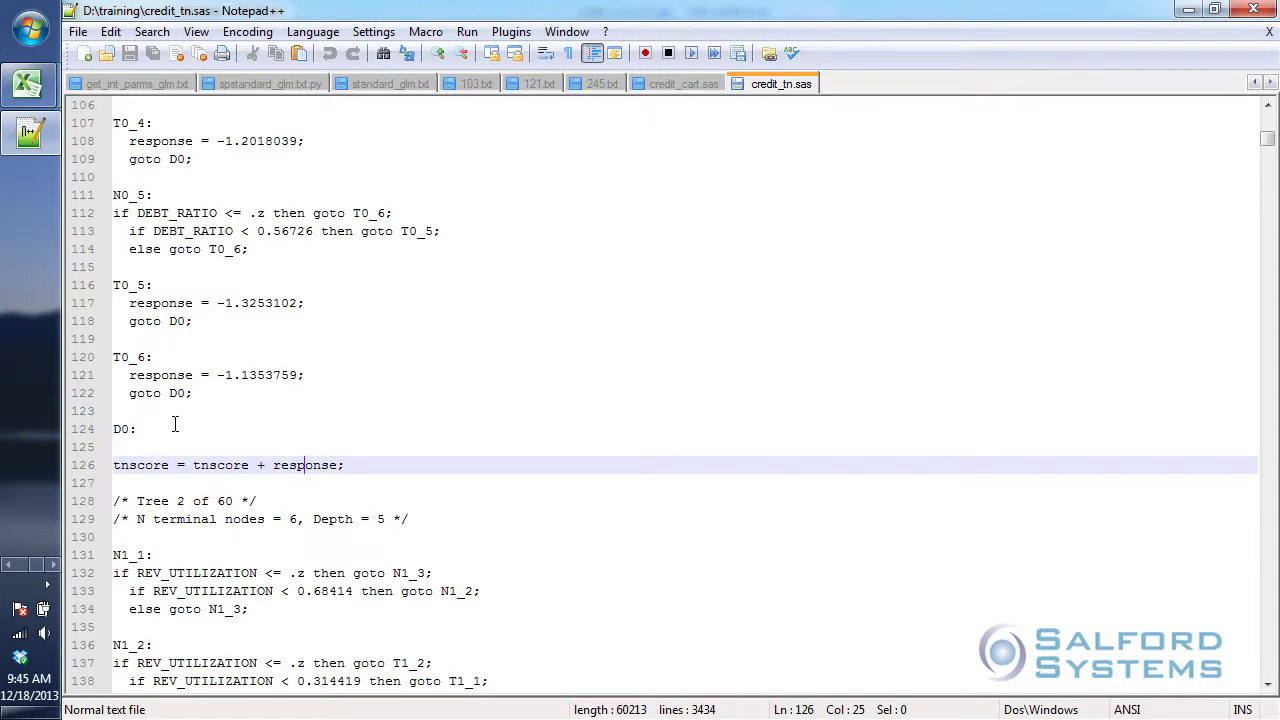
pyautogui.click(156, 303)
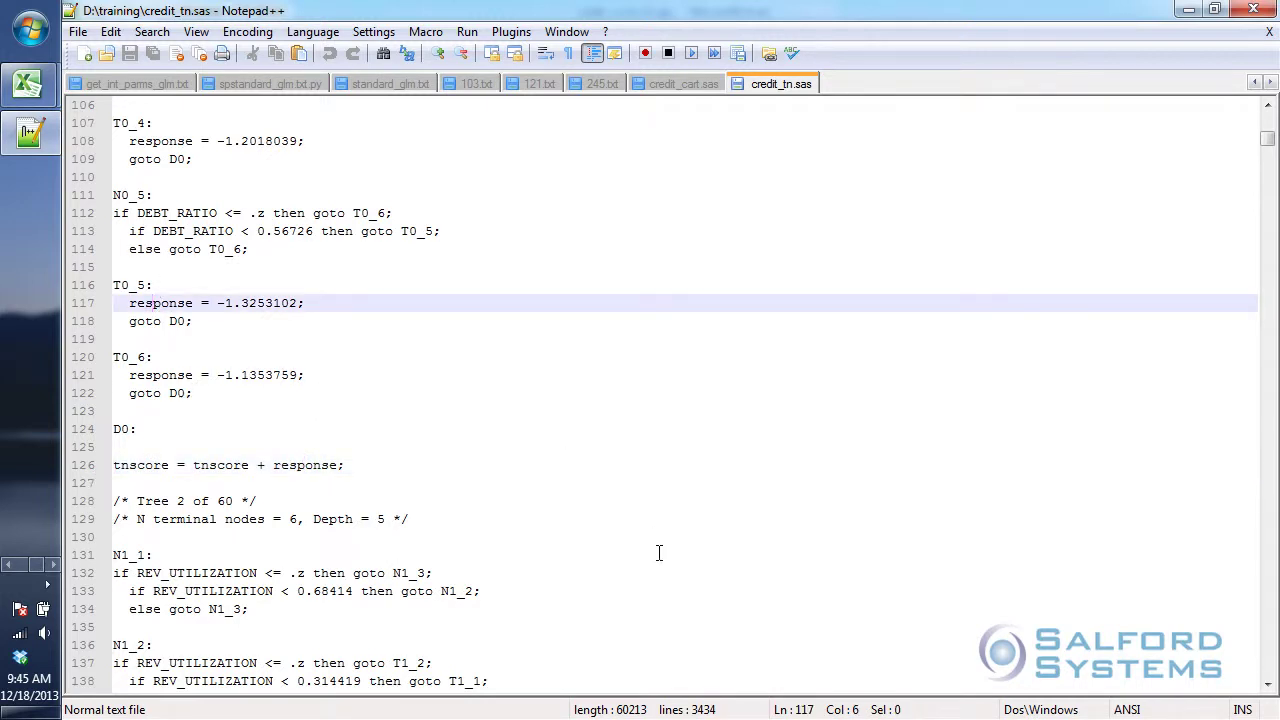